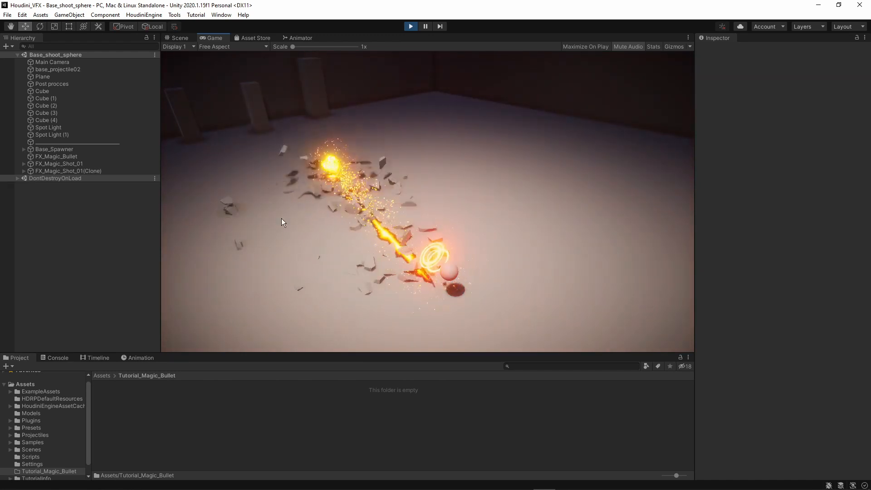
# - Fire the magic shot in the running game to preview the effect, and stop play mode
pyautogui.click(354, 181)
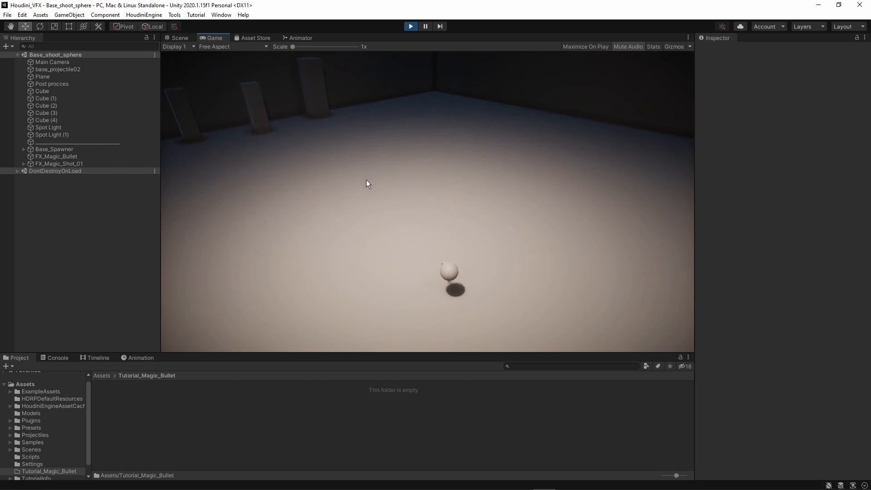
pyautogui.click(411, 27)
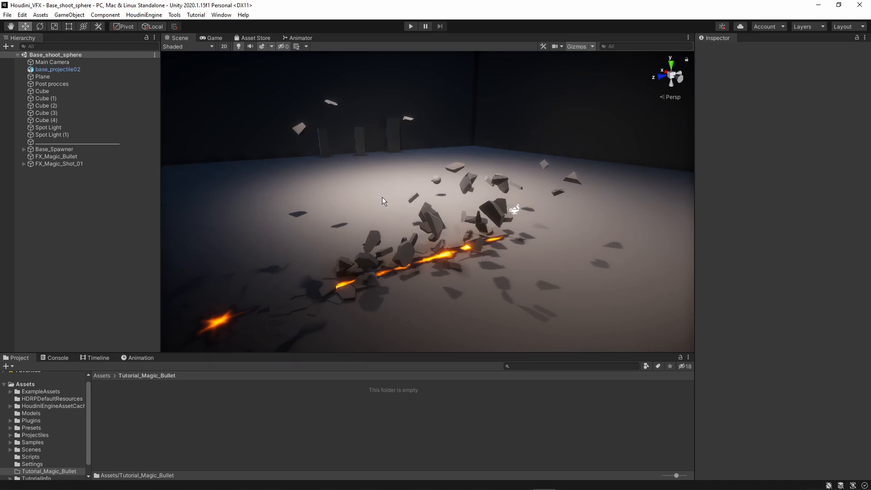
# - Check the Visual Effect Graph package and its samples in the Package Manager, and close it
pyautogui.click(221, 15)
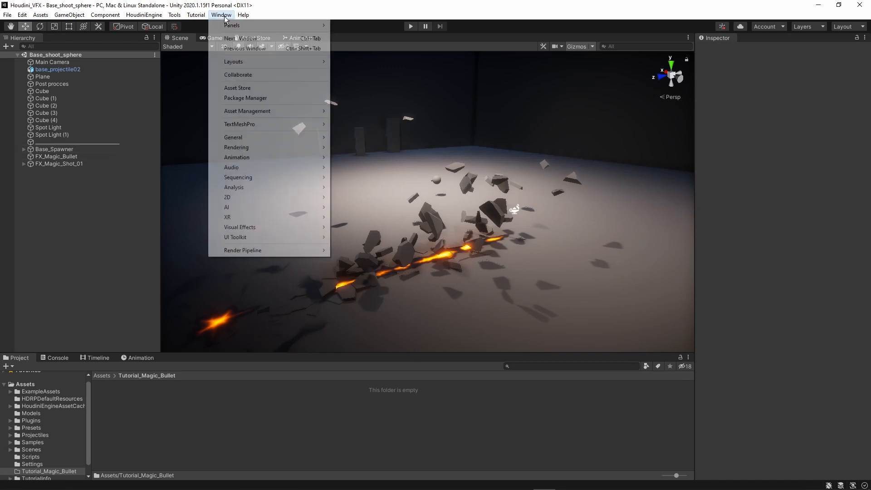
pyautogui.click(248, 98)
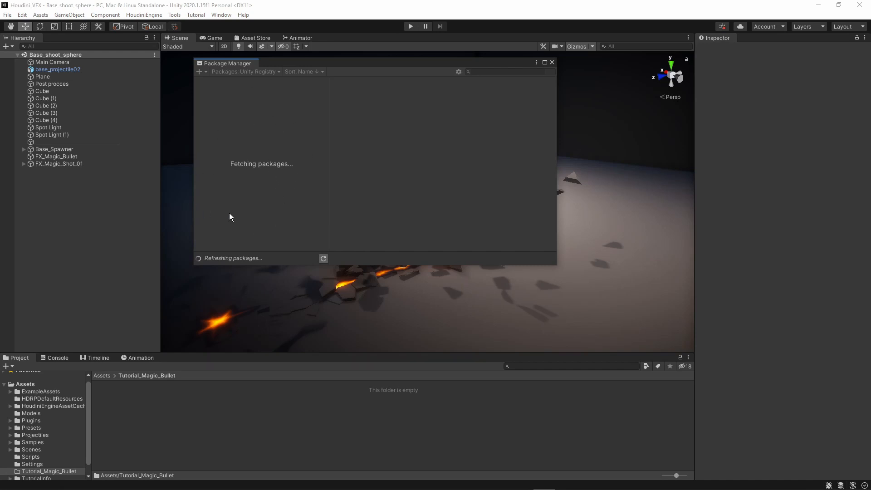
pyautogui.scroll(-10, 231, 210)
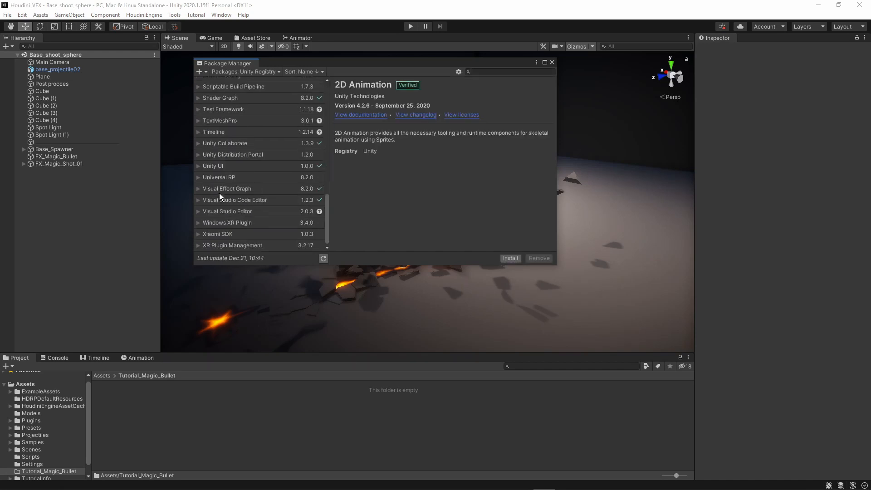
pyautogui.click(221, 190)
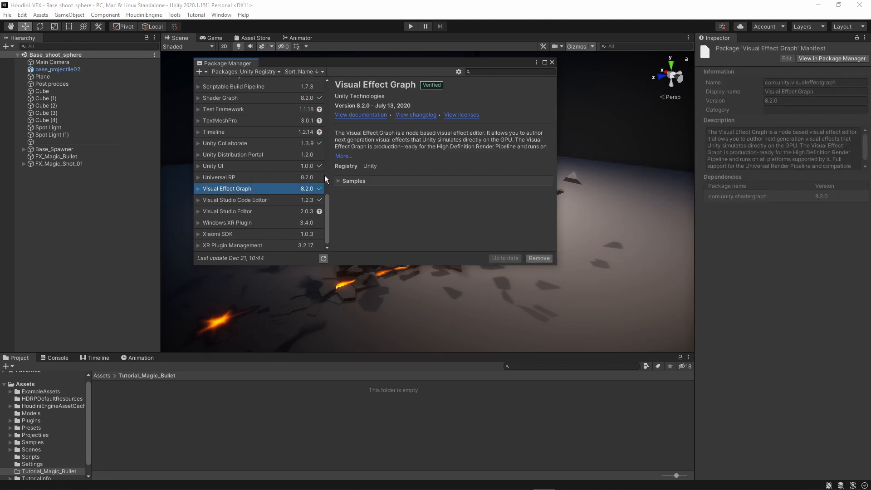
pyautogui.click(339, 180)
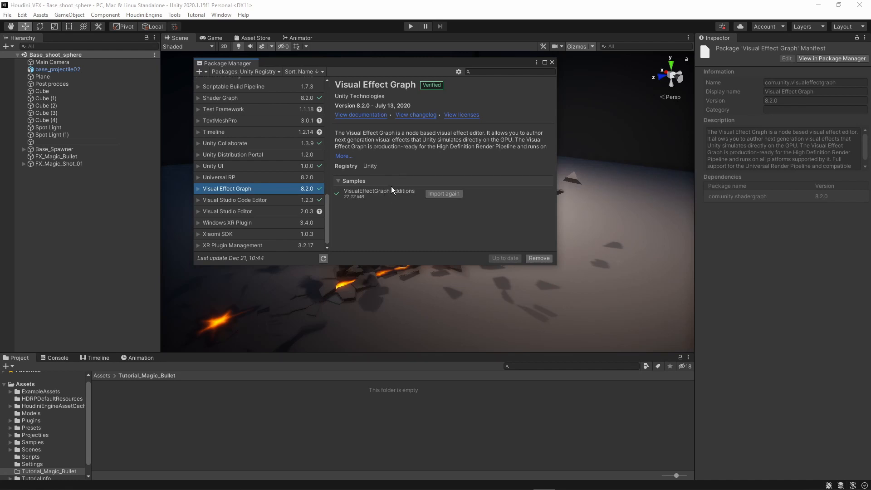
pyautogui.click(552, 63)
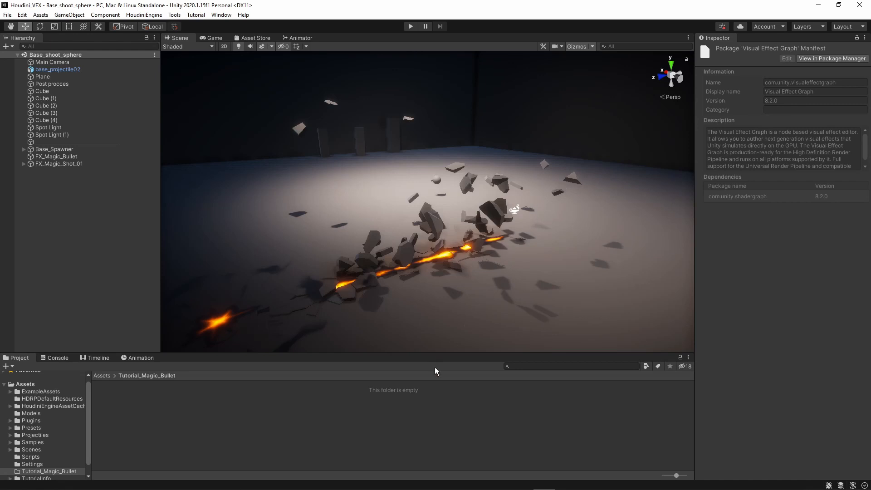
# - Switch to Houdini, add a sphere object to the empty scene and enter its geometry network
pyautogui.click(400, 425)
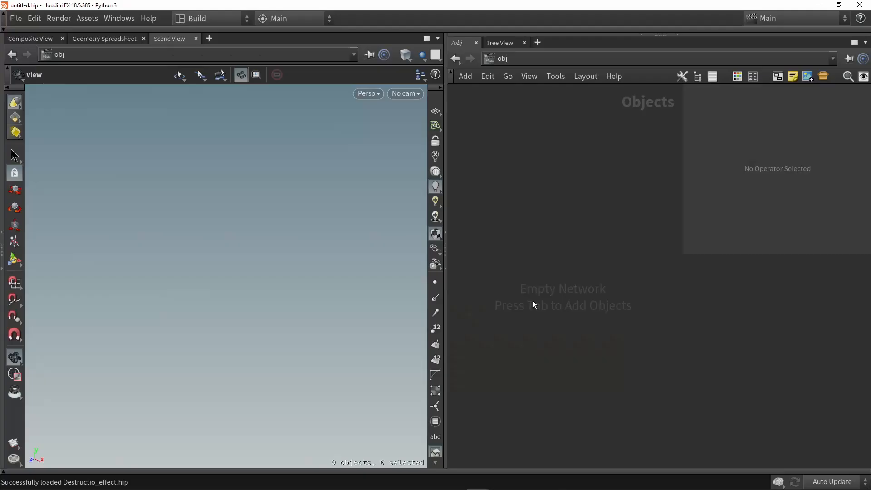
pyautogui.press('Tab')
pyautogui.write('sph')
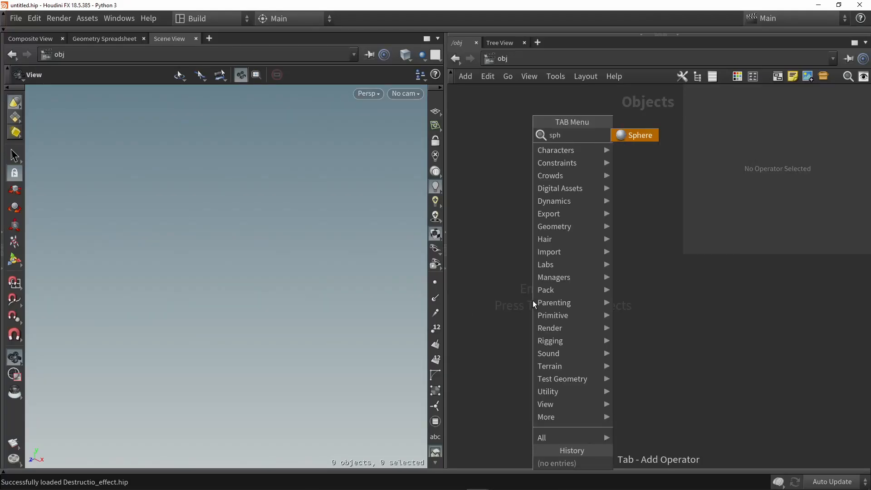
pyautogui.press('Return')
pyautogui.click(532, 301)
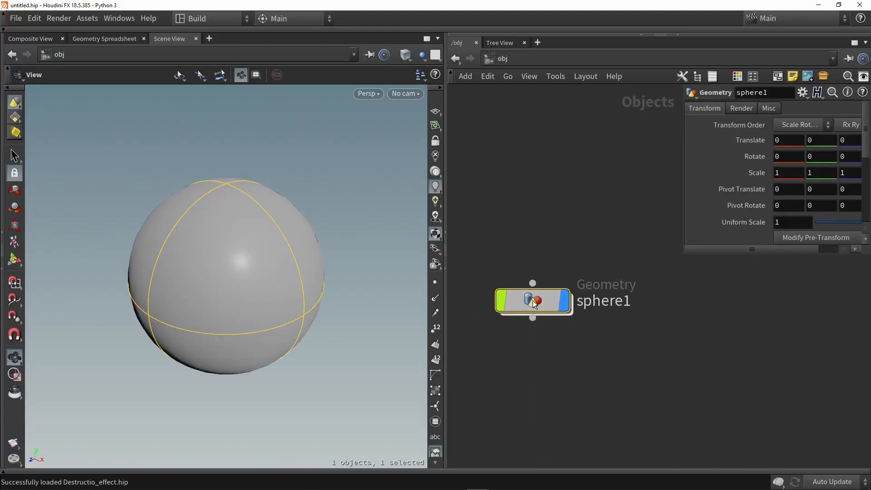
pyautogui.moveTo(617, 212); pyautogui.dragTo(472, 187, button='middle')
pyautogui.scroll(3, 723, 207)
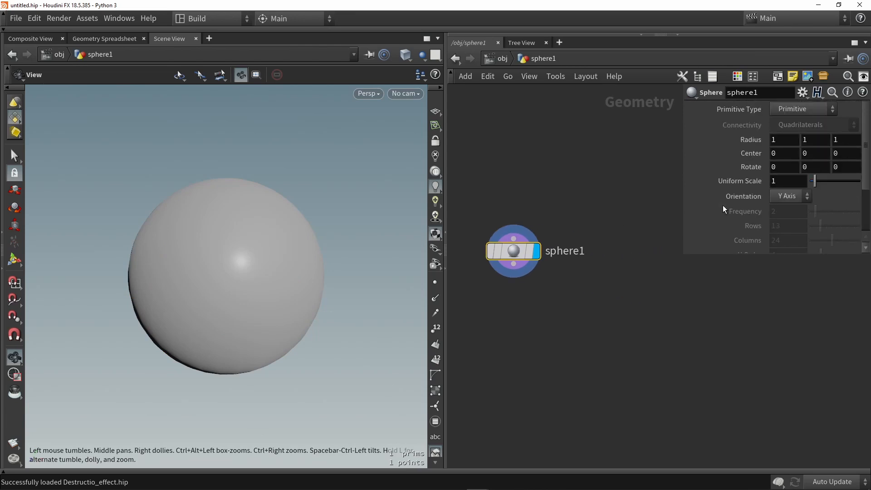
# - Widen the sphere's parameter area, set its primitive type to Polygon Mesh and display the viewport in wireframe
pyautogui.moveTo(686, 257); pyautogui.dragTo(617, 272)
pyautogui.click(734, 110)
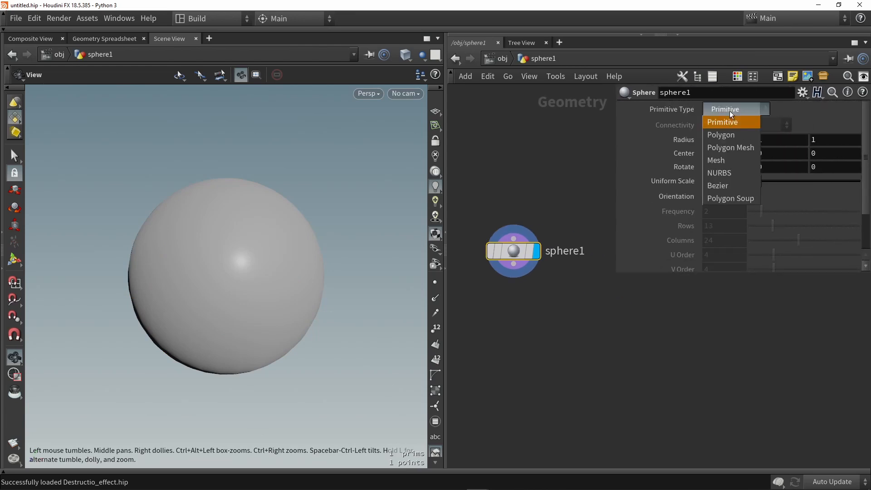
pyautogui.click(730, 135)
pyautogui.press('w')
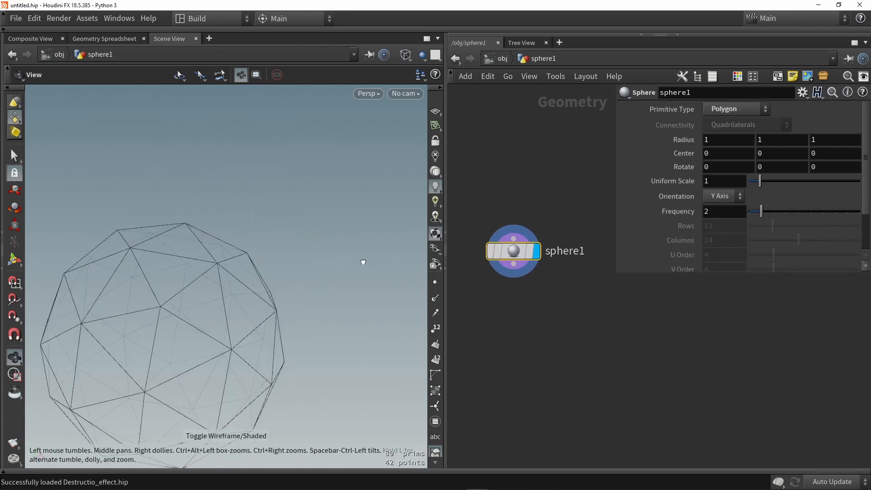
pyautogui.click(726, 111)
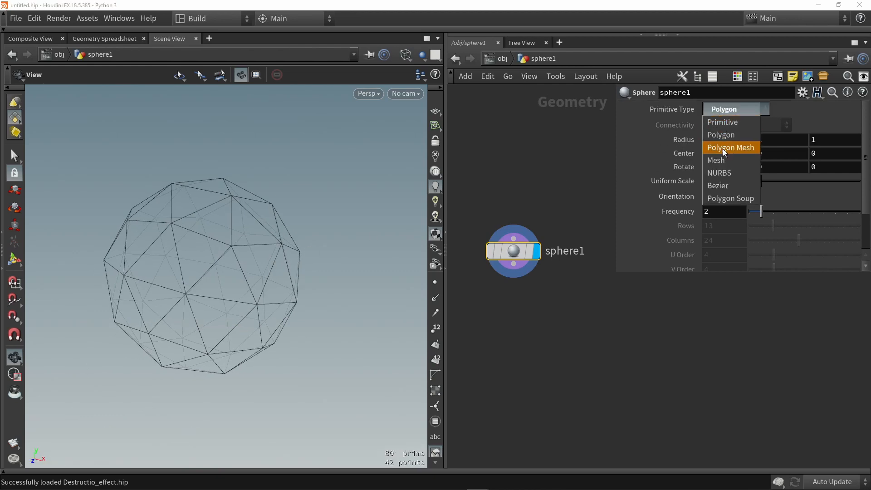
pyautogui.click(731, 138)
pyautogui.moveTo(192, 210); pyautogui.dragTo(248, 171, button='middle')
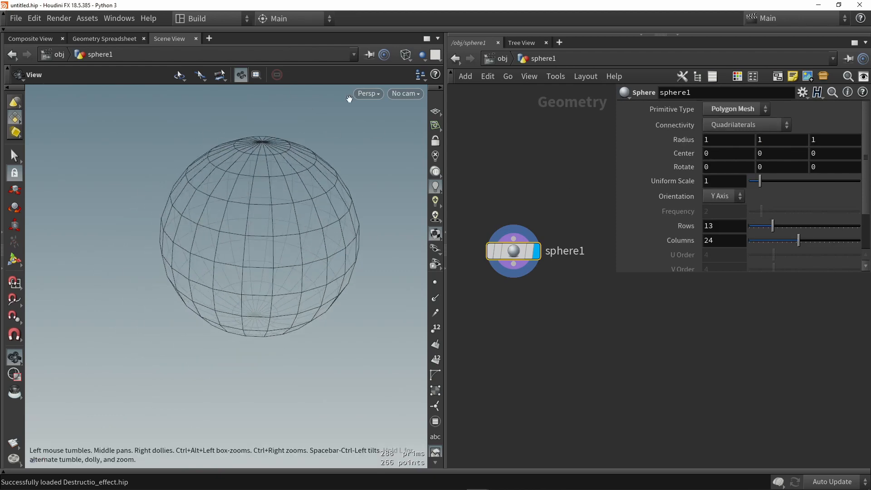
pyautogui.moveTo(178, 269); pyautogui.dragTo(199, 260)
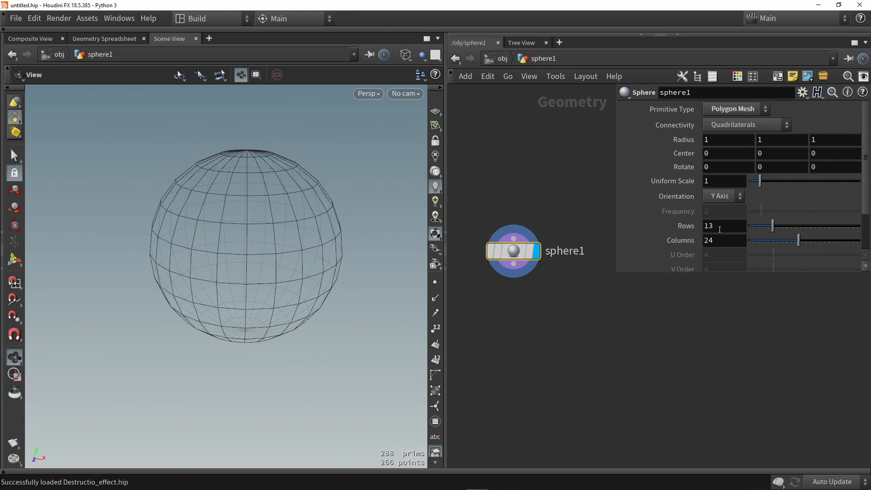
# - Set the sphere's rows and columns to 8 each and display it shaded with wires
pyautogui.doubleClick(720, 229)
pyautogui.write('8')
pyautogui.press('Tab')
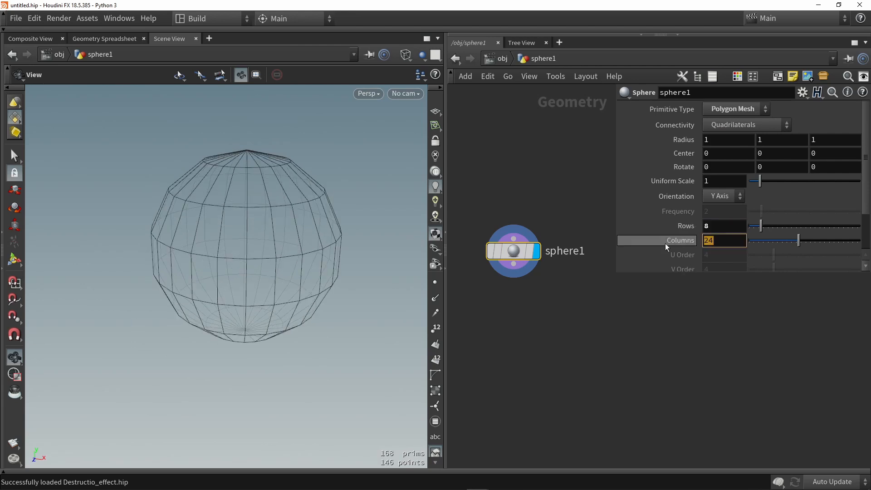
pyautogui.write('8')
pyautogui.press('Return')
pyautogui.moveTo(207, 284)
pyautogui.mouseDown()
pyautogui.moveTo(172, 255)
pyautogui.moveTo(230, 267)
pyautogui.mouseUp()
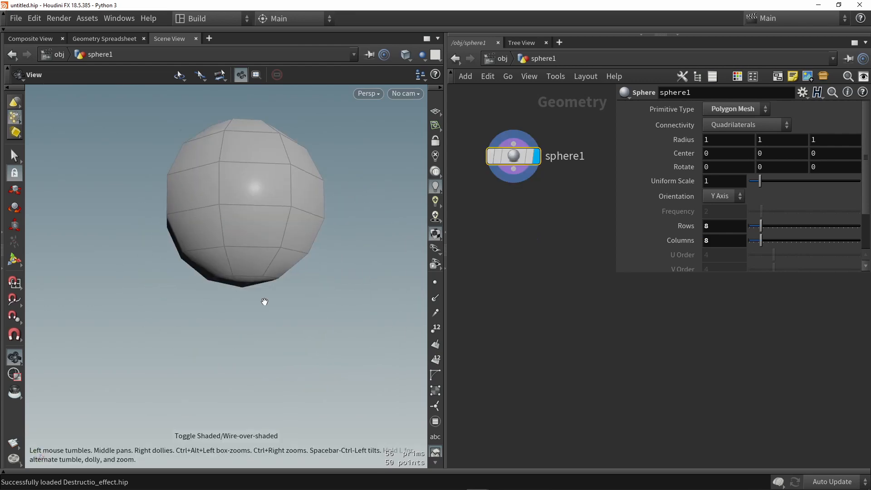
pyautogui.scroll(1, 264, 302)
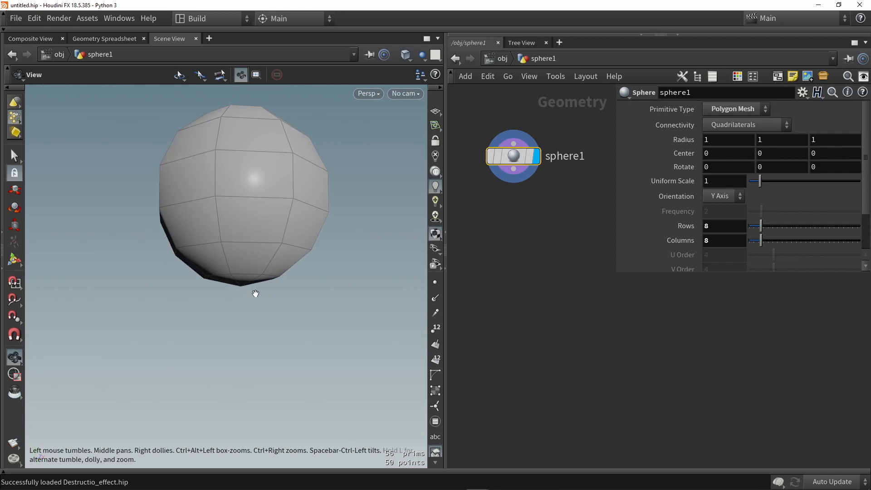
# - Set the viewport to the front view, with the sphere's lower end in clear sight
pyautogui.hotkey('space', '3')
pyautogui.click(369, 94)
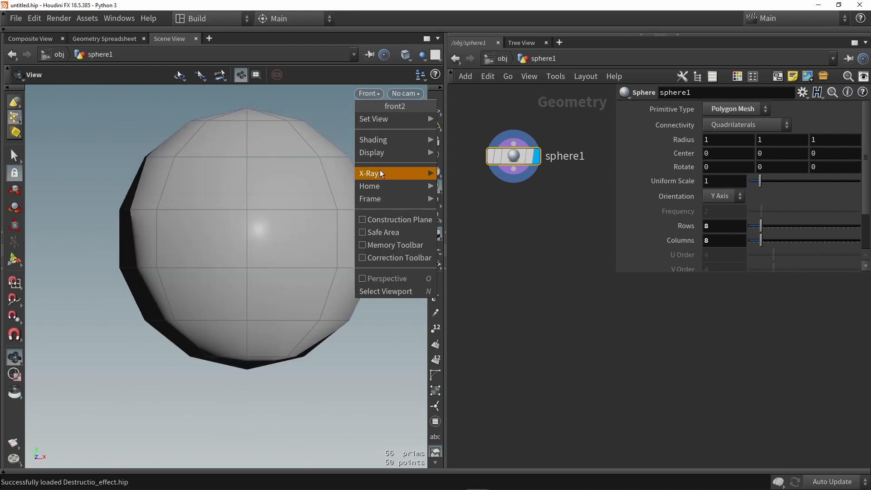
pyautogui.moveTo(382, 120)
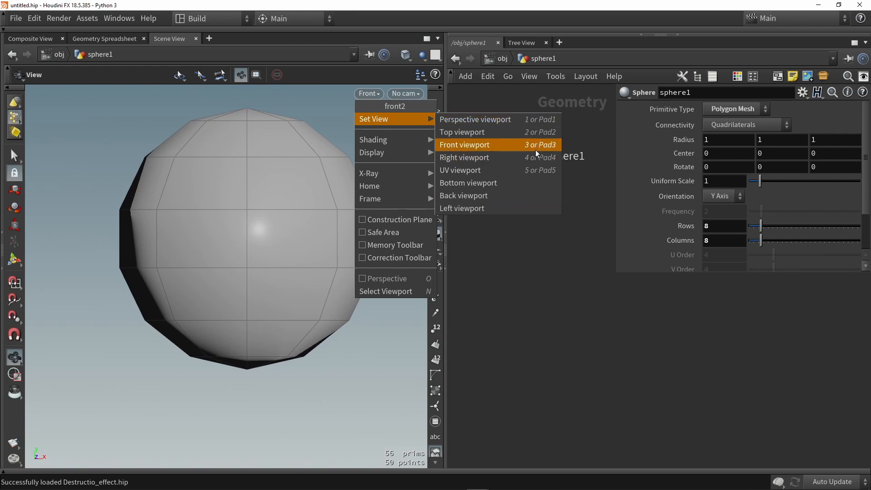
pyautogui.click(517, 278)
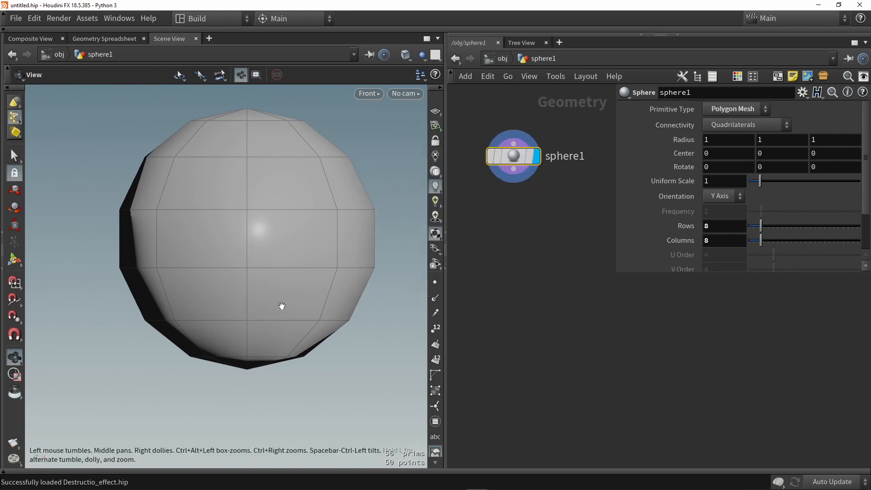
pyautogui.moveTo(281, 306); pyautogui.dragTo(293, 259, button='middle')
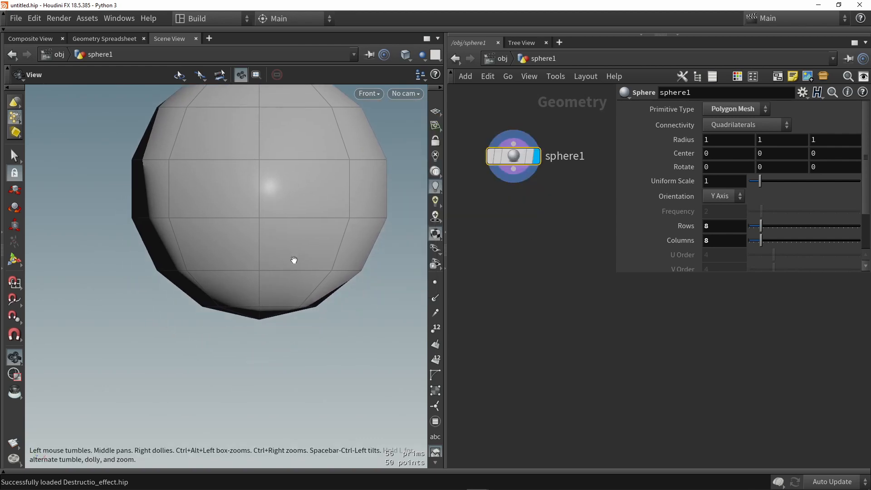
# - Select the eight primitives forming the sphere's bottom cap and delete them
pyautogui.click(13, 263)
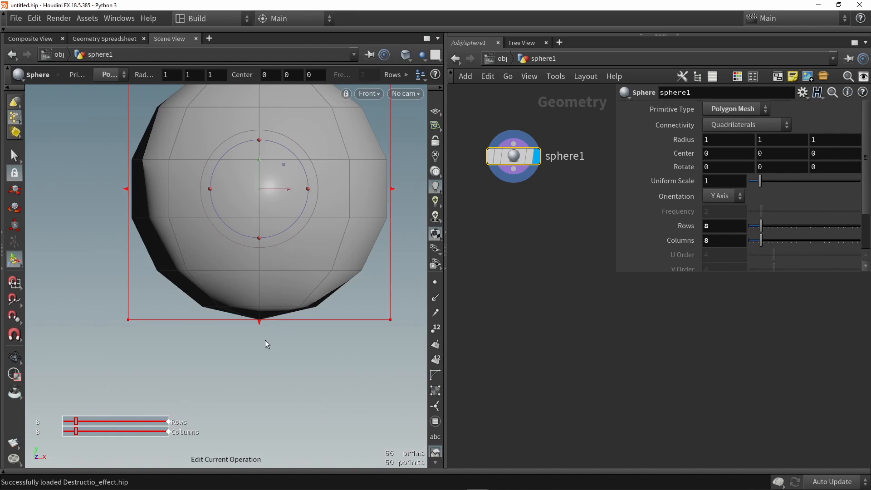
pyautogui.press('s')
pyautogui.moveTo(360, 344); pyautogui.dragTo(152, 312)
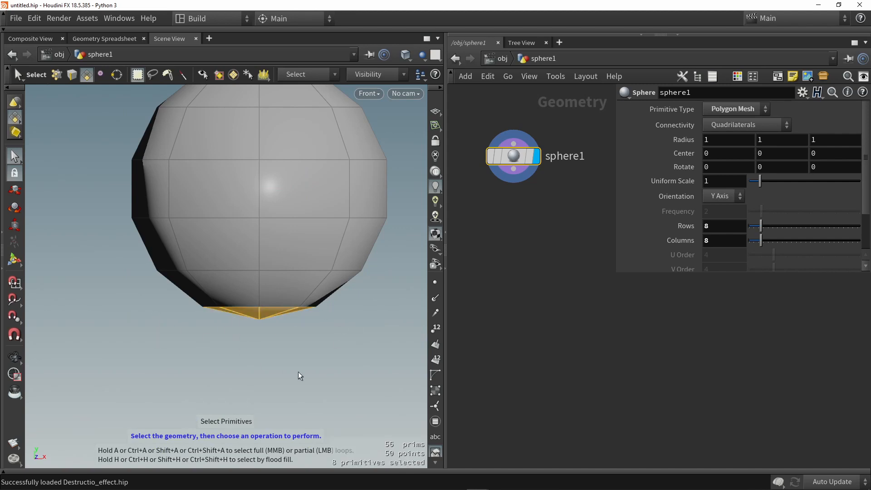
pyautogui.press('Delete')
pyautogui.press('Escape')
# - Select the eight points around the sphere's open bottom edge and move them straight down by about 2.37 units
pyautogui.keyDown('alt'); pyautogui.moveTo(286, 352); pyautogui.dragTo(273, 364, button='middle'); pyautogui.keyUp('alt')
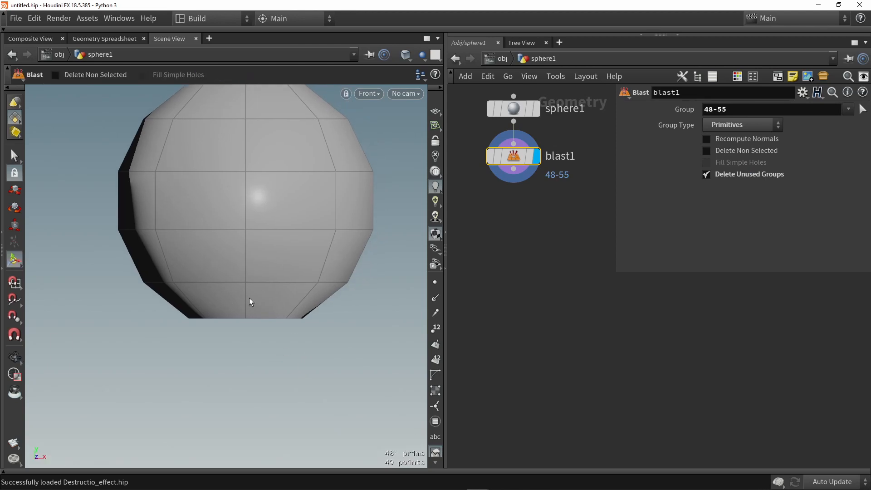
pyautogui.keyDown('alt'); pyautogui.scroll(-3, 316, 340); pyautogui.keyUp('alt')
pyautogui.keyDown('alt'); pyautogui.moveTo(315, 340); pyautogui.dragTo(285, 300, button='middle'); pyautogui.keyUp('alt')
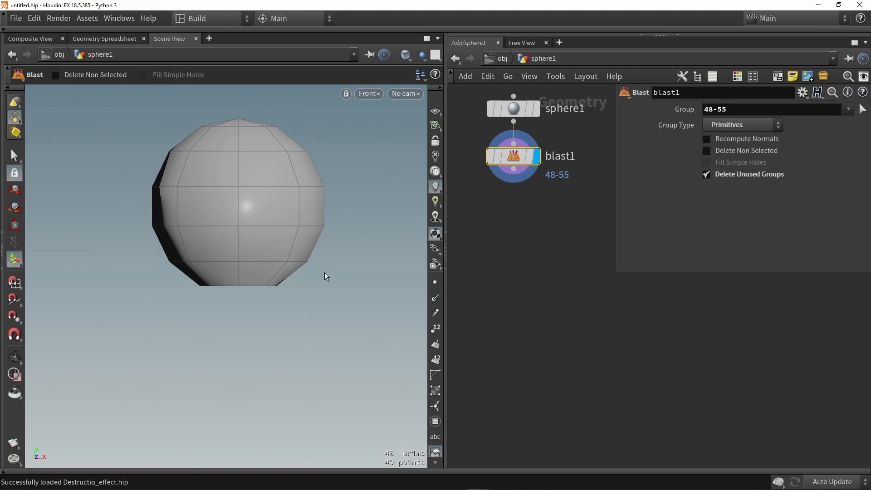
pyautogui.press('s')
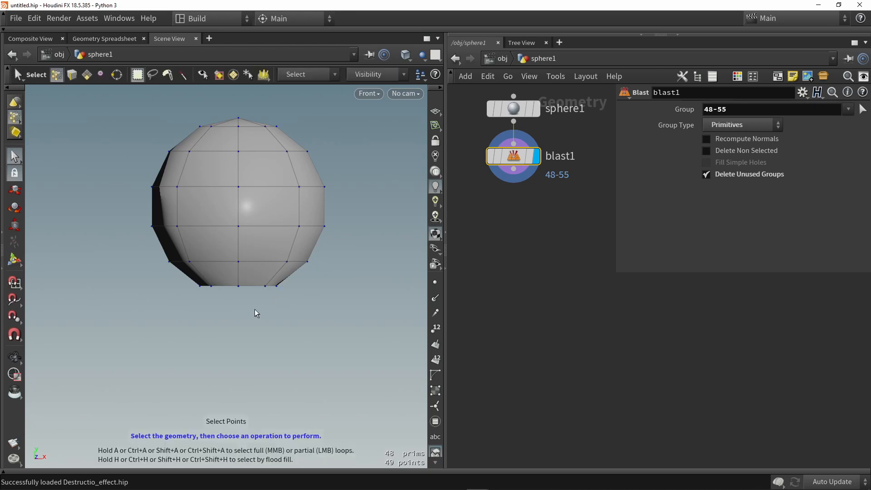
pyautogui.moveTo(345, 305); pyautogui.dragTo(143, 269)
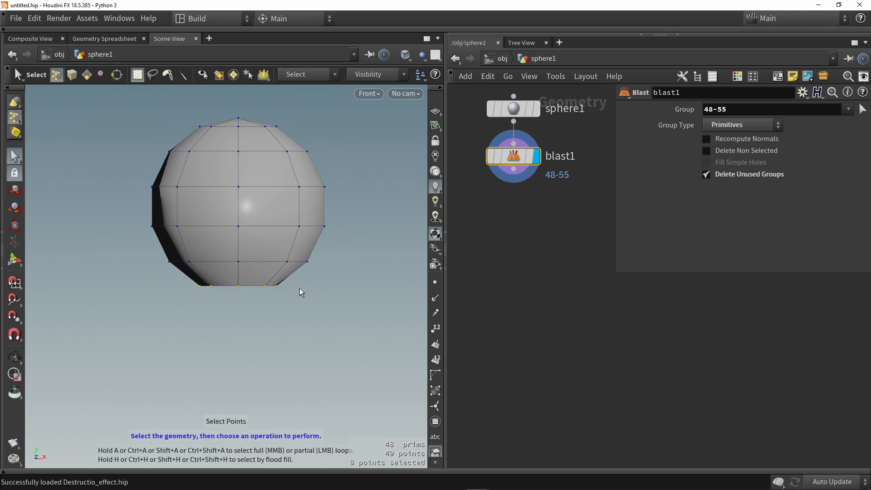
pyautogui.press('t')
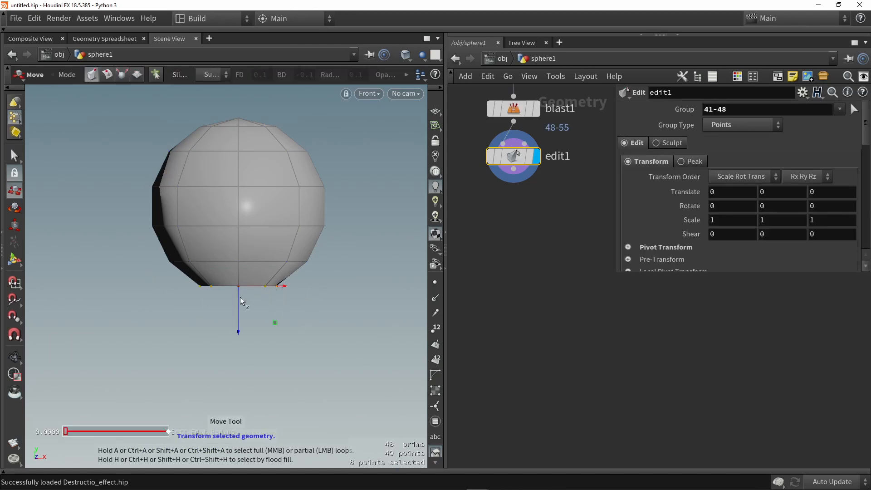
pyautogui.moveTo(265, 347); pyautogui.dragTo(329, 262, button='middle')
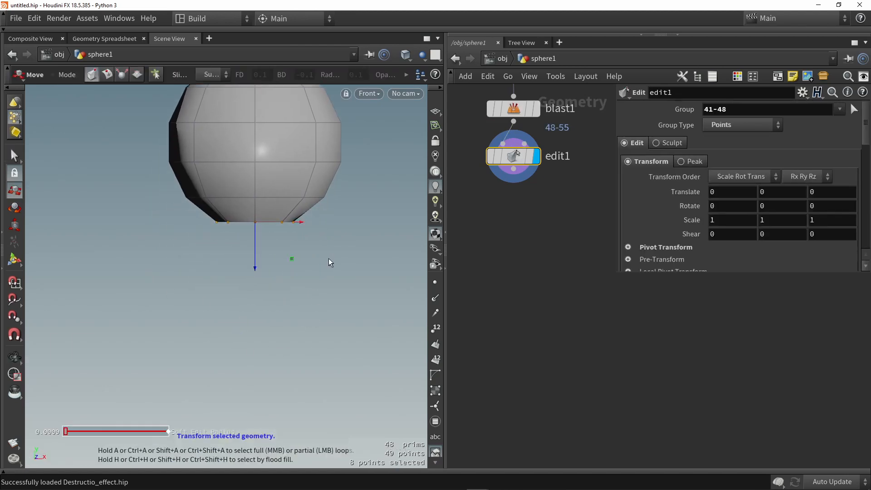
pyautogui.moveTo(255, 230); pyautogui.dragTo(243, 410)
pyautogui.moveTo(190, 181); pyautogui.dragTo(255, 372, button='right')
pyautogui.moveTo(255, 373); pyautogui.dragTo(281, 300, button='middle')
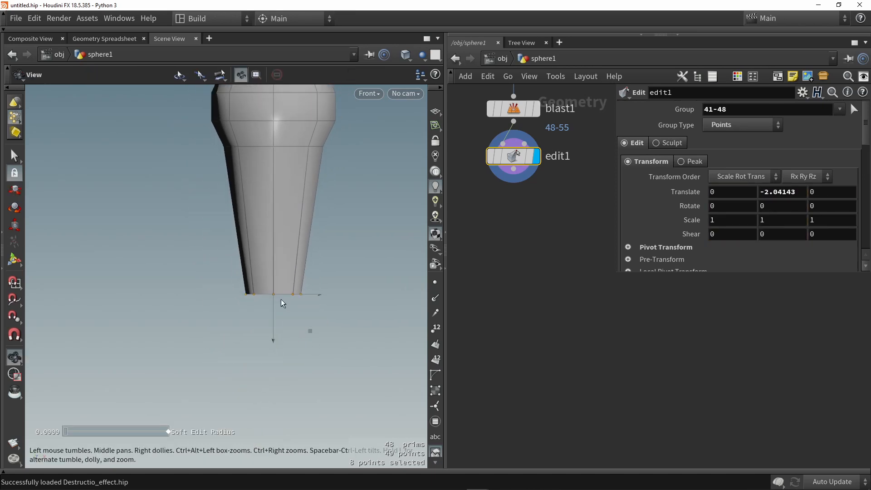
pyautogui.moveTo(272, 315); pyautogui.dragTo(272, 335)
# - Increase the soft edit radius of the bottom point move to about 0.81 to smooth the stretched shape
pyautogui.moveTo(224, 221); pyautogui.dragTo(215, 250, button='middle')
pyautogui.scroll(5, 225, 242)
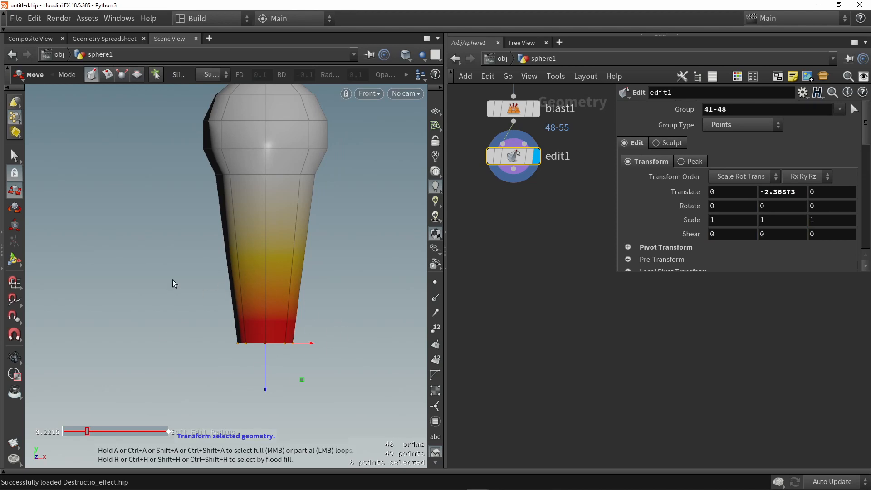
pyautogui.scroll(10, 188, 226)
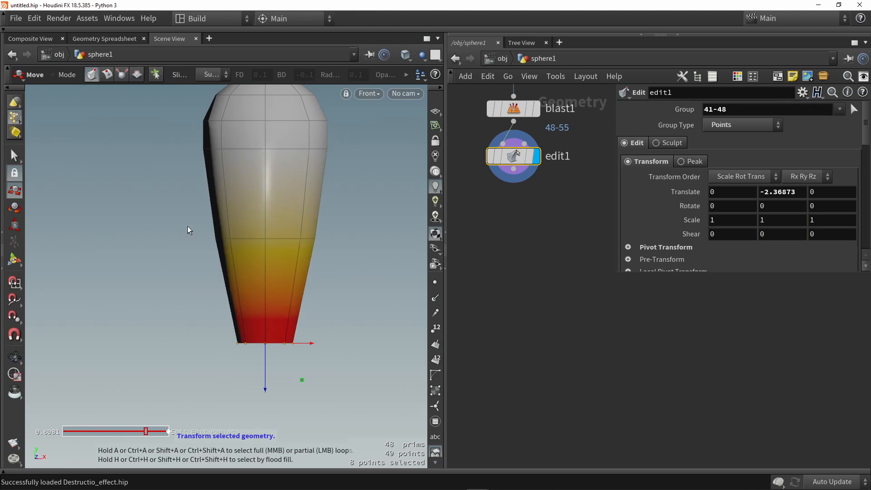
# - Adjust the soft edit radius of the bottom point move to about 0.73 for a smooth taper
pyautogui.scroll(8, 188, 227)
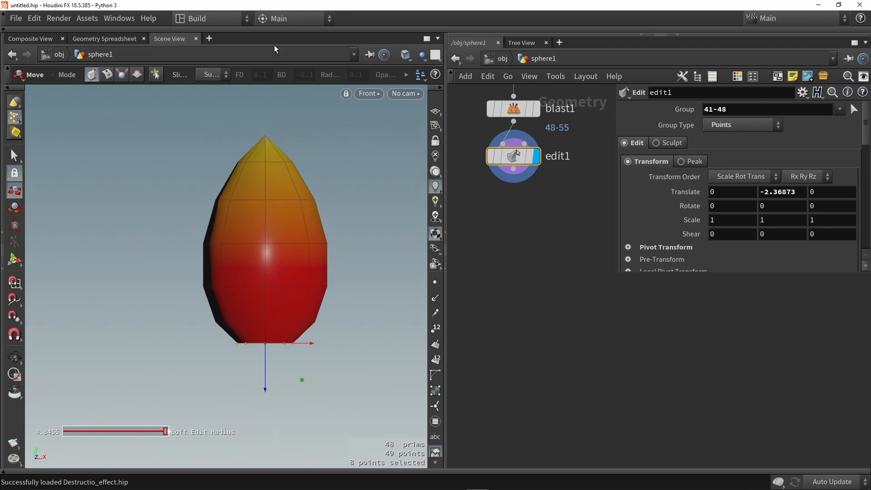
pyautogui.moveTo(202, 153); pyautogui.dragTo(202, 163, button='right')
pyautogui.moveTo(201, 163); pyautogui.dragTo(187, 200, button='middle')
pyautogui.scroll(-10, 205, 213)
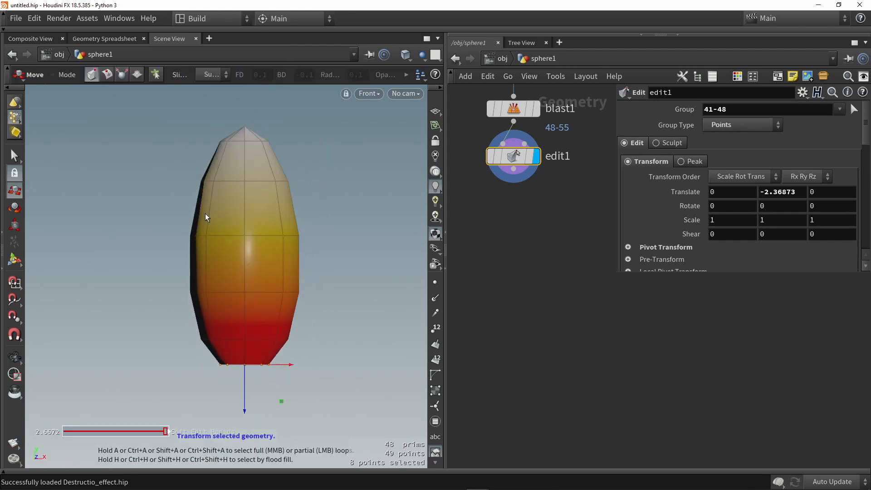
pyautogui.scroll(-3, 199, 194)
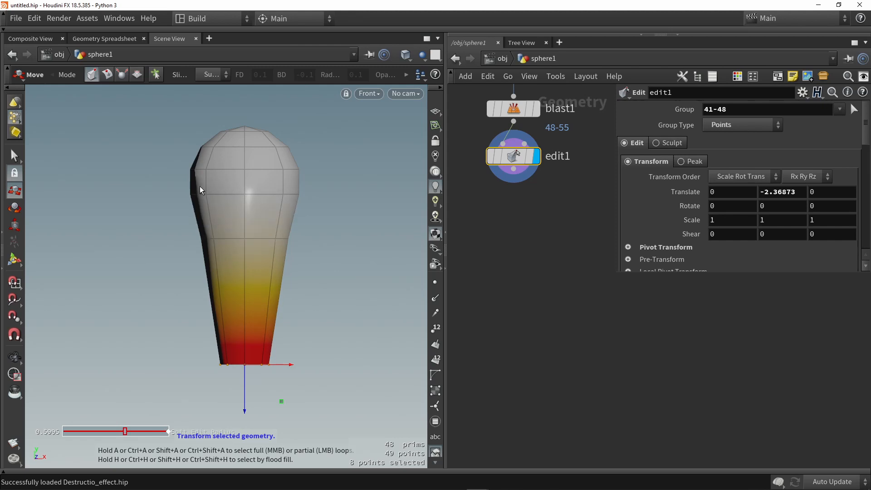
pyautogui.scroll(3, 201, 189)
pyautogui.scroll(-1, 200, 189)
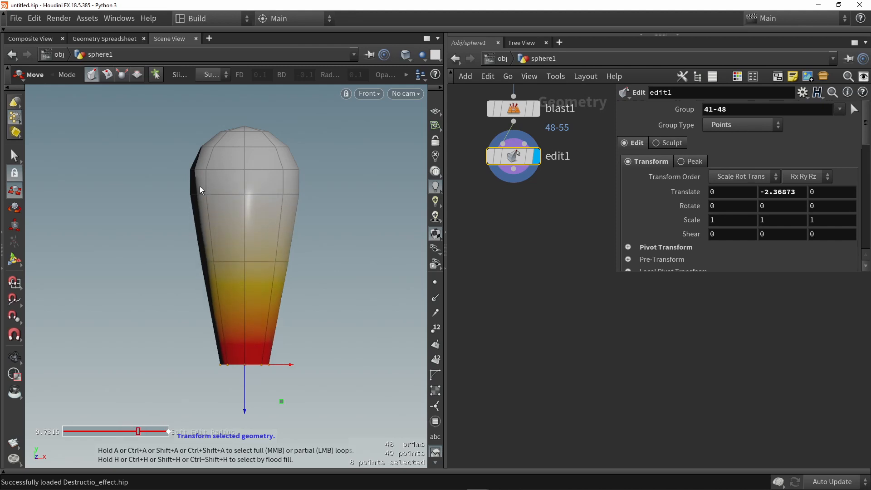
# - Pull the selected bottom points farther straight down, to a total Y translation of about -3.53
pyautogui.moveTo(241, 375)
pyautogui.mouseDown()
pyautogui.moveTo(244, 398)
pyautogui.moveTo(247, 292)
pyautogui.moveTo(246, 390)
pyautogui.mouseUp()
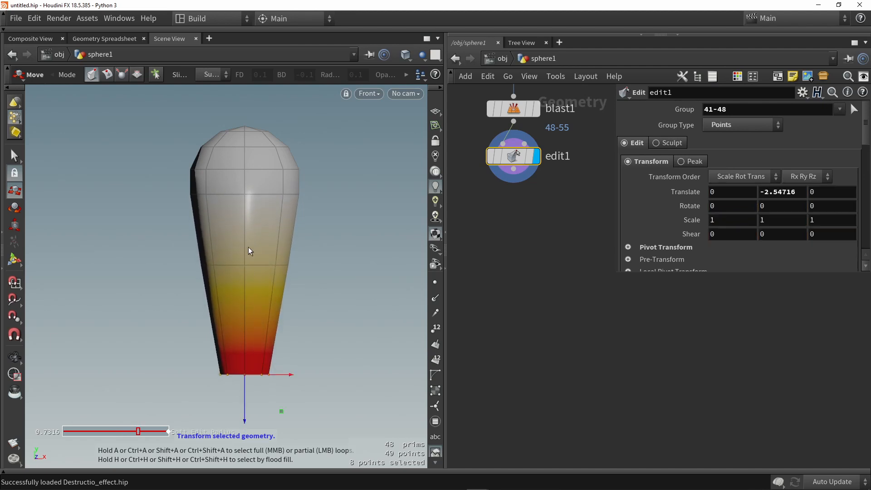
pyautogui.hotkey('space', '1')
pyautogui.moveTo(305, 224); pyautogui.dragTo(274, 245)
pyautogui.moveTo(275, 246); pyautogui.dragTo(261, 242, button='right')
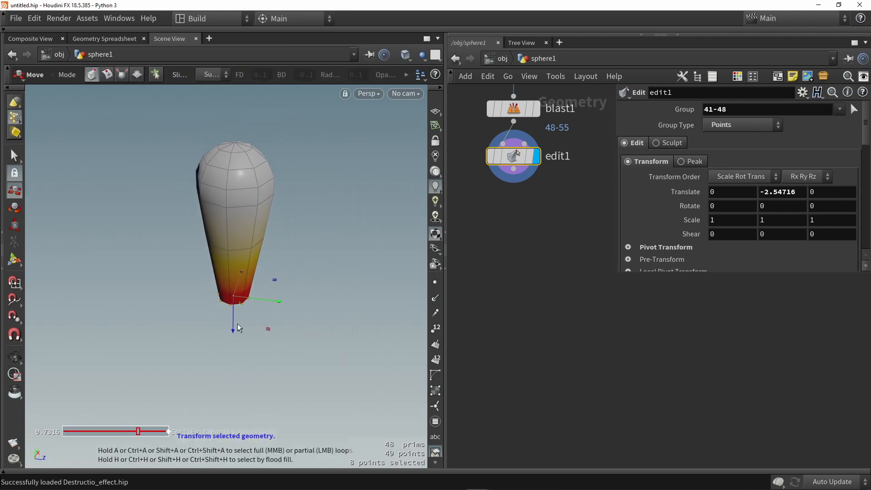
pyautogui.moveTo(233, 330); pyautogui.dragTo(233, 353)
pyautogui.moveTo(220, 236)
pyautogui.mouseDown()
pyautogui.moveTo(184, 235)
pyautogui.moveTo(285, 232)
pyautogui.moveTo(226, 237)
pyautogui.mouseUp()
# - Add a UV Project node below edit1, wire it to edit1's output and display it with its projection handle
pyautogui.click(519, 242)
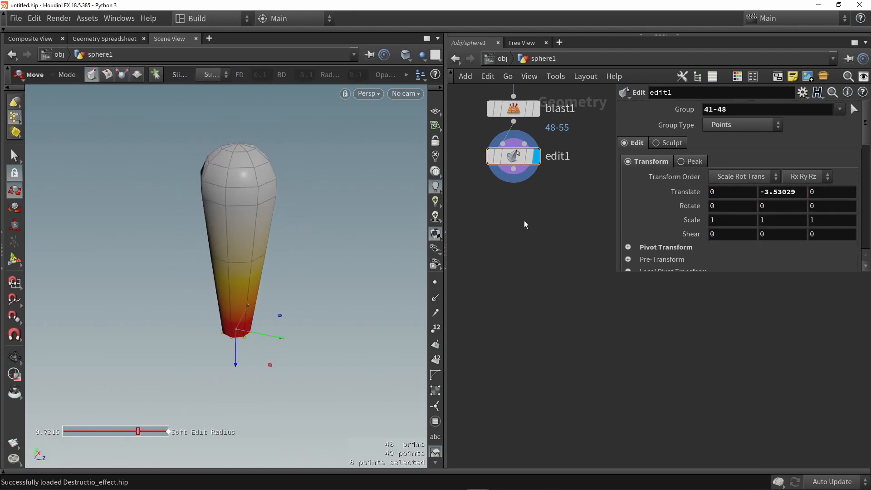
pyautogui.moveTo(524, 221); pyautogui.dragTo(518, 239, button='middle')
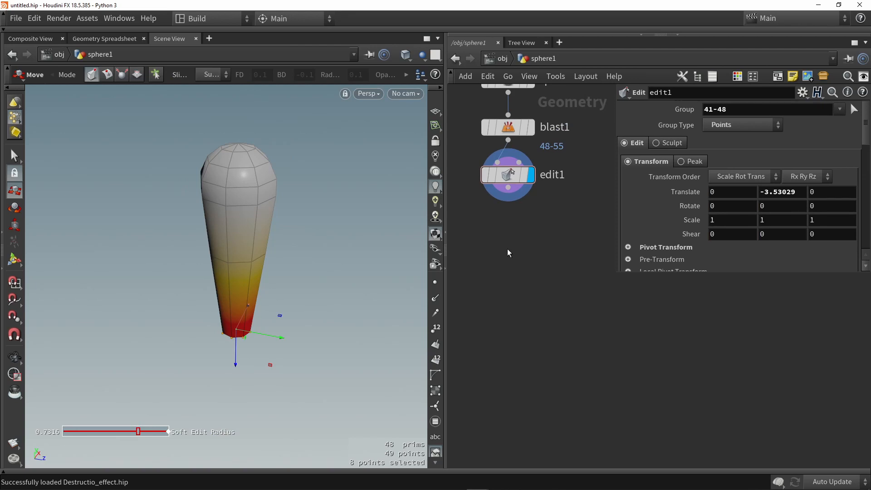
pyautogui.press('Tab')
pyautogui.write('uv p')
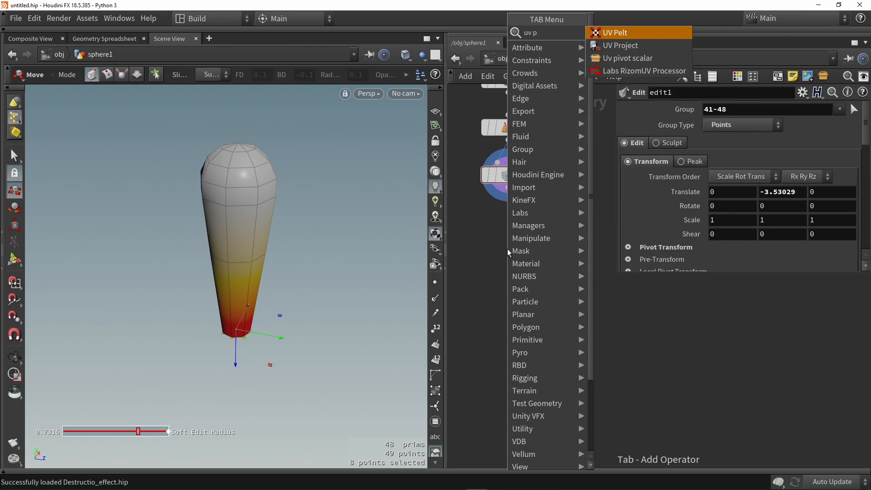
pyautogui.click(606, 47)
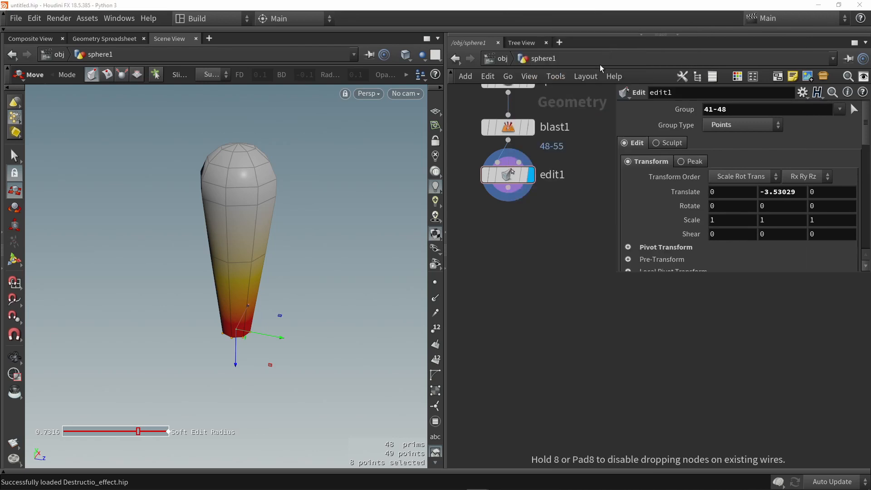
pyautogui.click(523, 267)
pyautogui.click(15, 261)
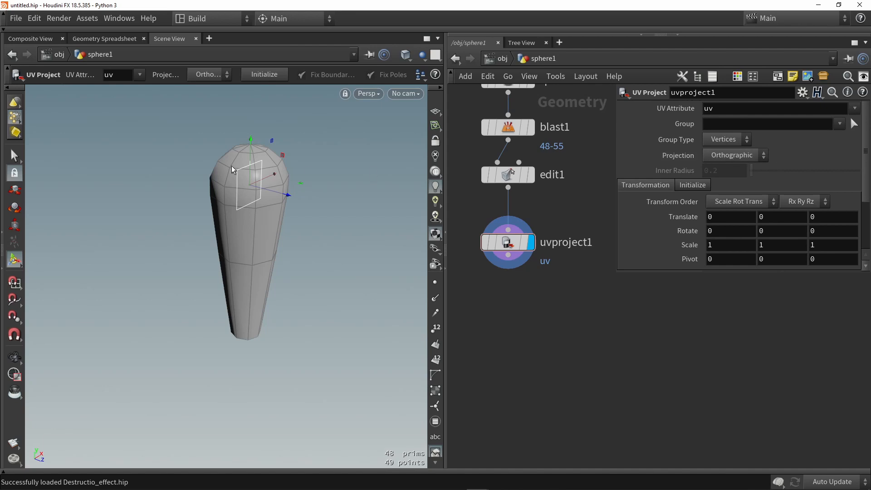
# - Set the UV projection to Cylindrical and initialize it with the To Best Plane method so it fits the mesh
pyautogui.click(712, 158)
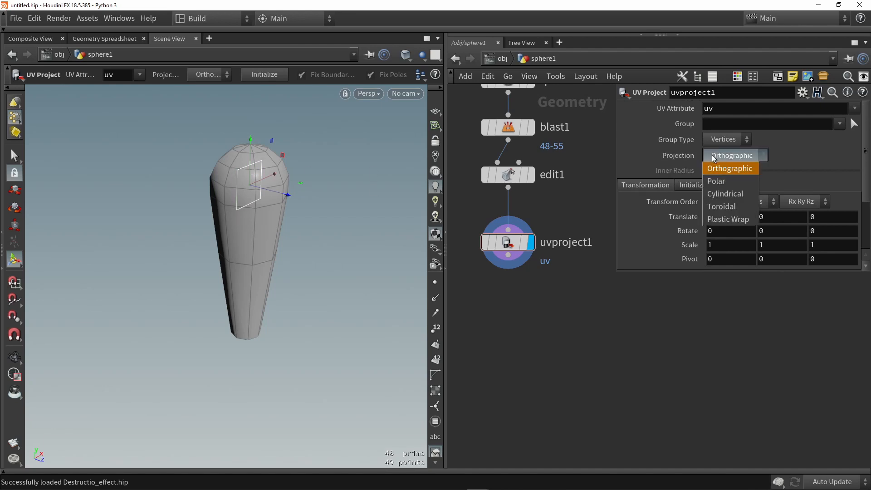
pyautogui.click(717, 198)
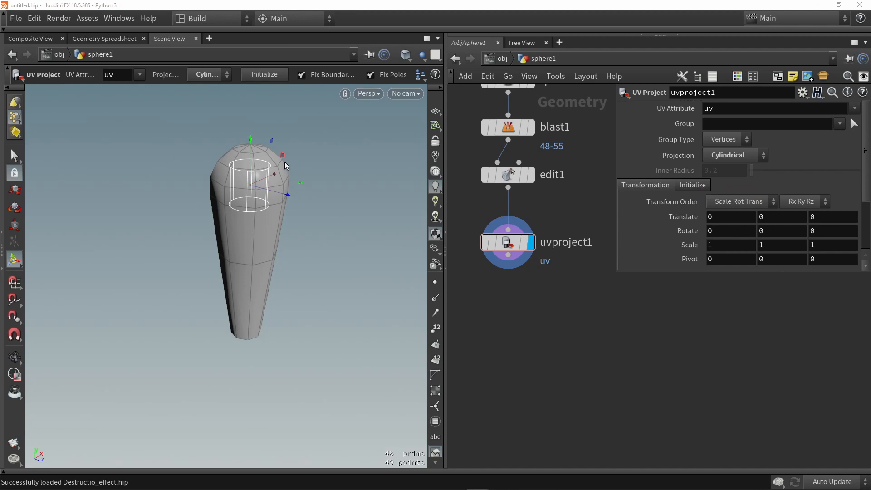
pyautogui.press('Escape')
pyautogui.moveTo(272, 227); pyautogui.dragTo(358, 232)
pyautogui.press('Return')
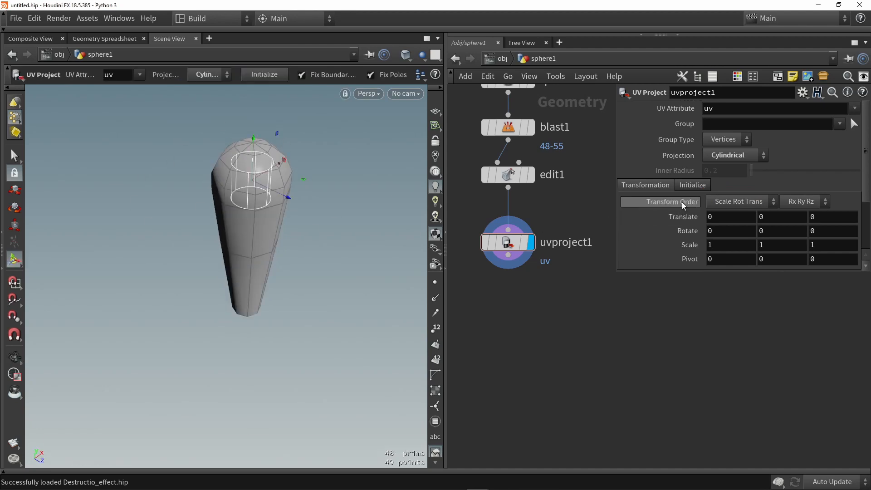
pyautogui.click(692, 184)
pyautogui.click(720, 218)
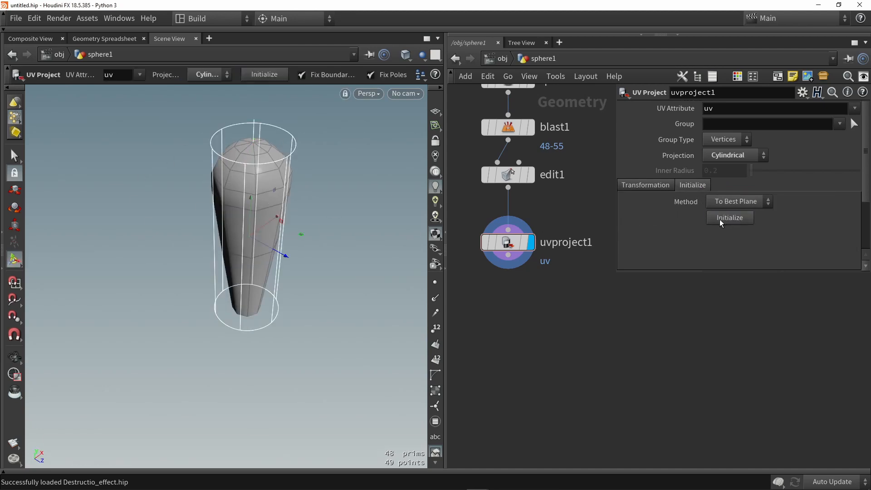
# - Examine the cylinder's fit around the mesh and the UV layout in the UV view, ending in perspective
pyautogui.moveTo(272, 136); pyautogui.dragTo(290, 105)
pyautogui.keyDown('alt'); pyautogui.moveTo(280, 188); pyautogui.dragTo(303, 204); pyautogui.keyUp('alt')
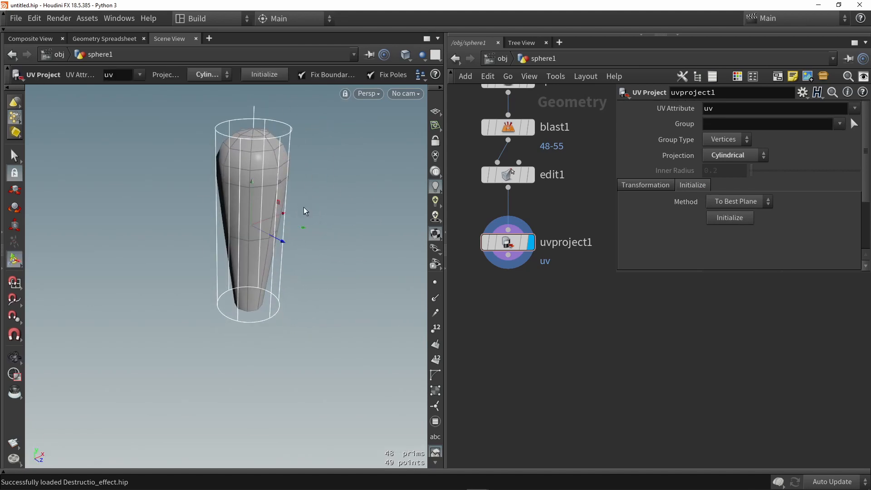
pyautogui.press('Escape')
pyautogui.hotkey('space', '5')
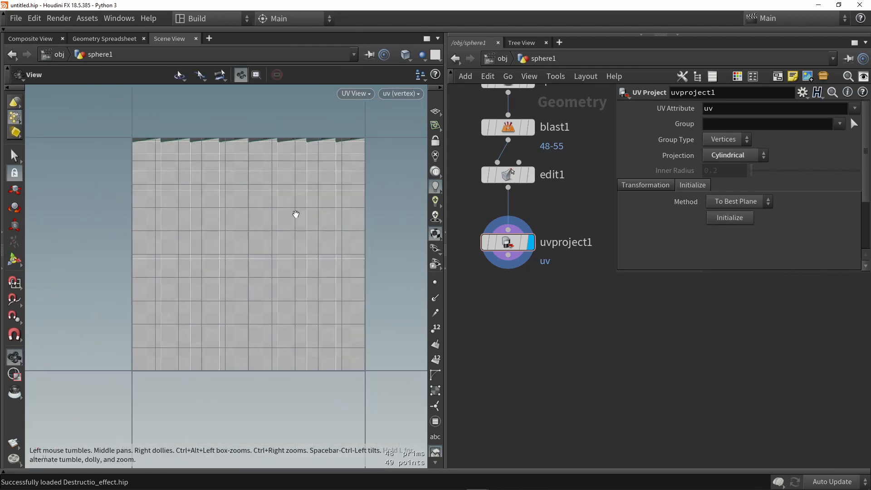
pyautogui.press('space')
pyautogui.press('Return')
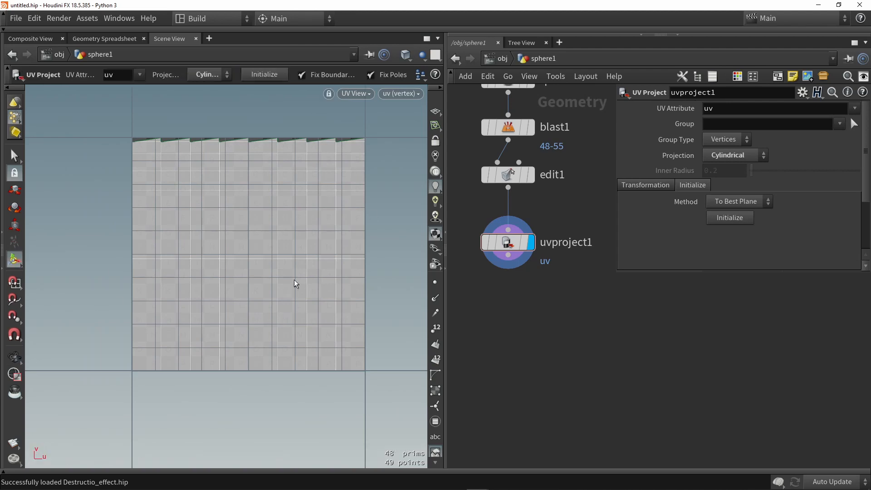
pyautogui.hotkey('space', '1')
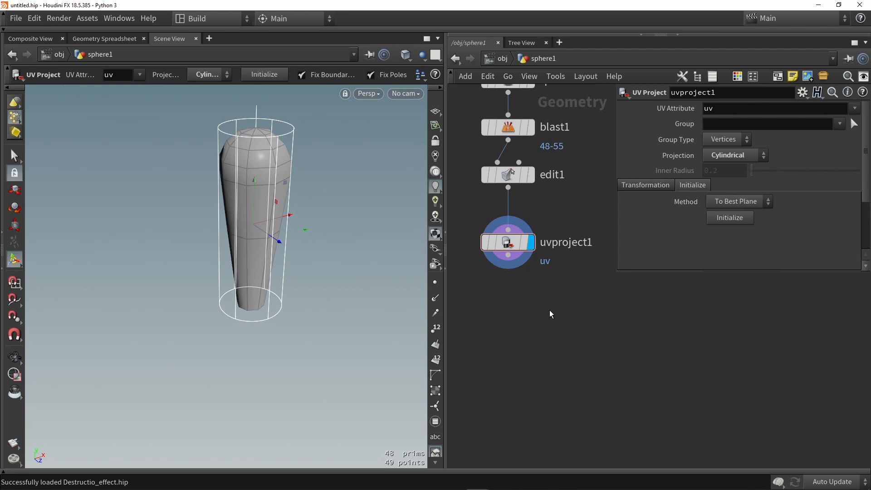
# - Add a UV Quick Shade node, connect it to uvproject1's output and display it
pyautogui.press('Tab')
pyautogui.write('qui')
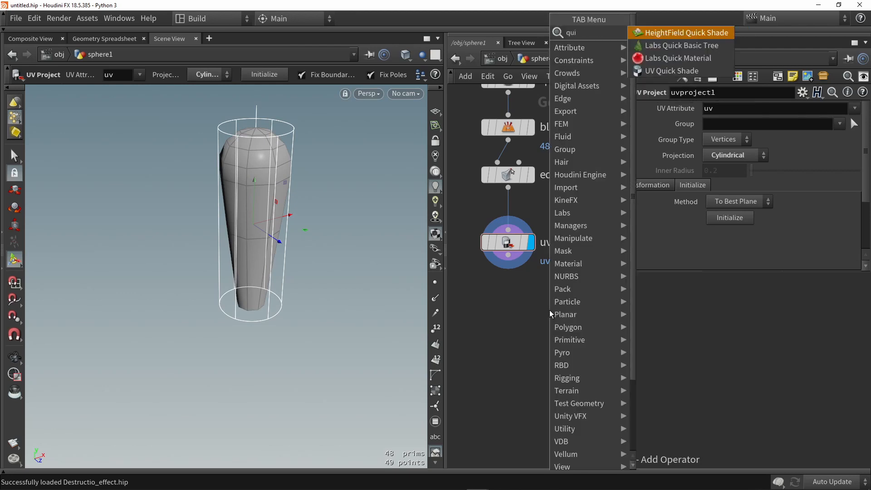
pyautogui.click(671, 71)
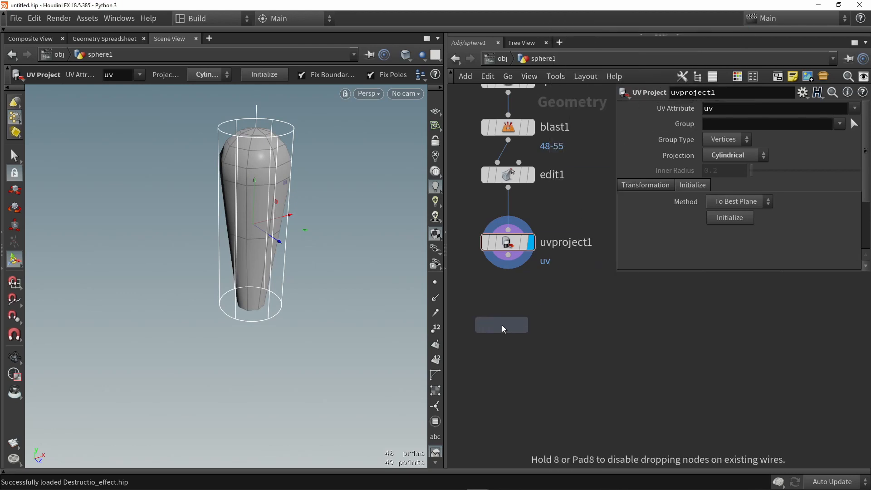
pyautogui.click(502, 325)
pyautogui.moveTo(508, 255); pyautogui.dragTo(514, 305)
pyautogui.click(525, 324)
# - Examine the grid texture around the mesh's rounded cap and tapered body for stretching and seams
pyautogui.keyDown('alt'); pyautogui.moveTo(280, 210); pyautogui.dragTo(353, 205); pyautogui.keyUp('alt')
pyautogui.scroll(4, 264, 174)
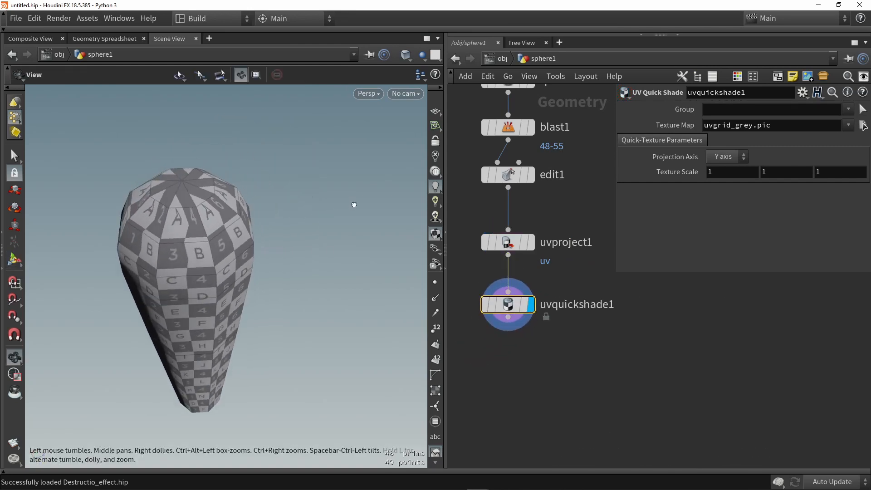
pyautogui.scroll(5, 197, 239)
pyautogui.keyDown('alt'); pyautogui.moveTo(155, 216); pyautogui.dragTo(271, 228, button='middle'); pyautogui.keyUp('alt')
pyautogui.scroll(-2, 270, 227)
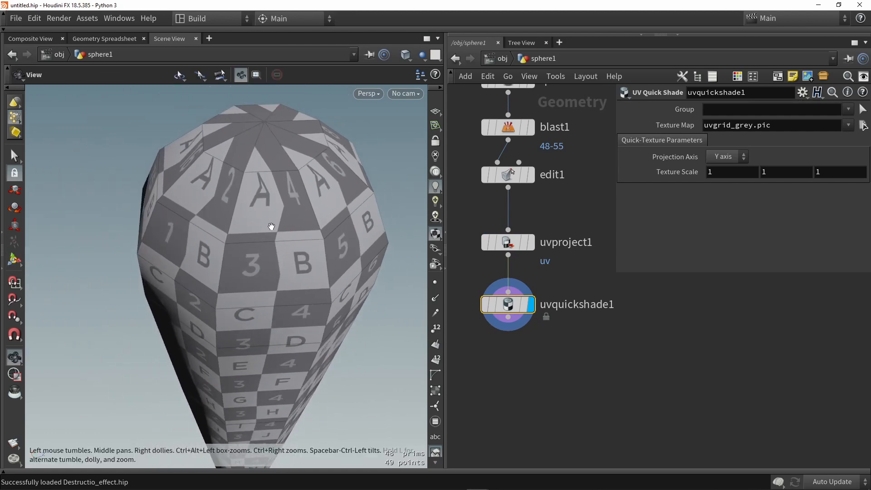
pyautogui.keyDown('alt'); pyautogui.moveTo(270, 227); pyautogui.dragTo(301, 200); pyautogui.keyUp('alt')
pyautogui.press('Return')
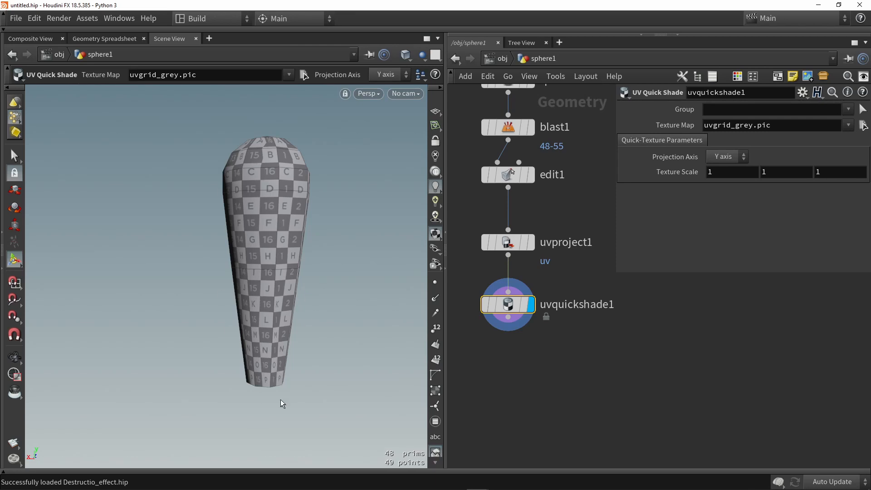
pyautogui.moveTo(306, 224); pyautogui.dragTo(252, 241)
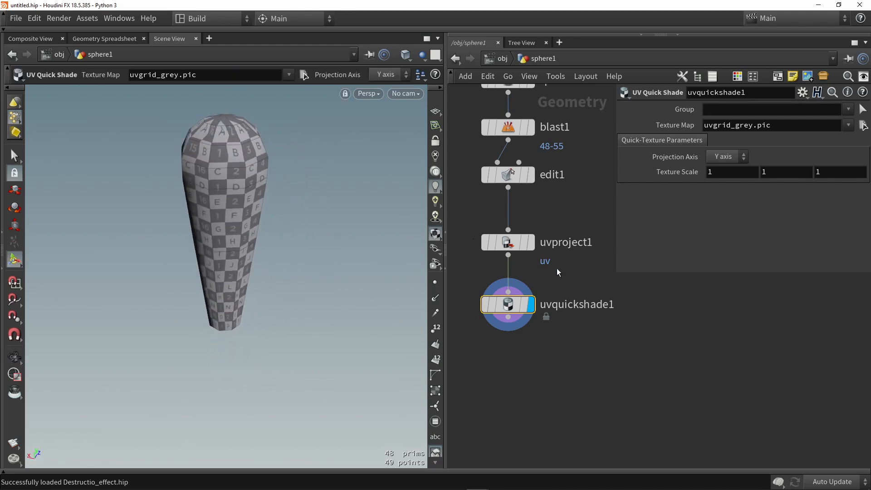
# - Try a Polar projection in uvproject1 and scale up its projection sphere around the mesh
pyautogui.click(500, 241)
pyautogui.click(735, 157)
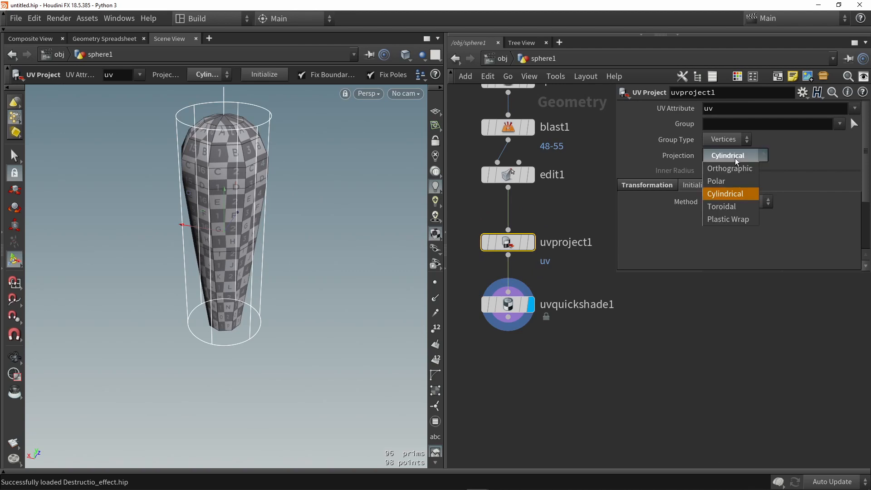
pyautogui.click(726, 181)
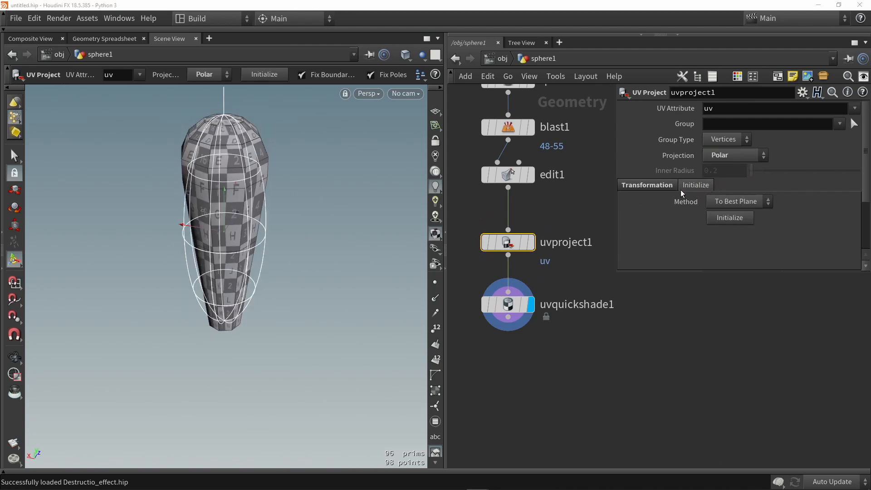
pyautogui.moveTo(213, 195)
pyautogui.mouseDown()
pyautogui.moveTo(186, 195)
pyautogui.moveTo(179, 249)
pyautogui.moveTo(187, 263)
pyautogui.moveTo(227, 231)
pyautogui.moveTo(225, 149)
pyautogui.moveTo(198, 192)
pyautogui.mouseUp()
pyautogui.press('Return')
pyautogui.press('e')
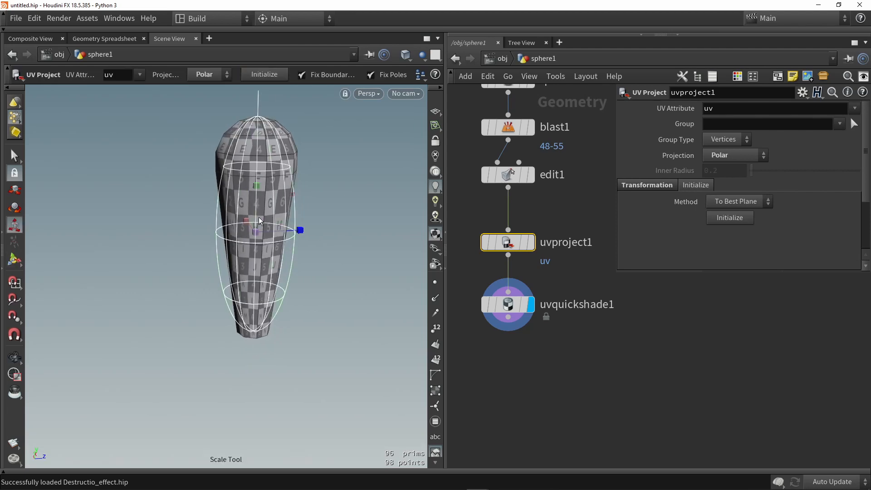
pyautogui.moveTo(257, 190); pyautogui.dragTo(353, 178)
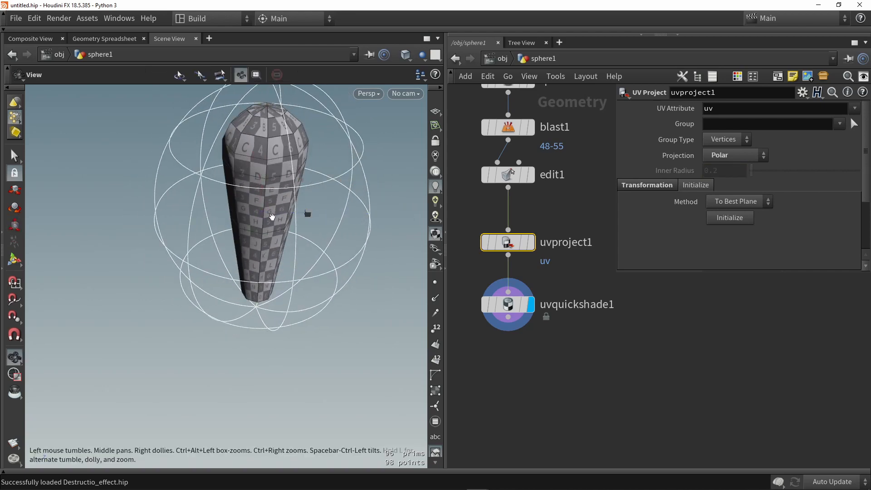
pyautogui.moveTo(272, 216); pyautogui.dragTo(247, 270)
# - Switch uvproject1's projection back to Cylindrical, undo the stray handle change and reinitialize the projection
pyautogui.click(709, 155)
pyautogui.click(723, 195)
pyautogui.moveTo(303, 246); pyautogui.dragTo(380, 229)
pyautogui.hotkey('ctrl', 'z')
pyautogui.click(722, 220)
# - Add a Smooth node below uvquickshade1, connect it to that node's output and display it
pyautogui.moveTo(501, 325); pyautogui.dragTo(502, 317)
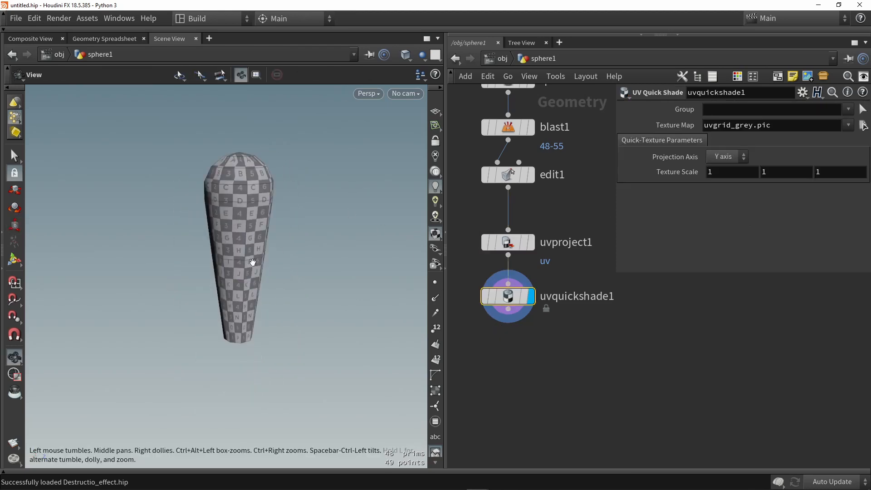
pyautogui.press('Tab')
pyautogui.write('smooth')
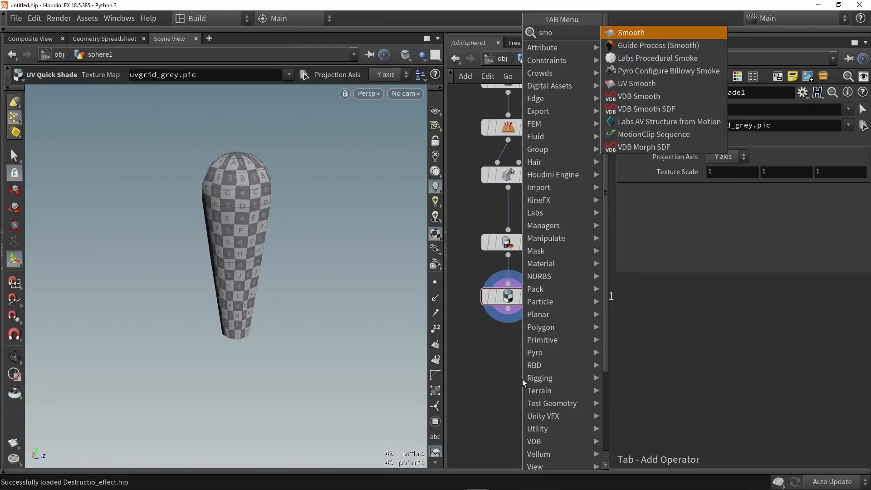
pyautogui.press('Return')
pyautogui.click(521, 380)
pyautogui.moveTo(508, 309); pyautogui.dragTo(524, 349)
pyautogui.click(541, 380)
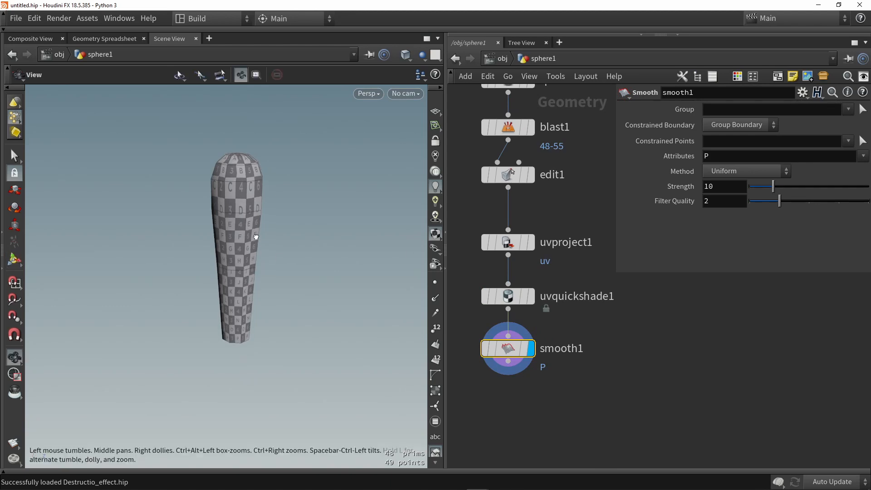
# - Set the Smooth node's strength to 1.7 and check the mesh's shape
pyautogui.moveTo(772, 186); pyautogui.dragTo(753, 194)
pyautogui.press('Escape')
pyautogui.keyDown('alt'); pyautogui.moveTo(336, 228); pyautogui.dragTo(349, 228); pyautogui.keyUp('alt')
# - In edit1, select the ring of points 25-32 around the mesh's upper body and scale it outward, then reselect smooth1
pyautogui.click(509, 175)
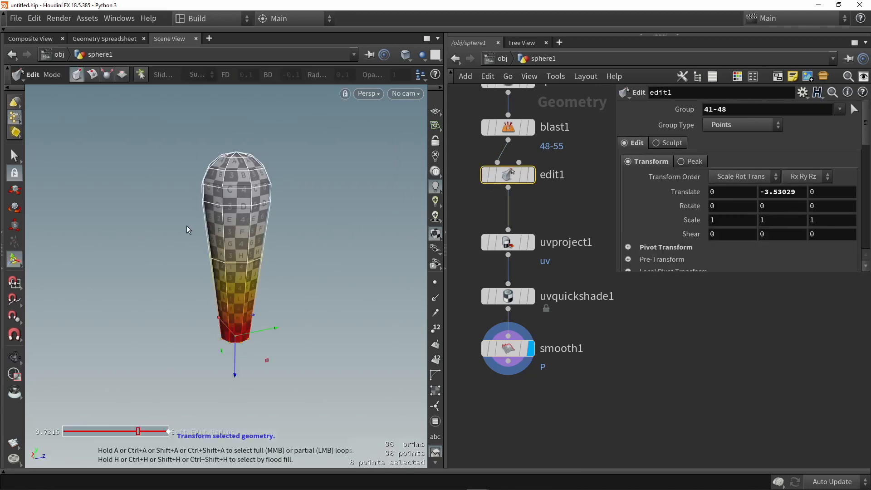
pyautogui.press('Escape')
pyautogui.press('s')
pyautogui.moveTo(298, 218); pyautogui.dragTo(154, 194)
pyautogui.press('e')
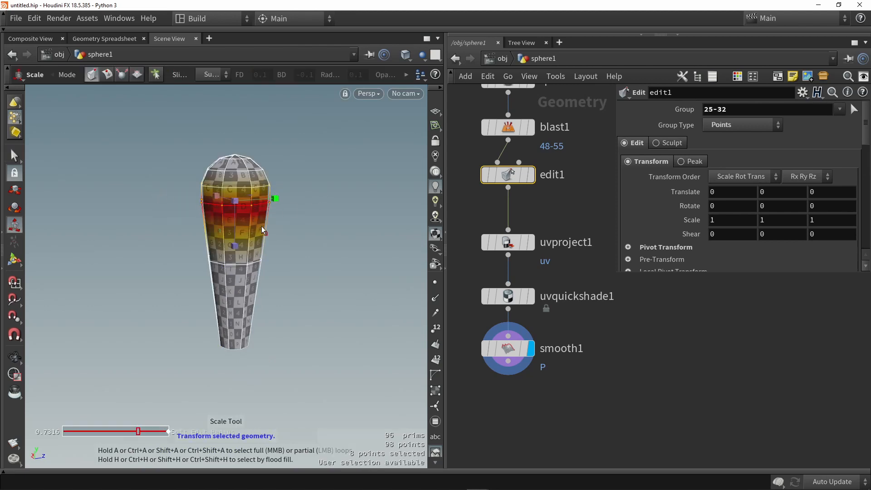
pyautogui.moveTo(277, 194); pyautogui.dragTo(319, 190)
pyautogui.click(520, 347)
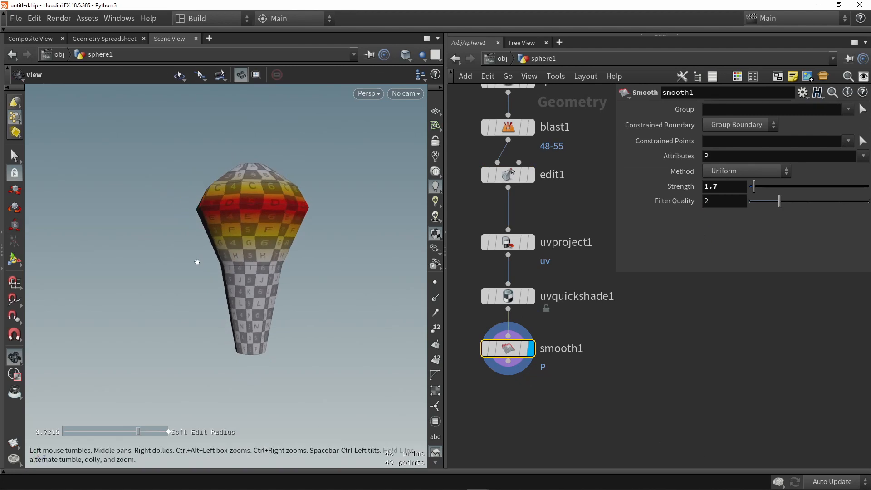
# - Try a Smooth strength of 13.2 on smooth1 and compare the result against edit1's scaled ring
pyautogui.moveTo(761, 187); pyautogui.dragTo(780, 189)
pyautogui.keyDown('alt'); pyautogui.moveTo(291, 239); pyautogui.dragTo(334, 216); pyautogui.keyUp('alt')
pyautogui.press('e')
pyautogui.moveTo(506, 169)
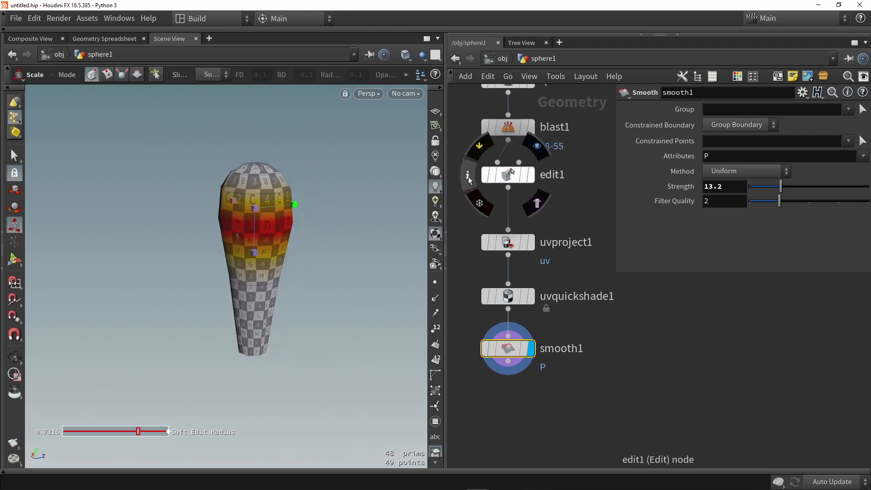
pyautogui.click(531, 176)
pyautogui.click(502, 175)
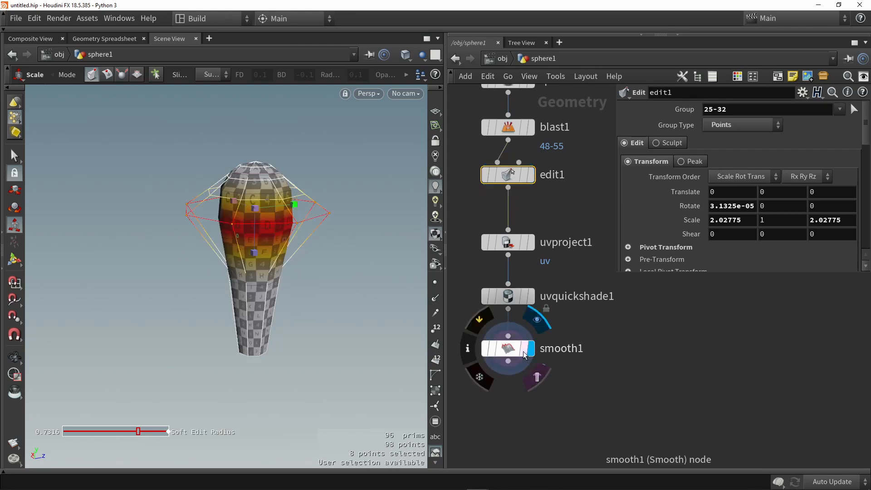
pyautogui.click(530, 349)
pyautogui.click(506, 352)
pyautogui.moveTo(247, 237)
pyautogui.keyDown('alt'); pyautogui.mouseDown()
pyautogui.moveTo(186, 230)
pyautogui.moveTo(220, 195)
pyautogui.moveTo(256, 238)
pyautogui.mouseUp(); pyautogui.keyUp('alt')
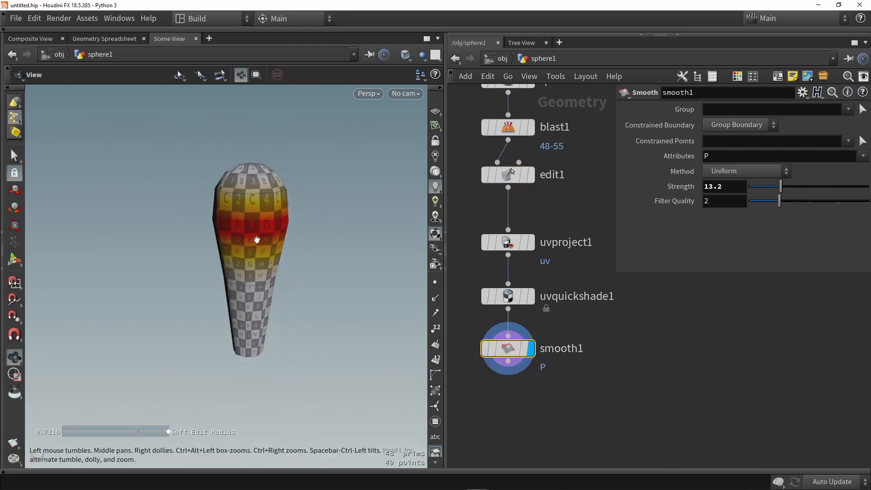
# - Undo the Smooth strength change and the preceding edits back through the ring scaling in edit1
pyautogui.hotkey('ctrl', 'z')
pyautogui.hotkey('ctrl', 'z')
pyautogui.hotkey('ctrl', 'z')
pyautogui.hotkey('ctrl', 'z')
pyautogui.hotkey('ctrl', 'z')
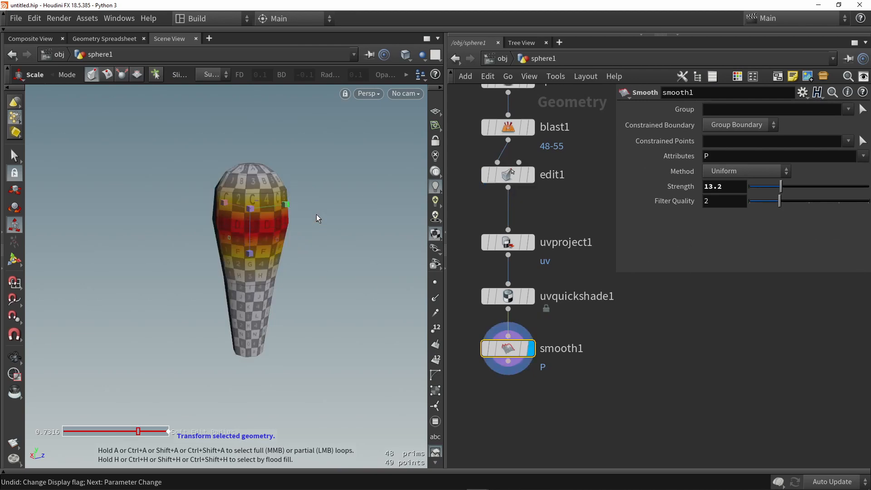
pyautogui.hotkey('ctrl', 'z')
pyautogui.hotkey('ctrl', 'z')
pyautogui.hotkey('ctrl', 'z')
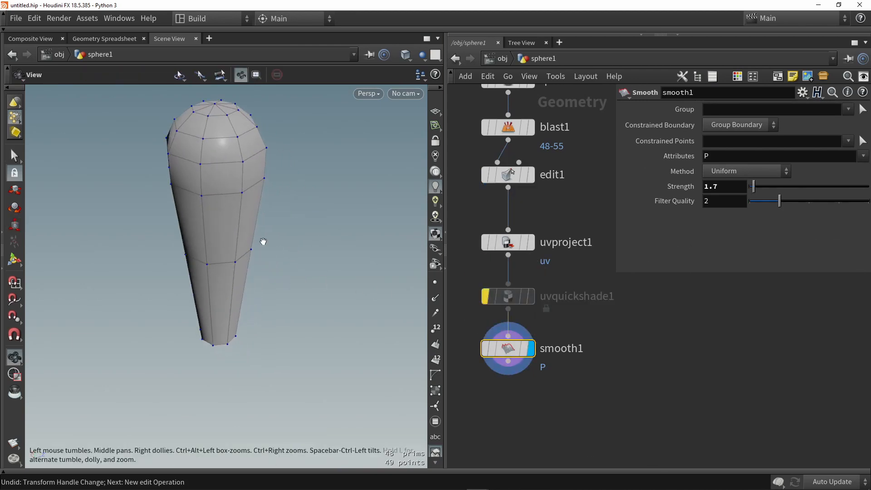
# - Add a Subdivide node below smooth1, connect it to that node's output, display it and align it with the chain
pyautogui.press('Tab')
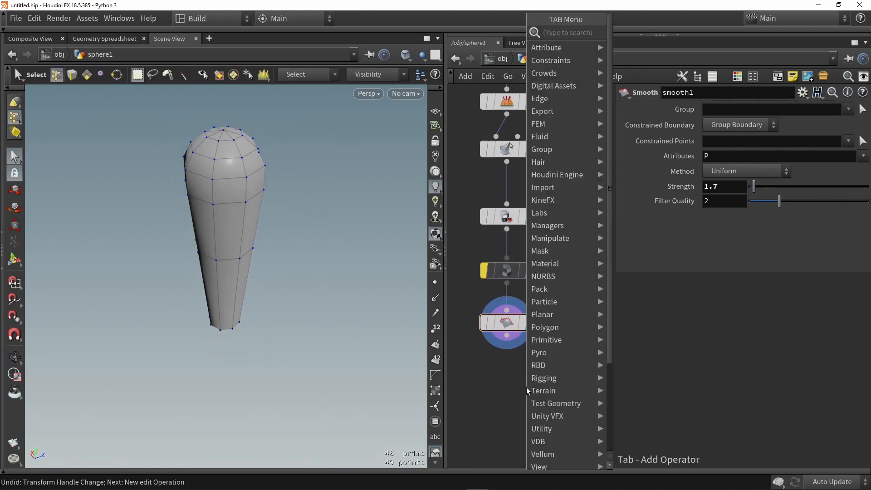
pyautogui.write('sub')
pyautogui.press('Return')
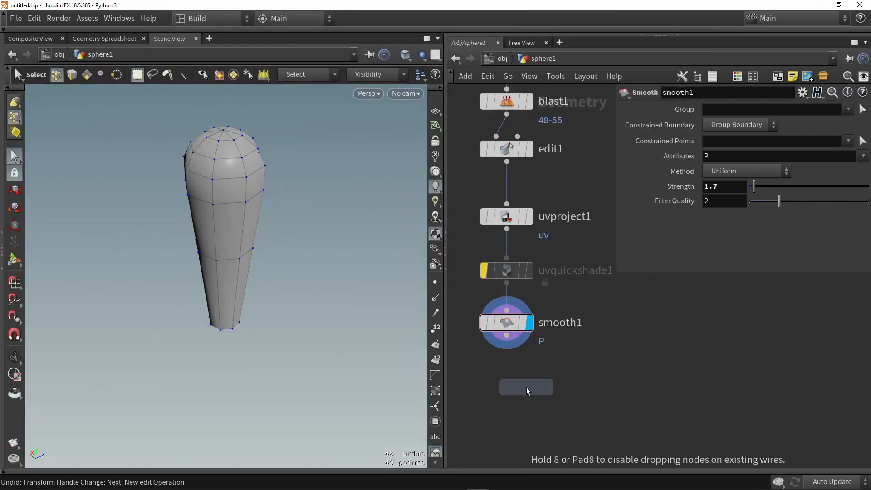
pyautogui.click(526, 387)
pyautogui.moveTo(508, 338); pyautogui.dragTo(516, 375)
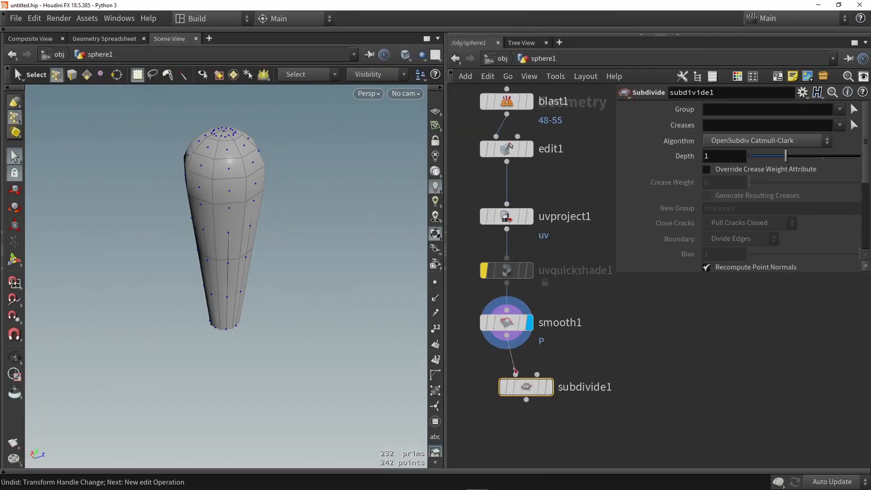
pyautogui.click(547, 387)
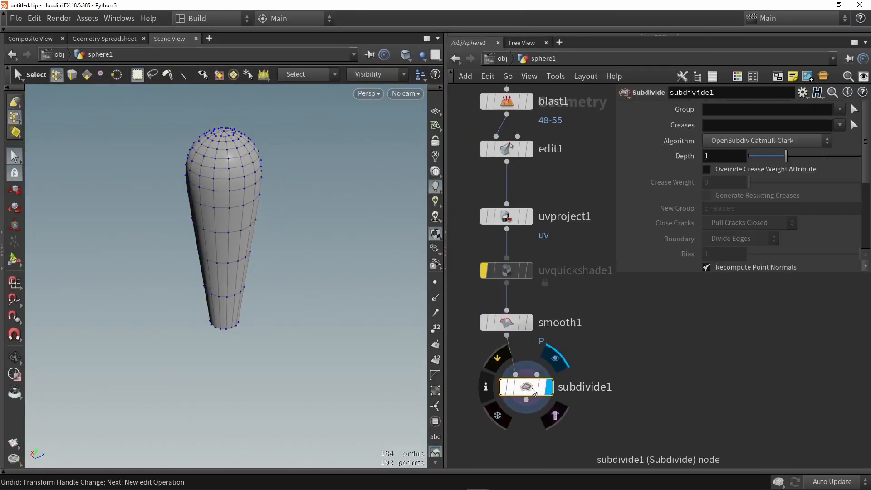
pyautogui.moveTo(524, 392); pyautogui.dragTo(504, 380)
# - Inspect the subdivided mesh up close, both smooth shaded and with its wireframe, with primitive selection active
pyautogui.moveTo(304, 267)
pyautogui.keyDown('alt'); pyautogui.mouseDown()
pyautogui.moveTo(262, 273)
pyautogui.moveTo(274, 228)
pyautogui.moveTo(214, 204)
pyautogui.moveTo(319, 171)
pyautogui.moveTo(303, 146)
pyautogui.moveTo(294, 242)
pyautogui.moveTo(316, 235)
pyautogui.mouseUp(); pyautogui.keyUp('alt')
pyautogui.scroll(2, 274, 230)
pyautogui.press('4')
pyautogui.press('s')
pyautogui.hotkey('shift', 'w')
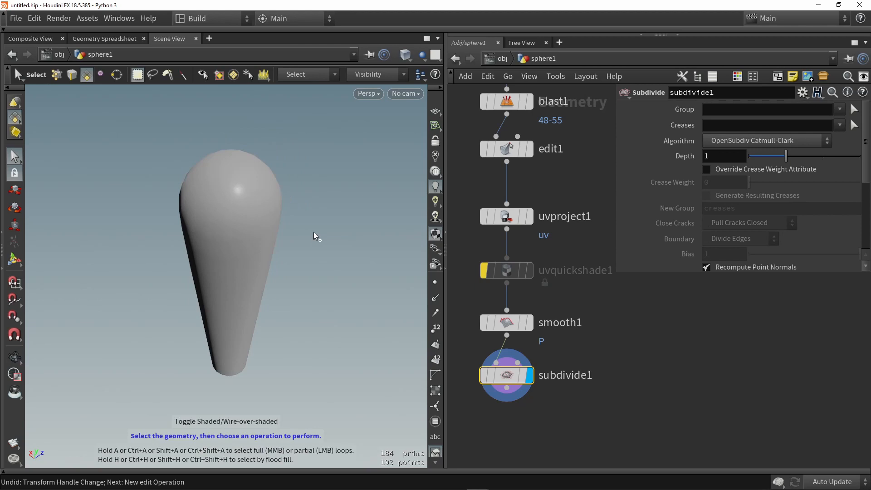
pyautogui.hotkey('shift', 'w')
pyautogui.keyDown('alt'); pyautogui.moveTo(284, 290); pyautogui.dragTo(286, 259); pyautogui.keyUp('alt')
# - Add a Bend node below subdivide1, connect it to that node's output and display it
pyautogui.moveTo(583, 398); pyautogui.dragTo(580, 339, button='middle')
pyautogui.scroll(-3, 581, 339)
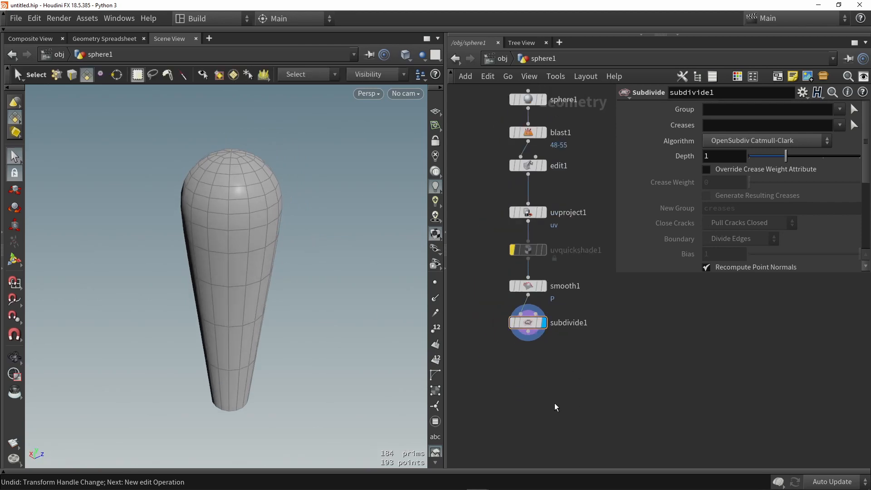
pyautogui.press('Tab')
pyautogui.write('bend')
pyautogui.press('Return')
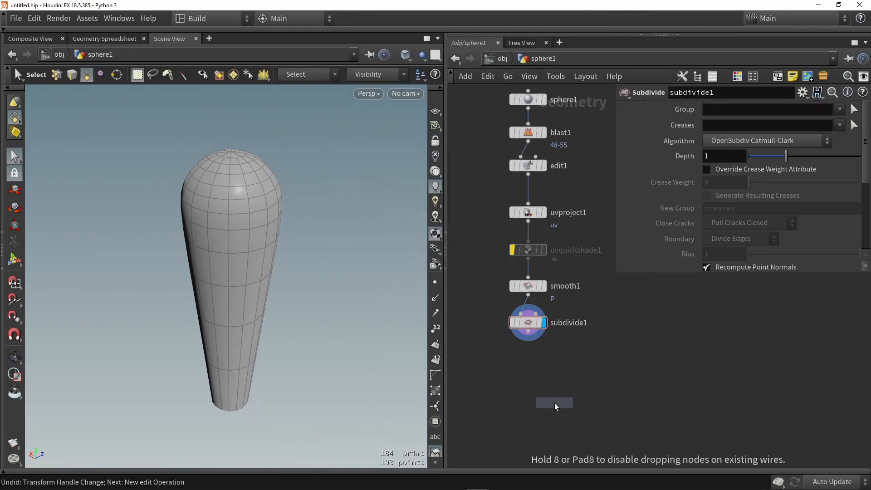
pyautogui.click(525, 360)
pyautogui.scroll(5, 525, 360)
pyautogui.moveTo(535, 314); pyautogui.dragTo(516, 362)
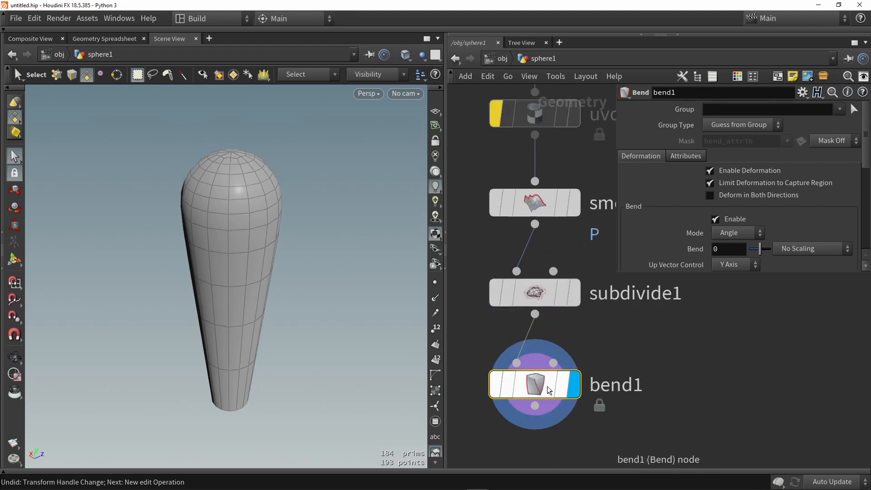
# - In the front view with point snapping on, set the Bend capture region from the mesh's bottom centre to its top point
pyautogui.keyDown('alt'); pyautogui.moveTo(295, 333); pyautogui.dragTo(260, 303); pyautogui.keyUp('alt')
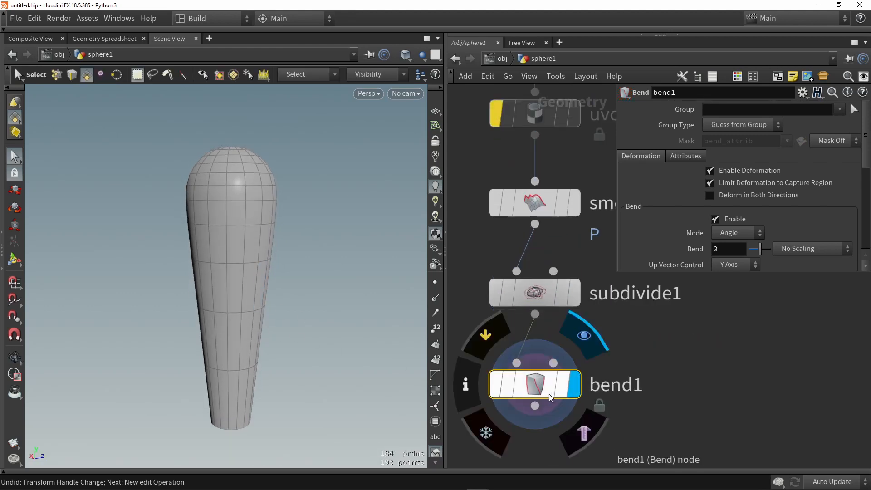
pyautogui.hotkey('space', '3')
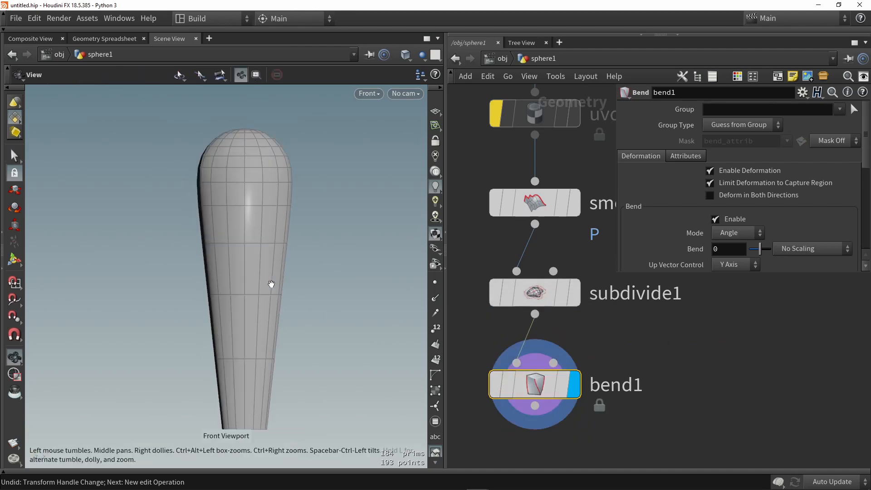
pyautogui.scroll(-5, 708, 212)
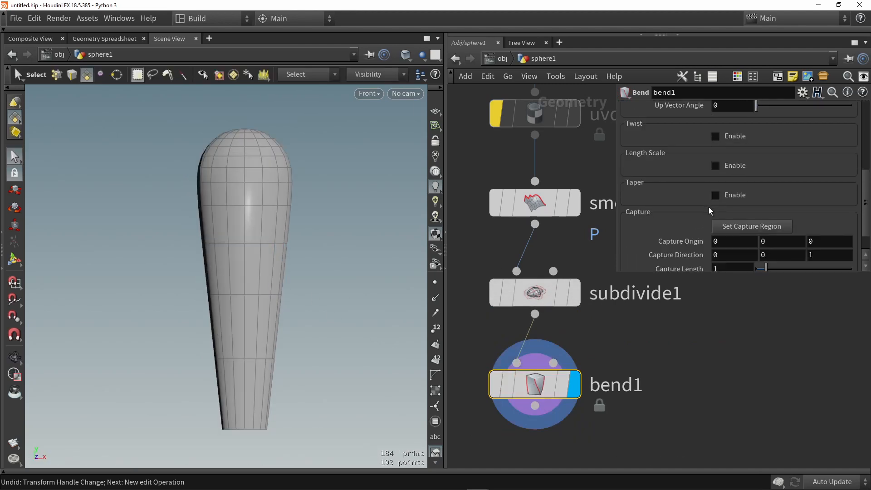
pyautogui.scroll(-2, 708, 207)
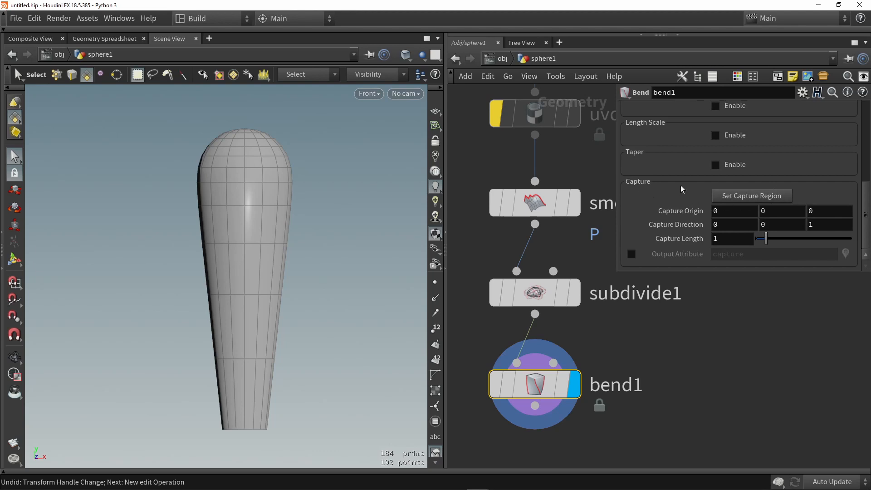
pyautogui.click(12, 316)
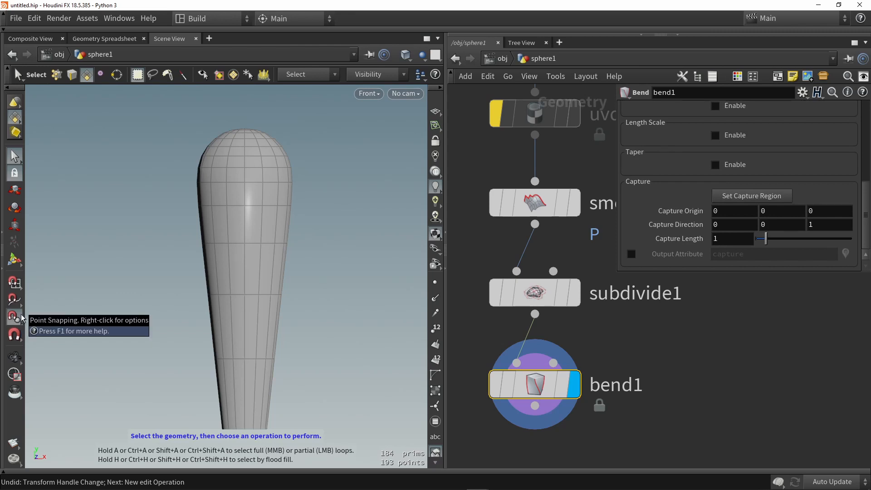
pyautogui.click(755, 197)
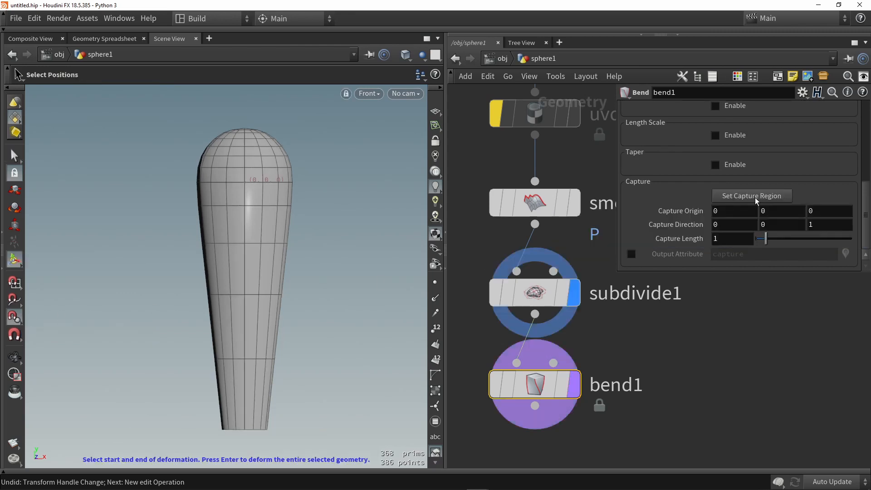
pyautogui.click(243, 431)
pyautogui.click(246, 121)
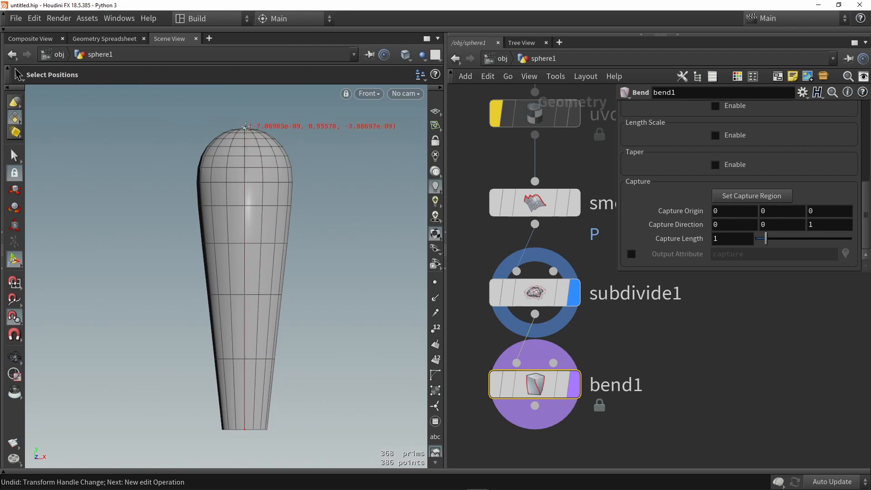
# - Back in perspective, straighten the capture region by setting its direction to 0, 1, 0 and its origin's X and Z to 0
pyautogui.hotkey('space', '1')
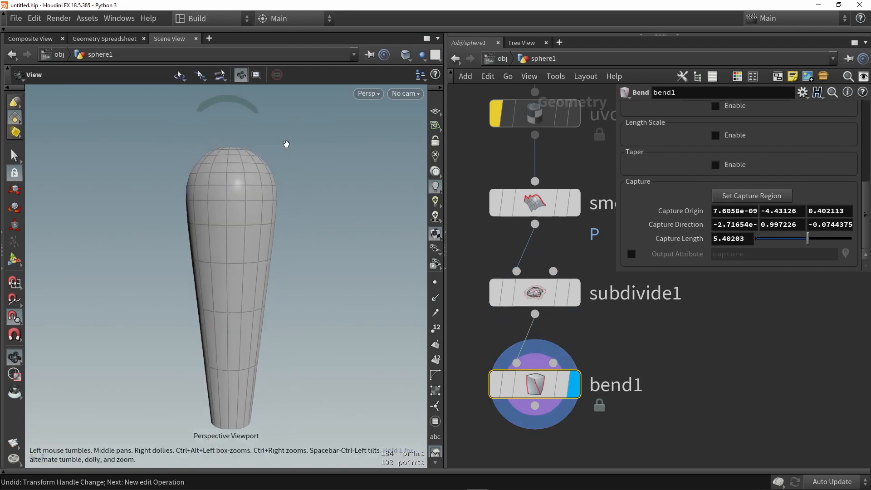
pyautogui.moveTo(286, 145); pyautogui.dragTo(200, 164)
pyautogui.scroll(-2, 204, 182)
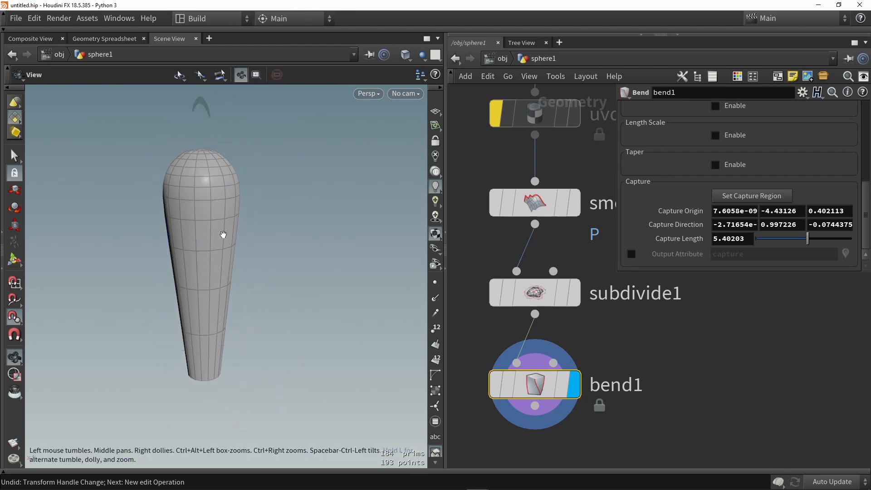
pyautogui.moveTo(222, 235); pyautogui.dragTo(295, 244)
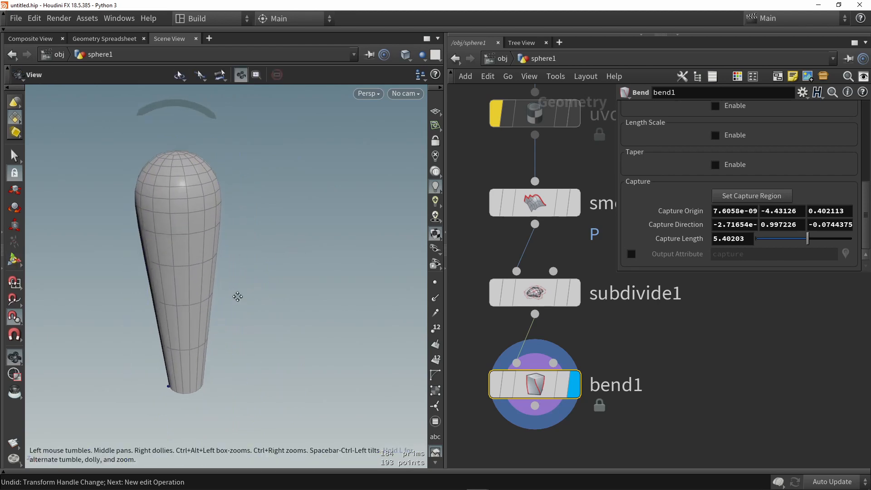
pyautogui.moveTo(237, 298); pyautogui.dragTo(172, 378)
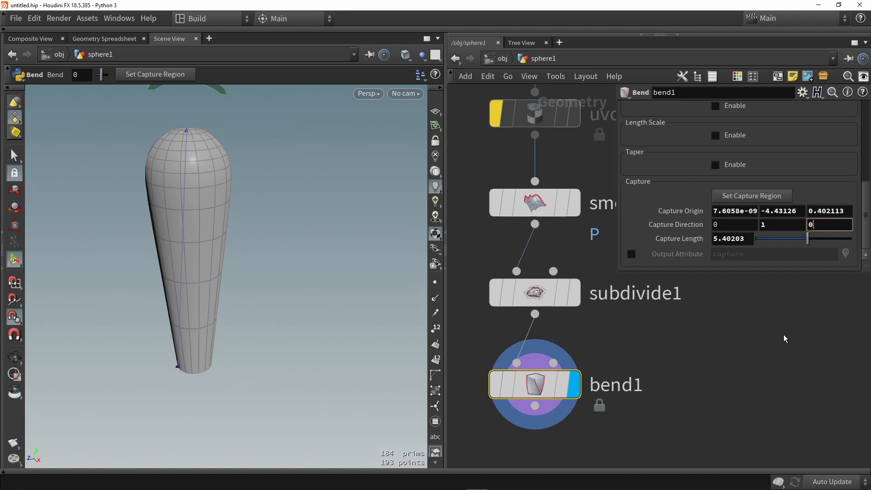
pyautogui.click(727, 210)
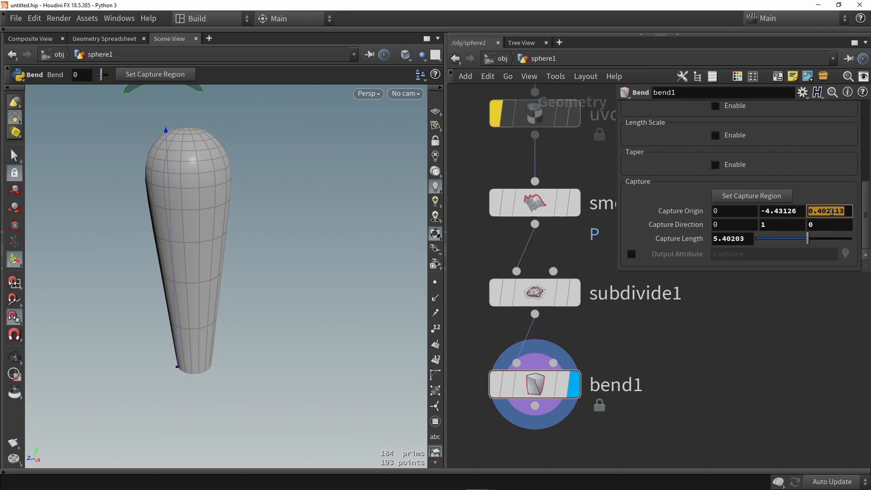
pyautogui.write('0')
pyautogui.press('Return')
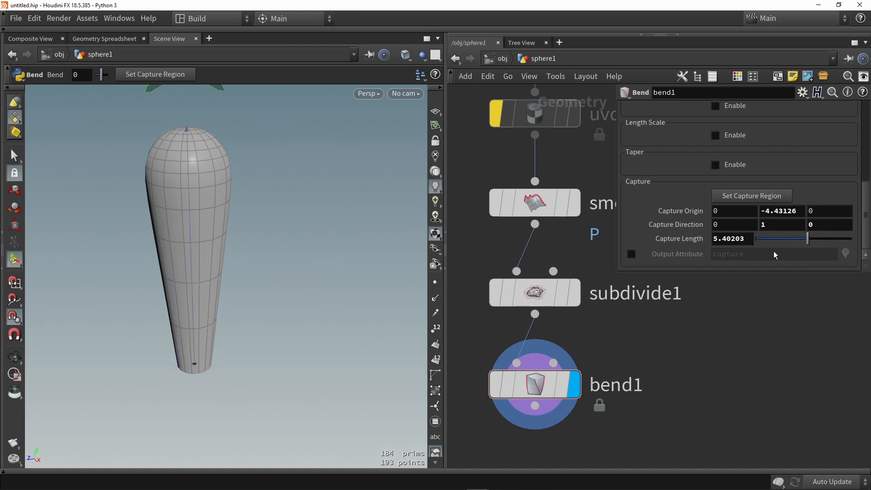
# - Enable Twist on the Bend node and twist the mesh by about 70
pyautogui.scroll(3, 759, 164)
pyautogui.click(716, 154)
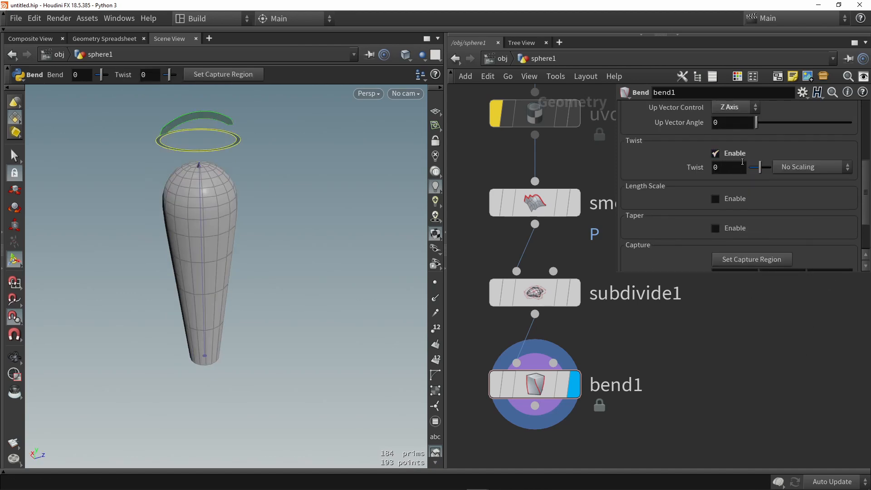
pyautogui.moveTo(235, 141); pyautogui.dragTo(189, 153)
pyautogui.moveTo(757, 168); pyautogui.dragTo(762, 168)
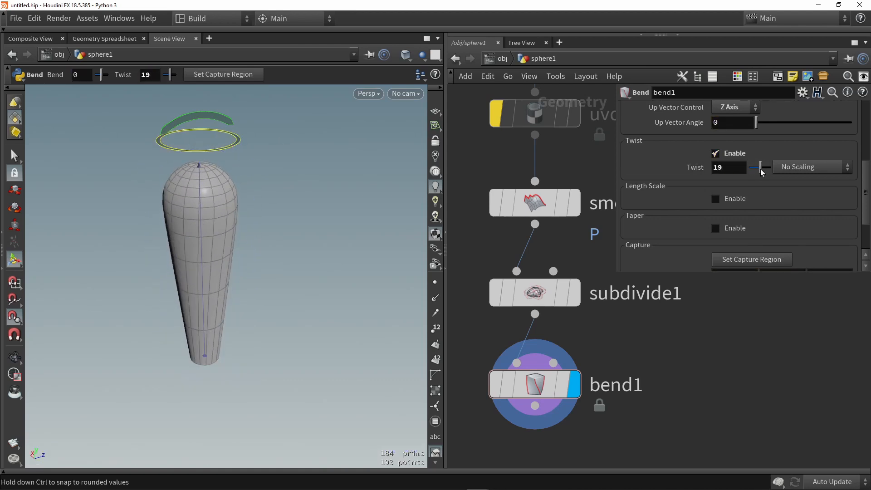
pyautogui.moveTo(237, 144); pyautogui.dragTo(285, 130)
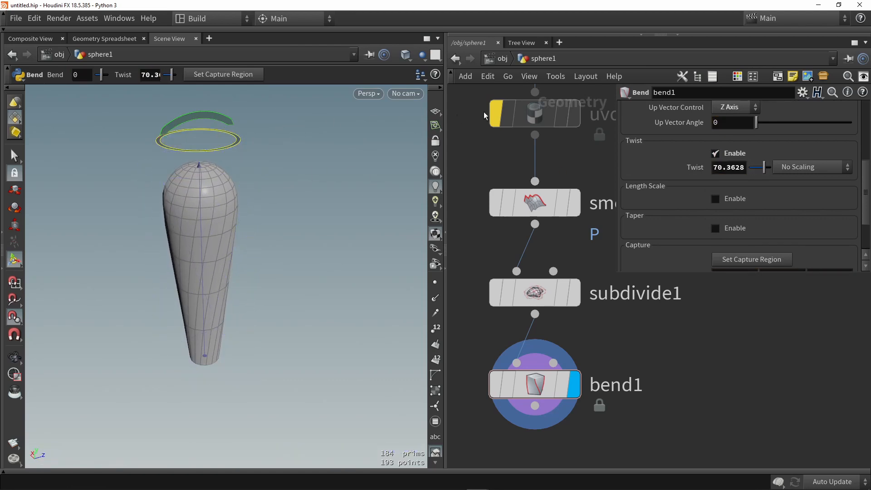
# - Re-enable uvquickshade1 and check the twisted checker pattern around the mesh
pyautogui.click(493, 114)
pyautogui.keyDown('alt'); pyautogui.moveTo(244, 196); pyautogui.dragTo(186, 179); pyautogui.keyUp('alt')
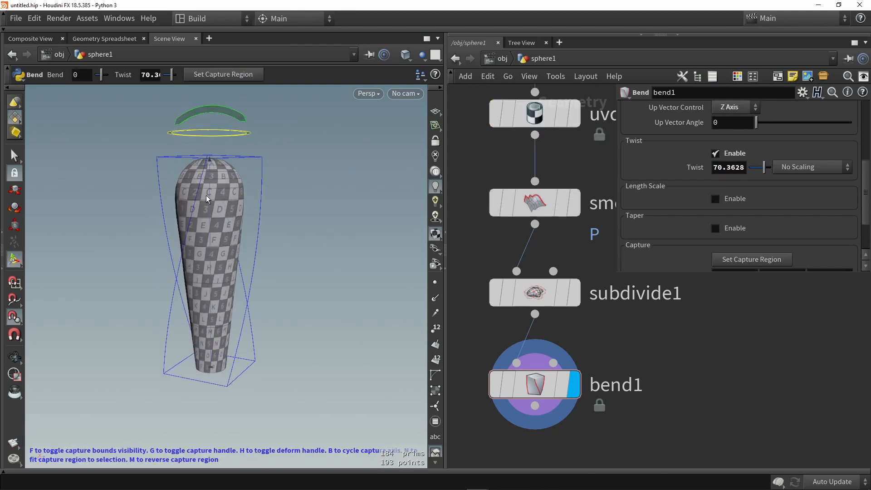
pyautogui.keyDown('alt'); pyautogui.moveTo(209, 197); pyautogui.dragTo(264, 187); pyautogui.keyUp('alt')
pyautogui.keyDown('alt'); pyautogui.moveTo(264, 187); pyautogui.dragTo(282, 208, button='middle'); pyautogui.keyUp('alt')
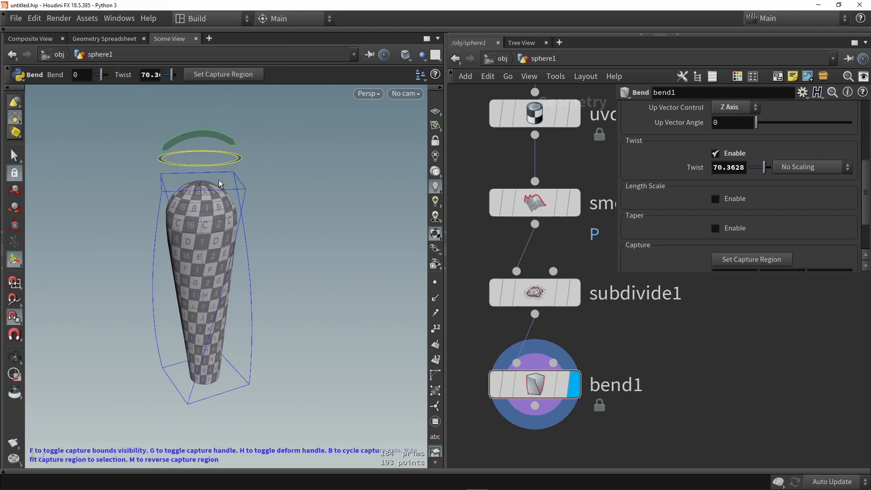
# - Increase the Bend node's twist to about 189, then fine-tune it while checking the spiralling checker pattern
pyautogui.moveTo(210, 167); pyautogui.dragTo(329, 159)
pyautogui.keyDown('alt'); pyautogui.moveTo(339, 163); pyautogui.dragTo(339, 204, button='right'); pyautogui.keyUp('alt')
pyautogui.keyDown('alt'); pyautogui.moveTo(339, 204); pyautogui.dragTo(200, 184); pyautogui.keyUp('alt')
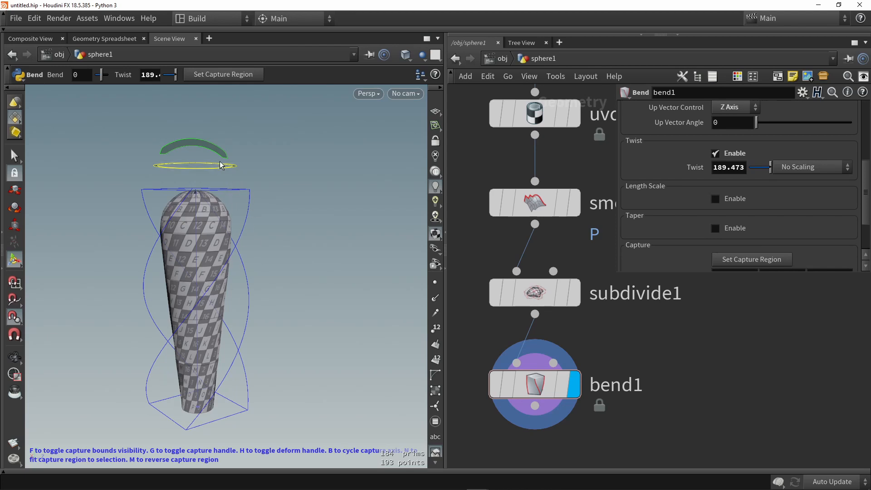
pyautogui.moveTo(220, 165); pyautogui.dragTo(192, 168)
pyautogui.keyDown('alt'); pyautogui.moveTo(231, 215); pyautogui.dragTo(320, 185); pyautogui.keyUp('alt')
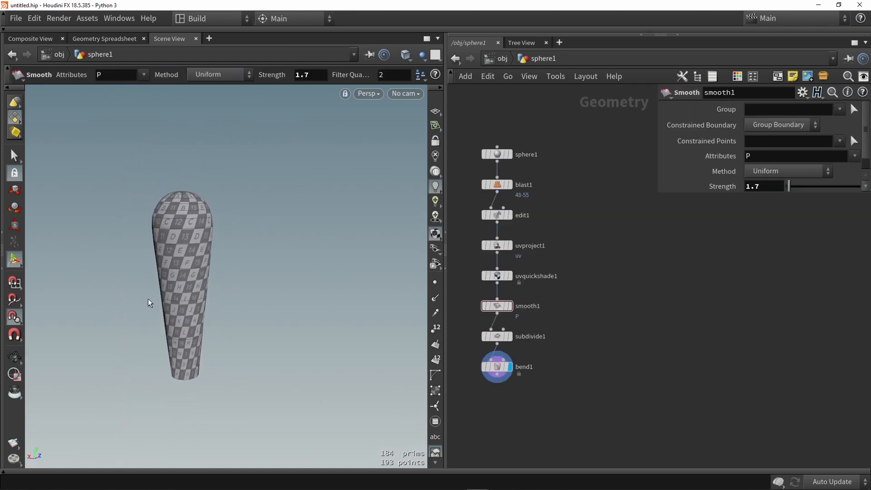
# - Add a Labs Spiral node beside the sphere chain, display it, and enlarge its parameter pane to show all settings
pyautogui.press('Tab')
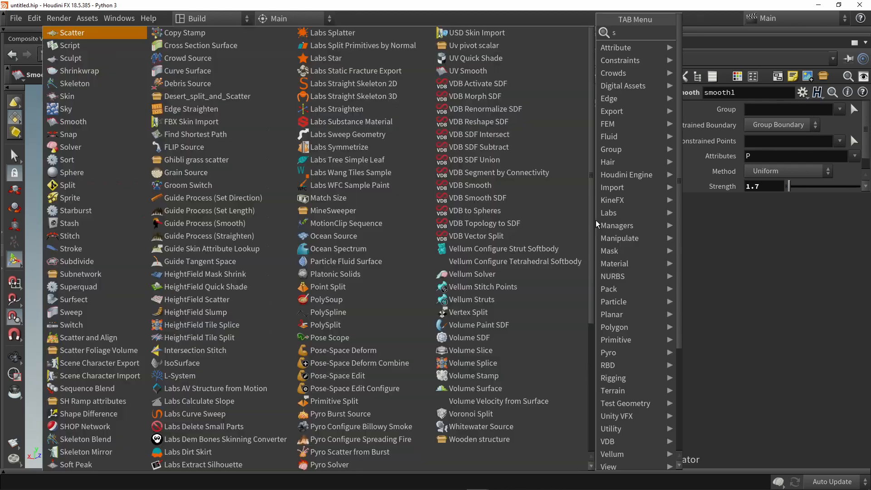
pyautogui.press('Return')
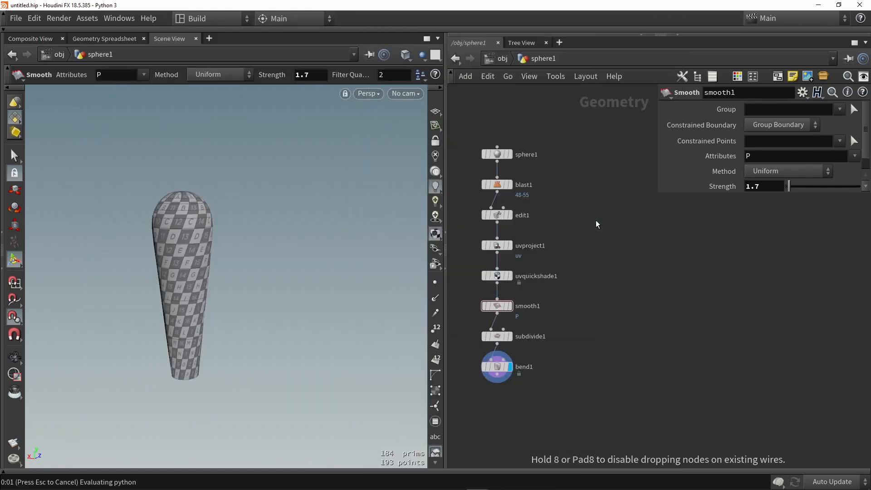
pyautogui.click(595, 220)
pyautogui.scroll(3, 580, 220)
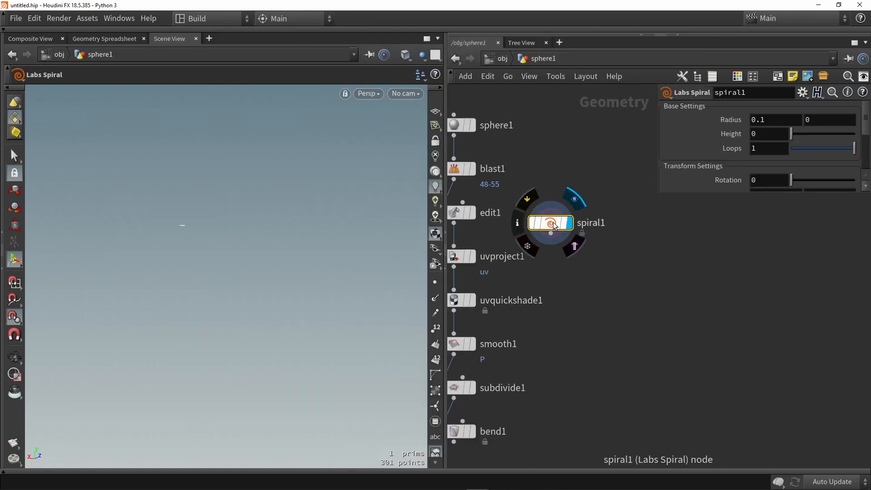
pyautogui.click(570, 223)
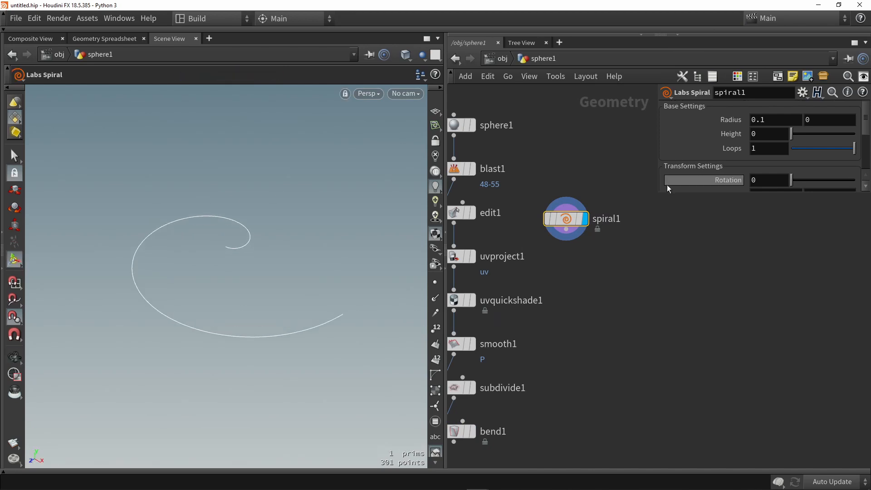
pyautogui.moveTo(660, 192); pyautogui.dragTo(617, 283)
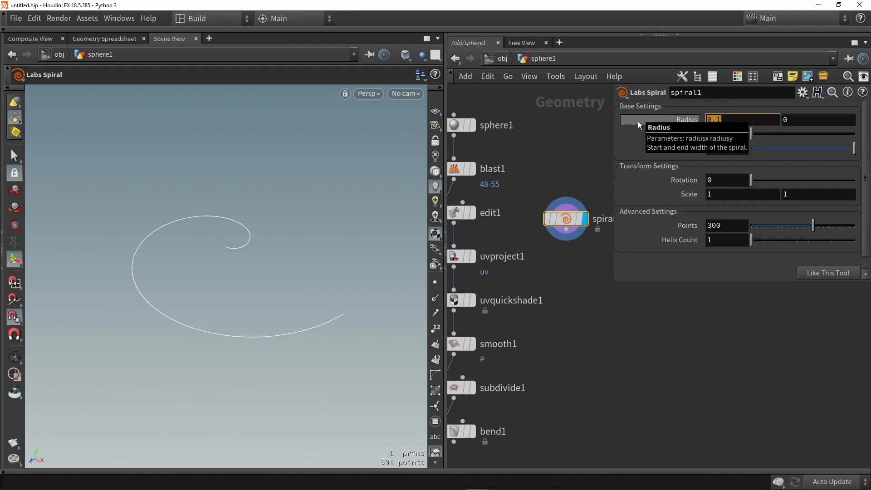
# - Set both the start and end radius of the spiral to 1 and frame the resulting curve
pyautogui.write('1')
pyautogui.press('Tab')
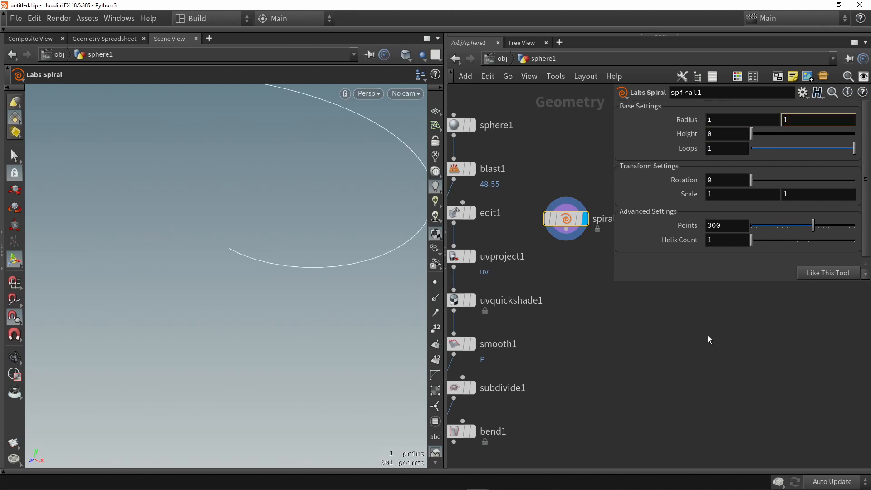
pyautogui.press('Return')
pyautogui.press('Escape')
pyautogui.press('h')
pyautogui.moveTo(295, 220); pyautogui.dragTo(296, 240)
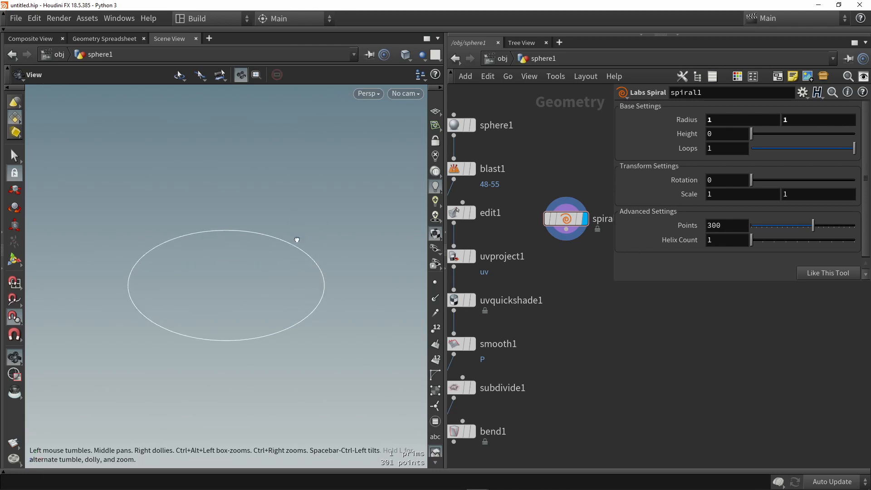
pyautogui.press('h')
pyautogui.press('Return')
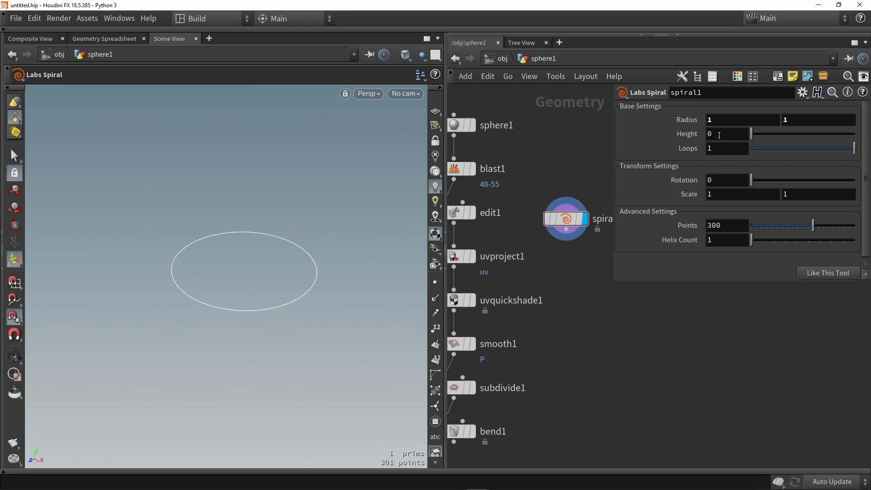
# - Stretch the spiral vertically by setting its height to 6
pyautogui.moveTo(762, 135); pyautogui.dragTo(793, 137)
pyautogui.moveTo(709, 137); pyautogui.dragTo(654, 139)
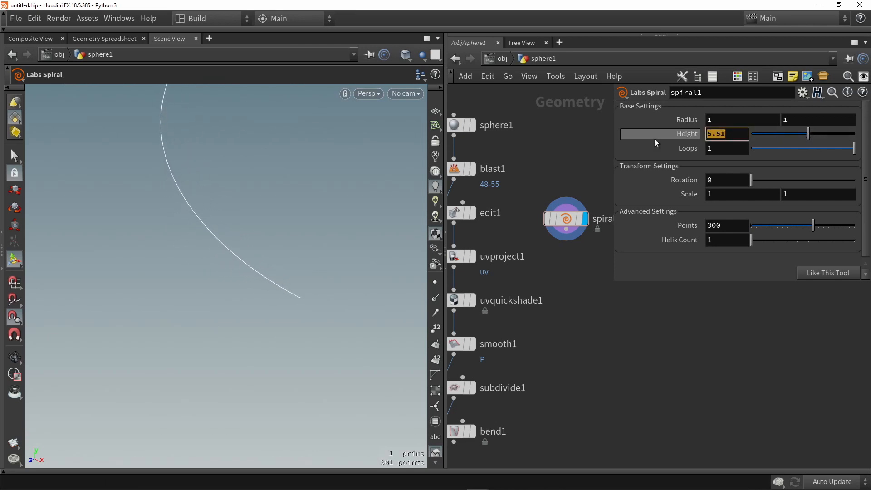
pyautogui.write('6')
pyautogui.press('Return')
pyautogui.keyDown('alt'); pyautogui.moveTo(324, 170); pyautogui.dragTo(295, 183, button='middle'); pyautogui.keyUp('alt')
pyautogui.press('Return')
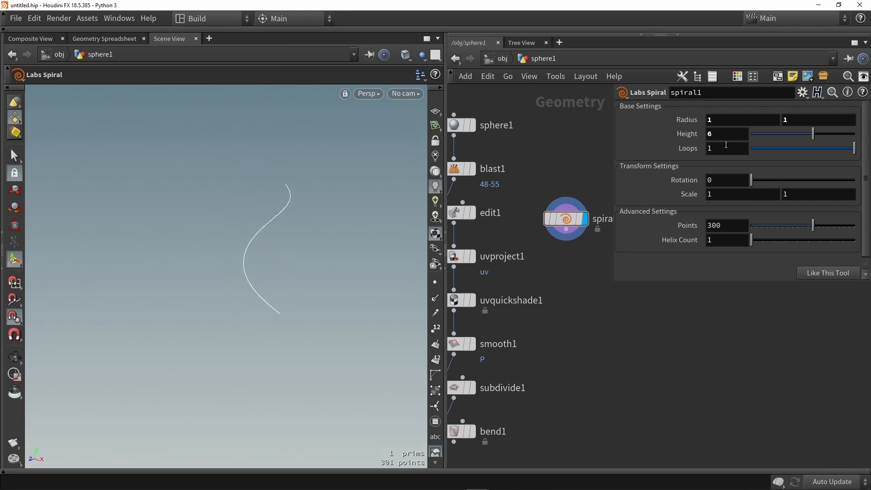
# - Set the spiral's loops to 2.5 and check the curve's shape up close
pyautogui.moveTo(726, 145); pyautogui.dragTo(728, 148, button='middle')
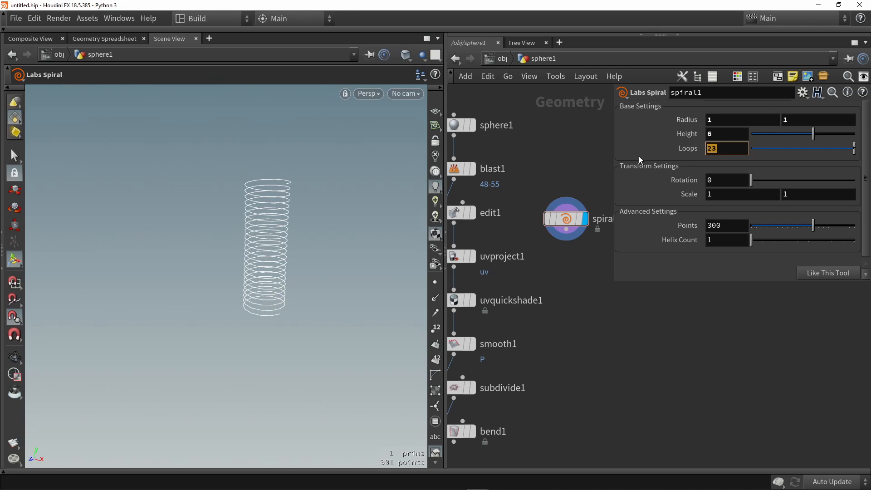
pyautogui.write('2.5')
pyautogui.press('Return')
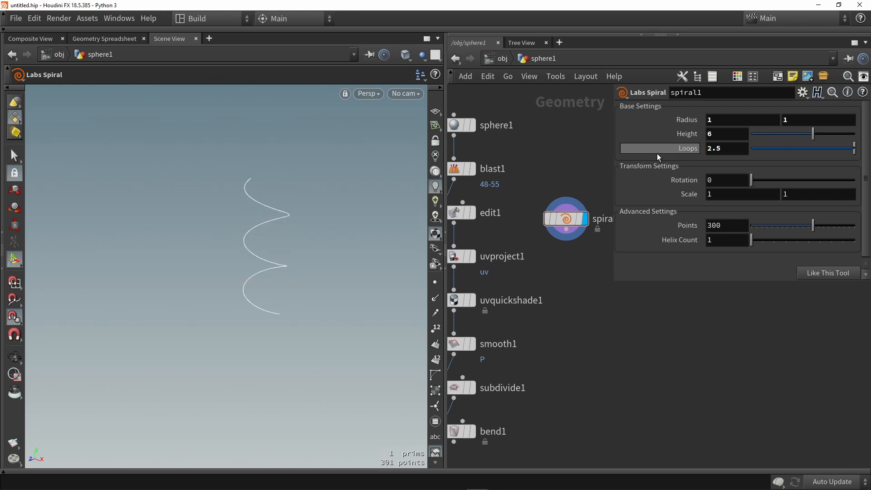
pyautogui.scroll(5, 258, 253)
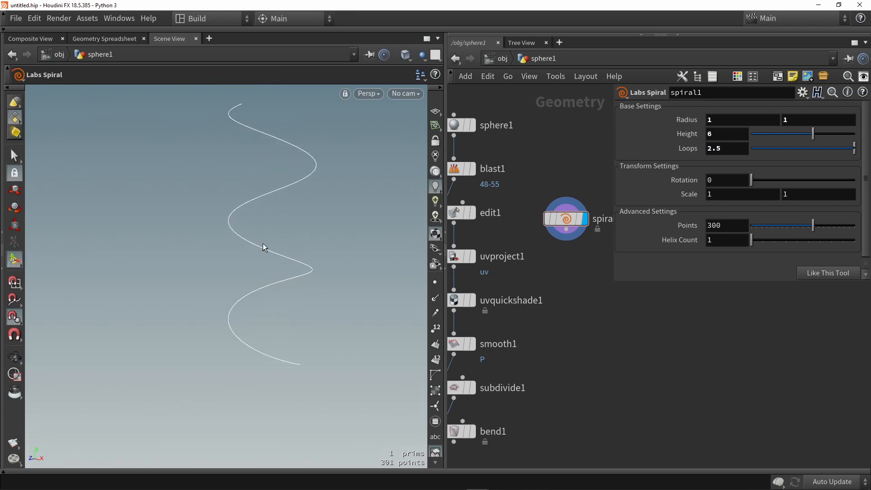
# - Show the curve's points in the viewport and reduce the spiral's resolution to 30 points
pyautogui.moveTo(757, 182); pyautogui.dragTo(732, 183)
pyautogui.click(435, 282)
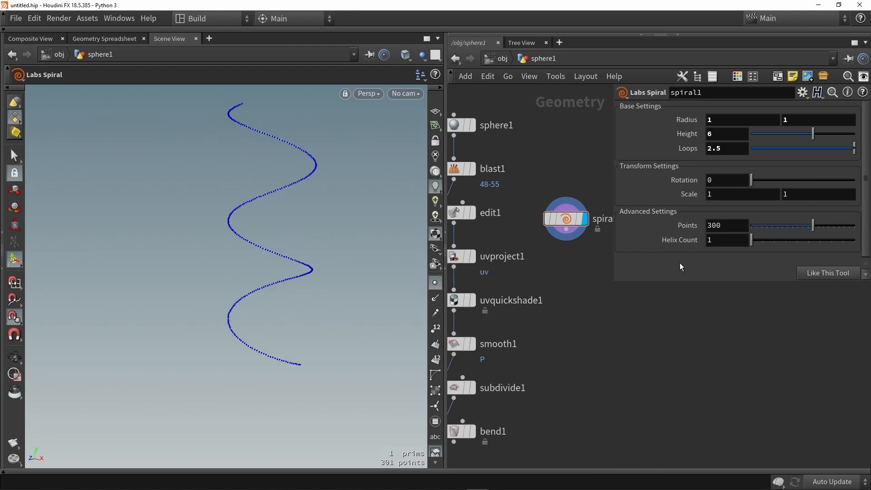
pyautogui.moveTo(726, 225); pyautogui.dragTo(642, 226)
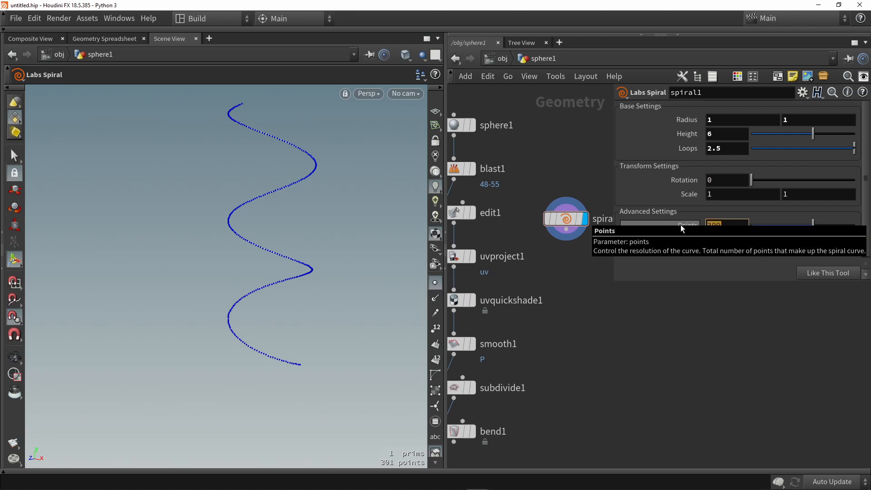
pyautogui.write('30')
pyautogui.press('Return')
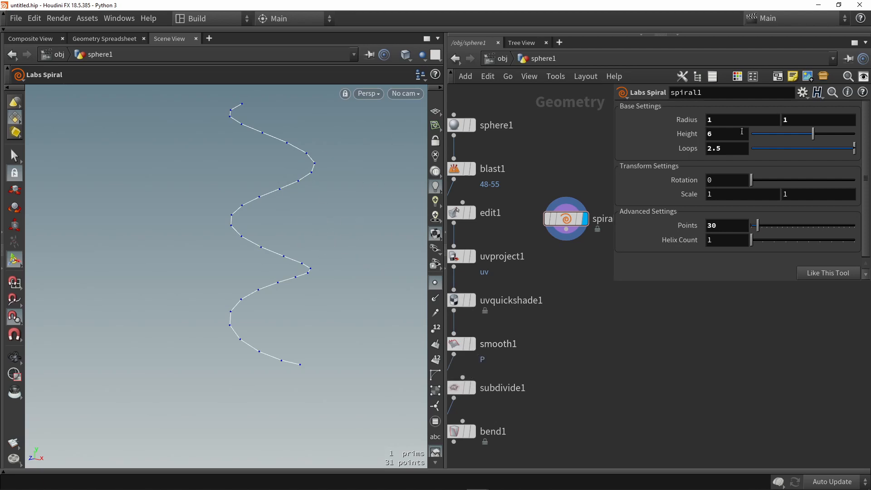
# - Set the spiral's start radius to 0.7 and show bend1 as a template wireframe for reference
pyautogui.moveTo(748, 121)
pyautogui.mouseDown(button='middle')
pyautogui.moveTo(708, 122)
pyautogui.moveTo(752, 125)
pyautogui.mouseUp(button='middle')
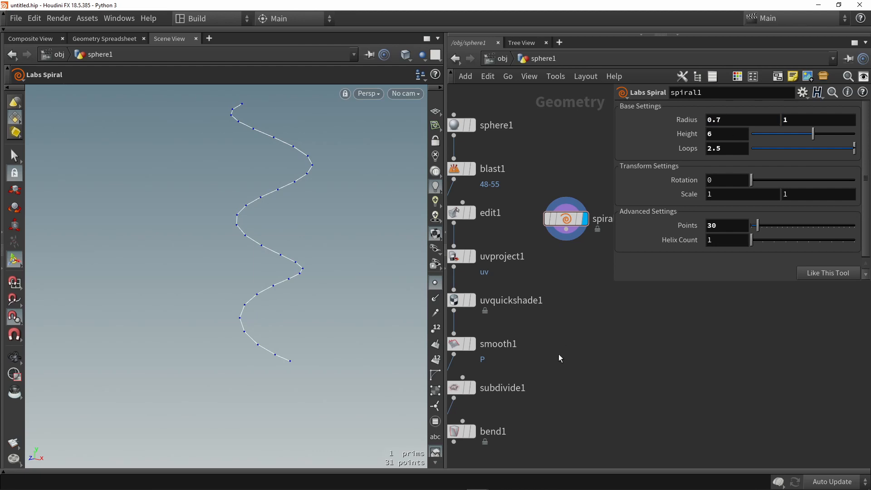
pyautogui.moveTo(582, 280)
pyautogui.mouseDown(button='middle')
pyautogui.moveTo(575, 277)
pyautogui.moveTo(592, 272)
pyautogui.mouseUp(button='middle')
pyautogui.scroll(-3, 590, 268)
pyautogui.scroll(2, 510, 370)
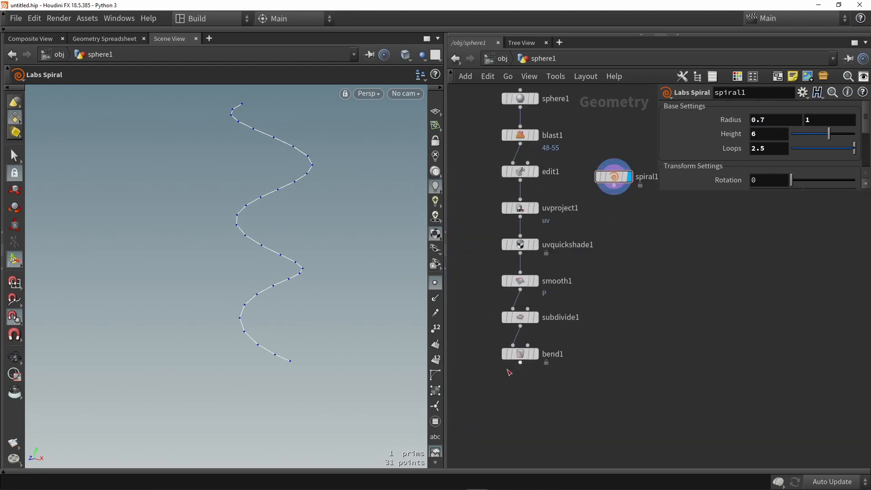
pyautogui.scroll(2, 509, 372)
pyautogui.click(542, 348)
pyautogui.press('Escape')
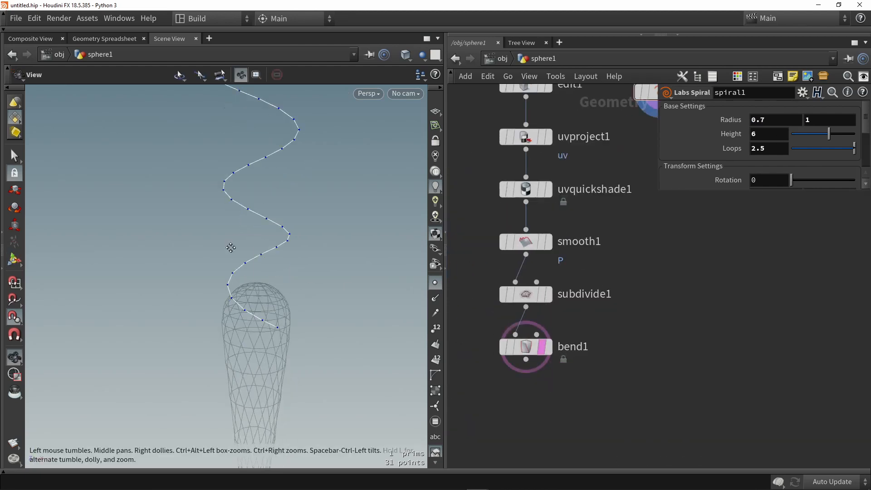
pyautogui.moveTo(229, 247); pyautogui.dragTo(251, 244)
pyautogui.press('Return')
pyautogui.press('h')
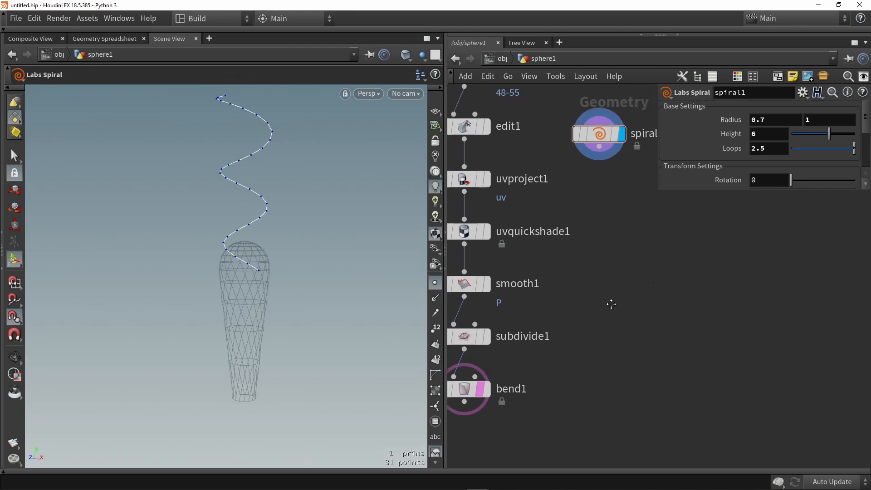
# - Add a Transform node below spiral1, connect it to the spiral's output and display it
pyautogui.press('Tab')
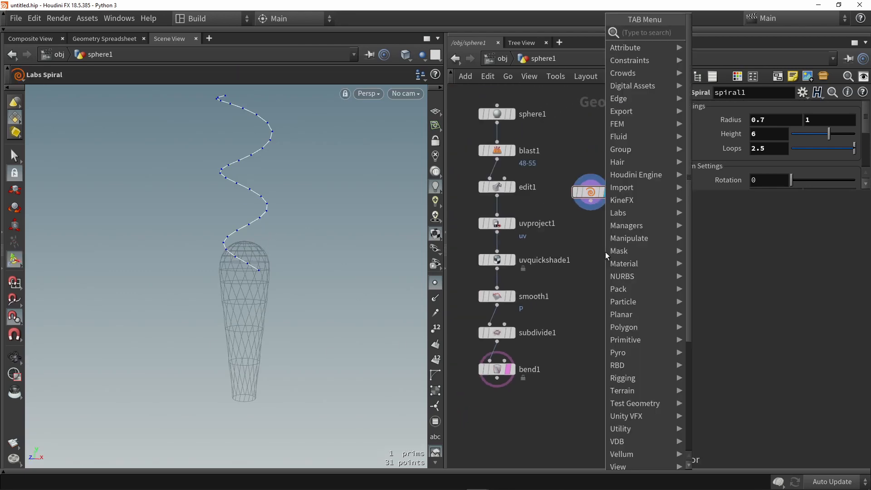
pyautogui.write('tra')
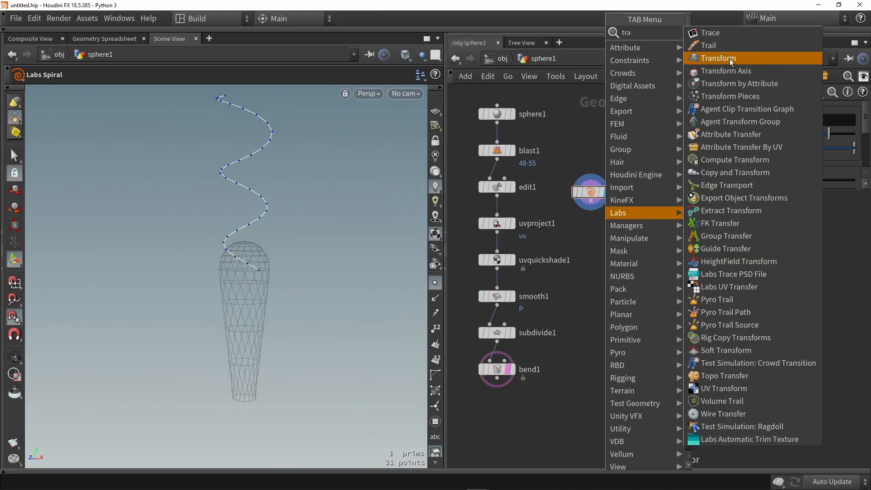
pyautogui.click(730, 58)
pyautogui.click(597, 221)
pyautogui.scroll(3, 597, 221)
pyautogui.moveTo(597, 212); pyautogui.dragTo(584, 184)
pyautogui.moveTo(599, 239); pyautogui.dragTo(586, 247)
pyautogui.click(620, 244)
# - Flip the spiral onto the bullet with a Z rotation of -180 and a Y translation of about 0.63
pyautogui.keyDown('alt'); pyautogui.moveTo(269, 229); pyautogui.dragTo(260, 189, button='middle'); pyautogui.keyUp('alt')
pyautogui.keyDown('alt'); pyautogui.scroll(3, 244, 190); pyautogui.keyUp('alt')
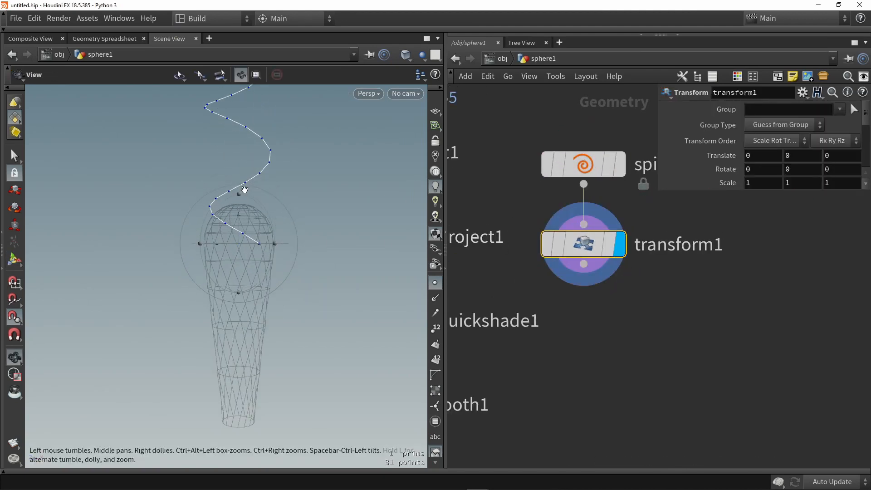
pyautogui.keyDown('alt'); pyautogui.moveTo(243, 190); pyautogui.dragTo(196, 338); pyautogui.keyUp('alt')
pyautogui.press('t')
pyautogui.keyDown('alt'); pyautogui.moveTo(255, 259); pyautogui.dragTo(234, 251); pyautogui.keyUp('alt')
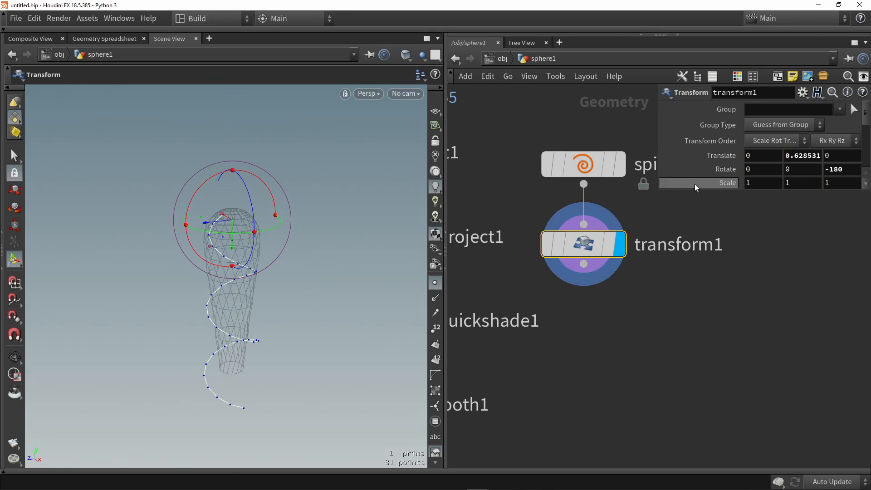
pyautogui.keyDown('alt'); pyautogui.moveTo(245, 250); pyautogui.dragTo(268, 257); pyautogui.keyUp('alt')
pyautogui.keyDown('alt'); pyautogui.moveTo(268, 257); pyautogui.dragTo(256, 200); pyautogui.keyUp('alt')
# - Shorten spiral1 to a height of about 3.53 and set its loops to 2
pyautogui.click(587, 169)
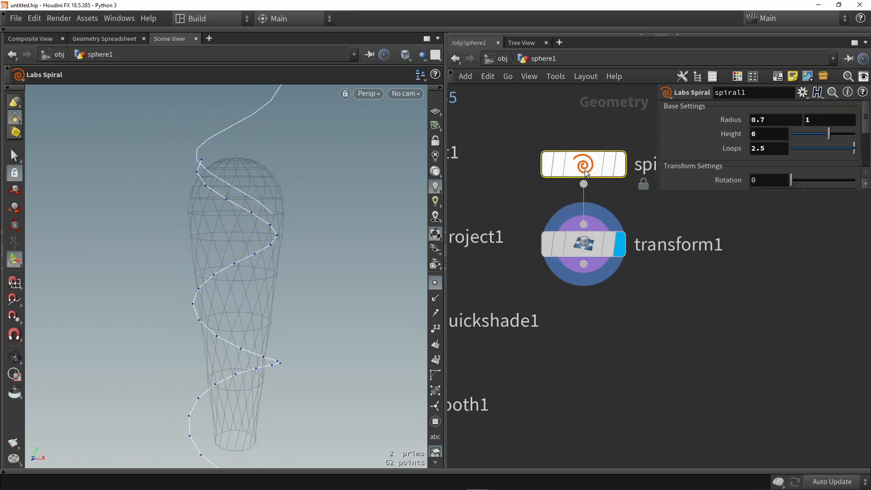
pyautogui.keyDown('alt'); pyautogui.moveTo(305, 252); pyautogui.dragTo(288, 262); pyautogui.keyUp('alt')
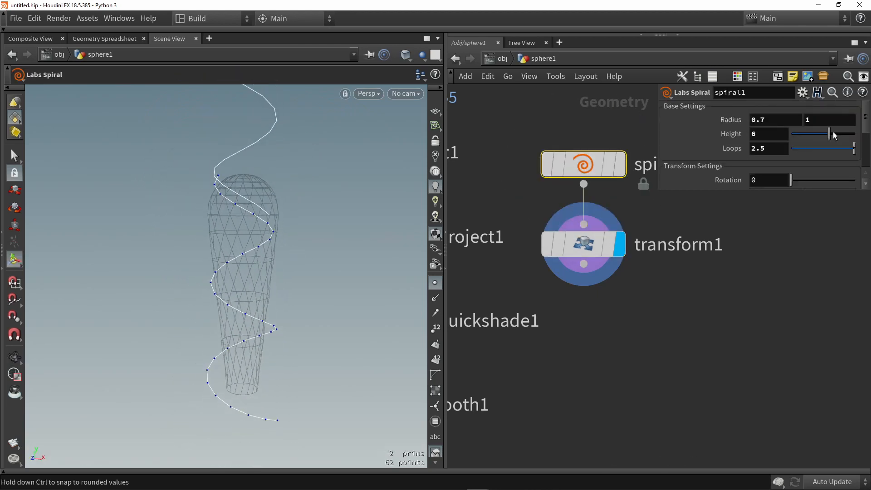
pyautogui.moveTo(832, 136); pyautogui.dragTo(736, 118)
pyautogui.scroll(-2, 736, 153)
pyautogui.write('2')
pyautogui.press('Return')
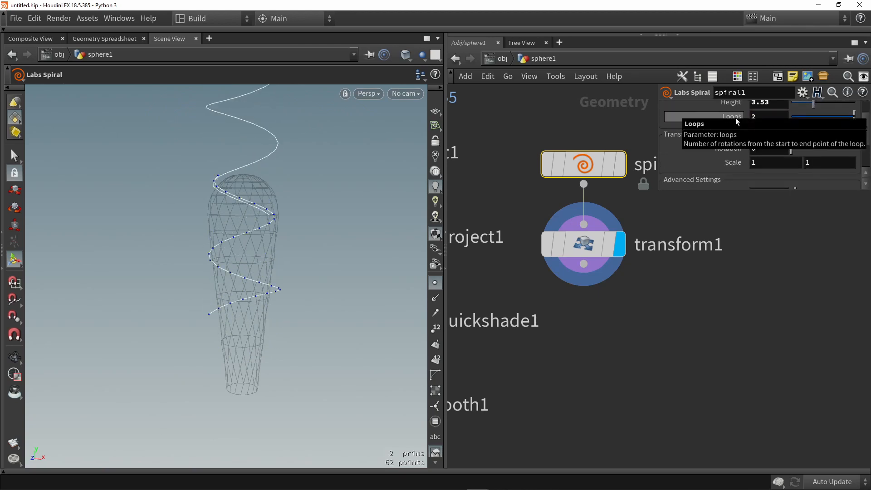
# - Raise the spiral with transform1 to a Y translation of about 0.94
pyautogui.click(706, 338)
pyautogui.click(587, 246)
pyautogui.moveTo(247, 251)
pyautogui.keyDown('alt'); pyautogui.mouseDown()
pyautogui.moveTo(230, 277)
pyautogui.moveTo(261, 247)
pyautogui.mouseUp(); pyautogui.keyUp('alt')
pyautogui.press('Return')
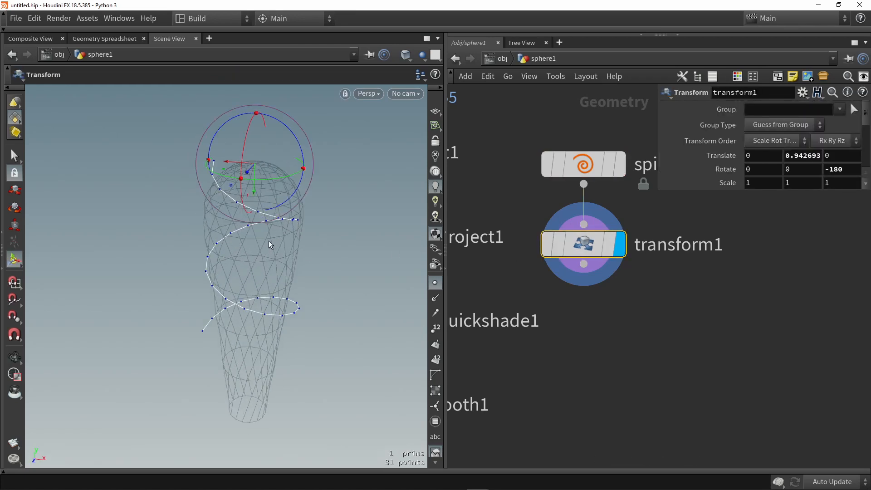
# - Select the spiral's uppermost end point, add an Edit node to move it, and align the move handle to the object
pyautogui.press('s')
pyautogui.moveTo(186, 140); pyautogui.dragTo(251, 167)
pyautogui.press('t')
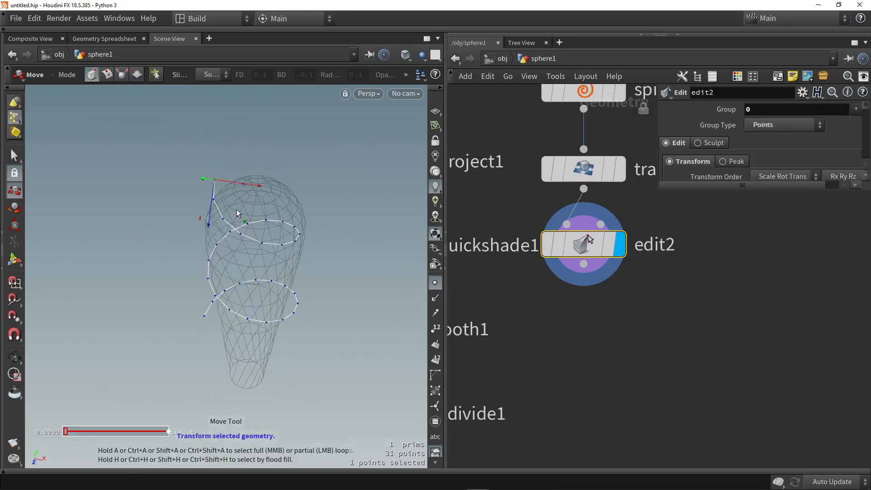
pyautogui.keyDown('alt'); pyautogui.moveTo(246, 210); pyautogui.dragTo(254, 148); pyautogui.keyUp('alt')
pyautogui.scroll(4, 255, 148)
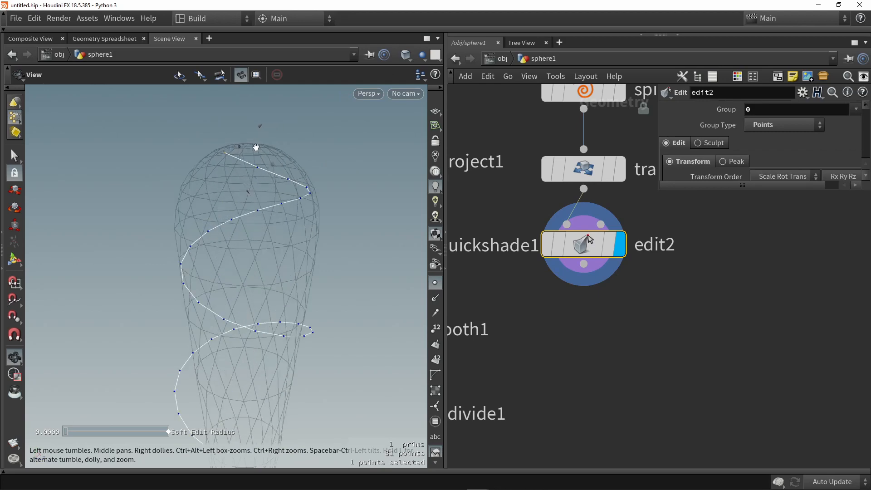
pyautogui.moveTo(276, 175); pyautogui.dragTo(253, 170)
pyautogui.press('t')
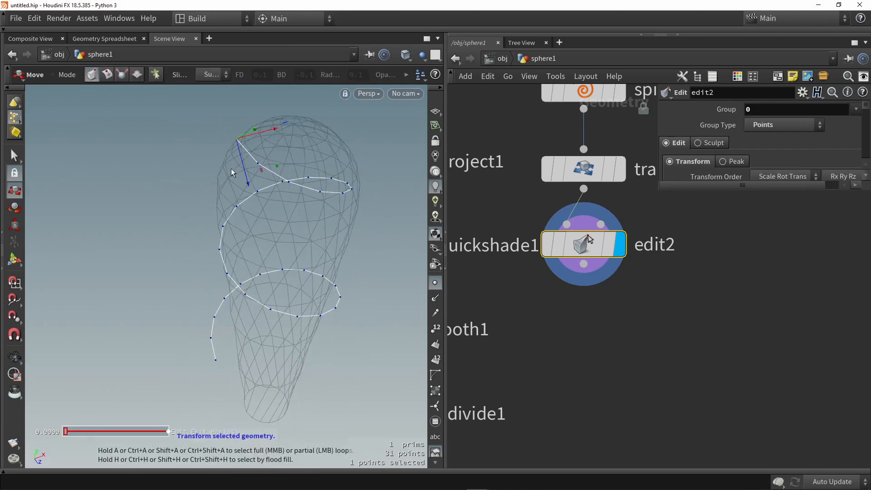
pyautogui.press('m')
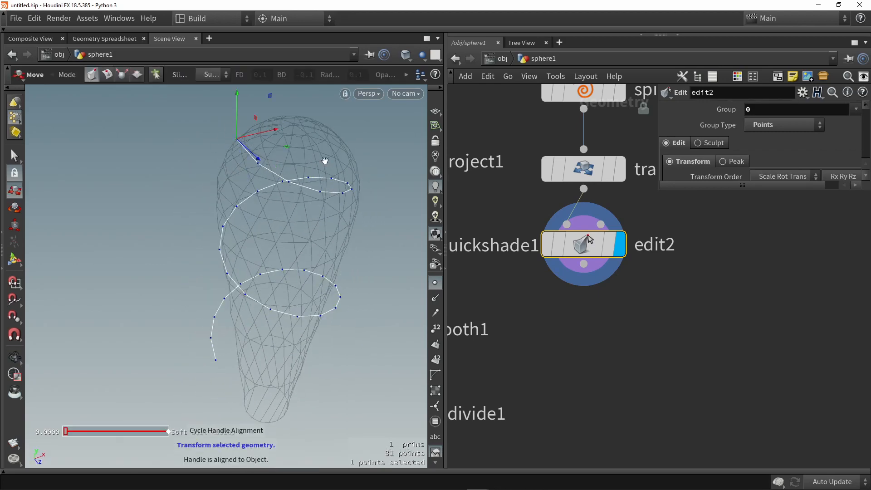
# - Move the spiral's uppermost end point to the centre of the bullet's rounded tip, using a soft edit radius of about 3.25
pyautogui.keyDown('alt'); pyautogui.moveTo(324, 162); pyautogui.dragTo(299, 191); pyautogui.keyUp('alt')
pyautogui.press('t')
pyautogui.scroll(20, 299, 187)
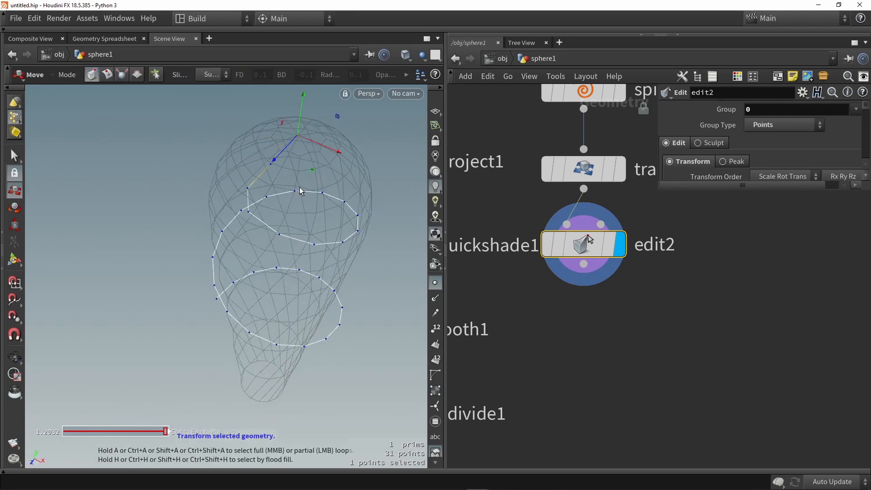
pyautogui.scroll(-7, 299, 187)
pyautogui.keyDown('alt'); pyautogui.moveTo(300, 187); pyautogui.dragTo(231, 182); pyautogui.keyUp('alt')
pyautogui.keyDown('alt'); pyautogui.moveTo(269, 325); pyautogui.dragTo(257, 243); pyautogui.keyUp('alt')
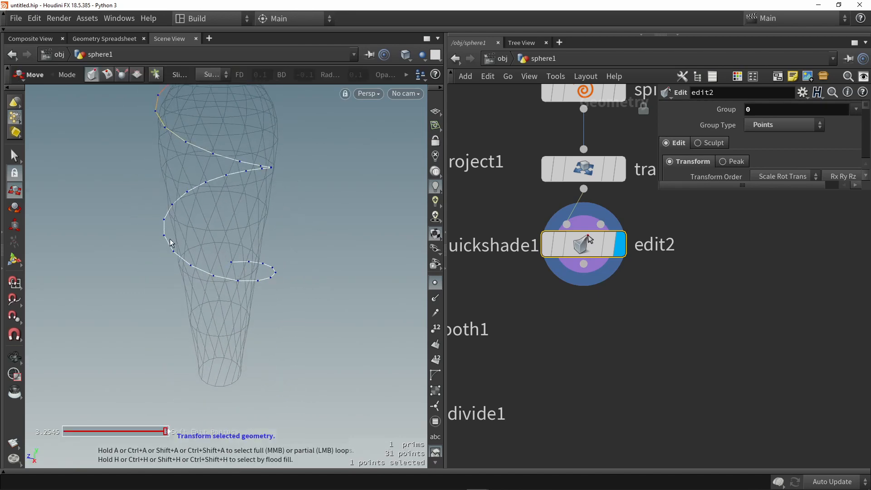
# - Pull the spiral's lowest end point down below the bullet's narrow end, using a soft edit radius of about 4.85
pyautogui.click(231, 261)
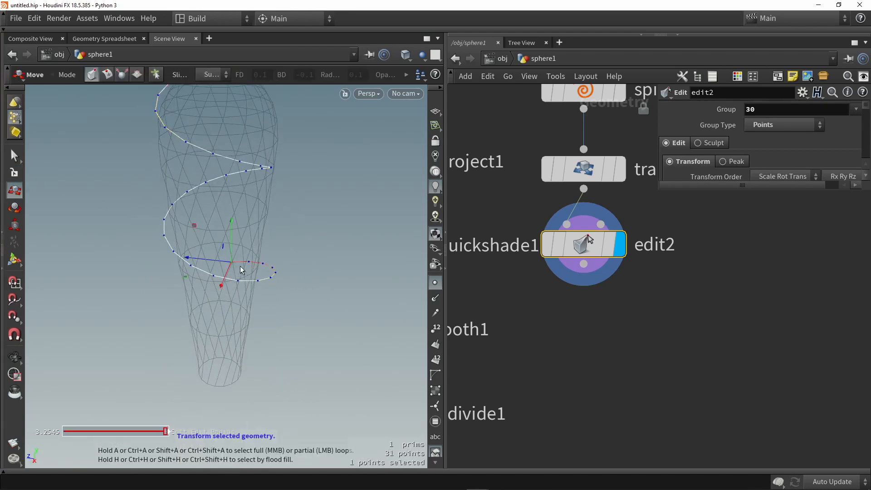
pyautogui.moveTo(233, 252)
pyautogui.keyDown('alt'); pyautogui.mouseDown()
pyautogui.moveTo(241, 254)
pyautogui.moveTo(230, 259)
pyautogui.mouseUp(); pyautogui.keyUp('alt')
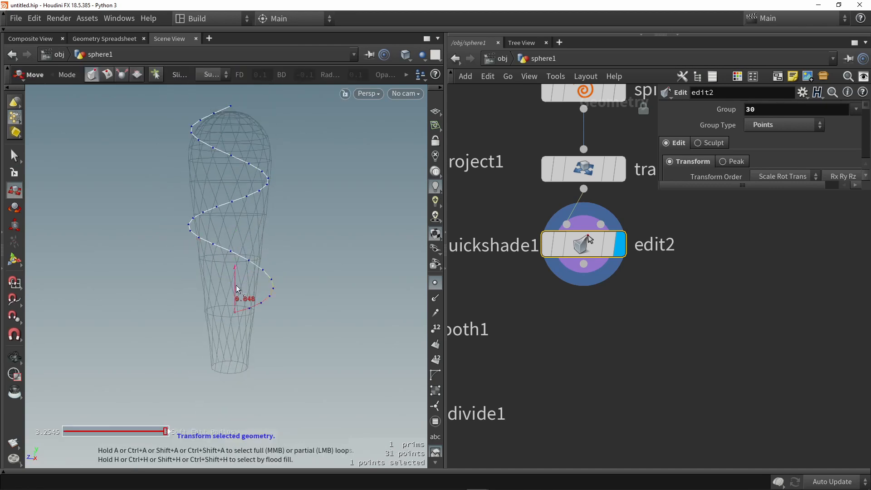
pyautogui.keyDown('alt'); pyautogui.moveTo(239, 401); pyautogui.dragTo(249, 279); pyautogui.keyUp('alt')
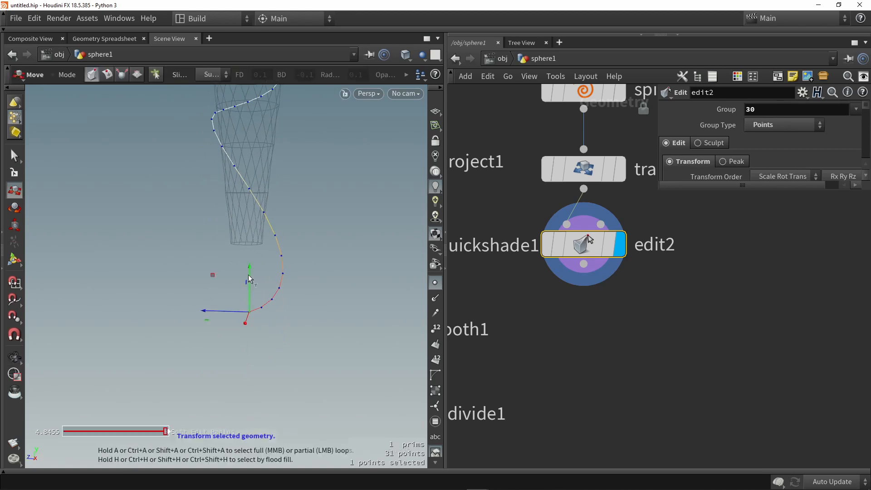
pyautogui.moveTo(248, 332); pyautogui.dragTo(279, 212)
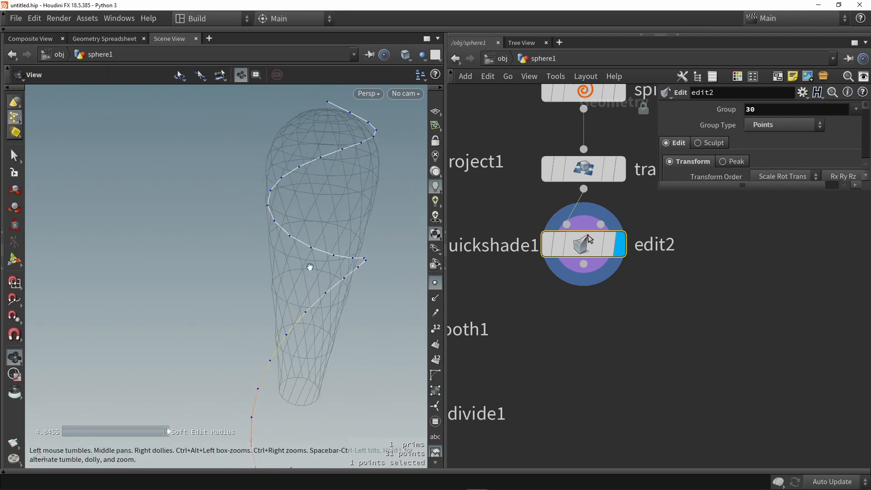
pyautogui.keyDown('alt'); pyautogui.moveTo(309, 266); pyautogui.dragTo(271, 236, button='right'); pyautogui.keyUp('alt')
# - Try to scale all of the spiral's points together, and undo the change
pyautogui.moveTo(370, 406); pyautogui.dragTo(230, 146)
pyautogui.keyDown('alt'); pyautogui.moveTo(230, 146); pyautogui.dragTo(297, 220); pyautogui.keyUp('alt')
pyautogui.press('e')
pyautogui.hotkey('ctrl', 'z')
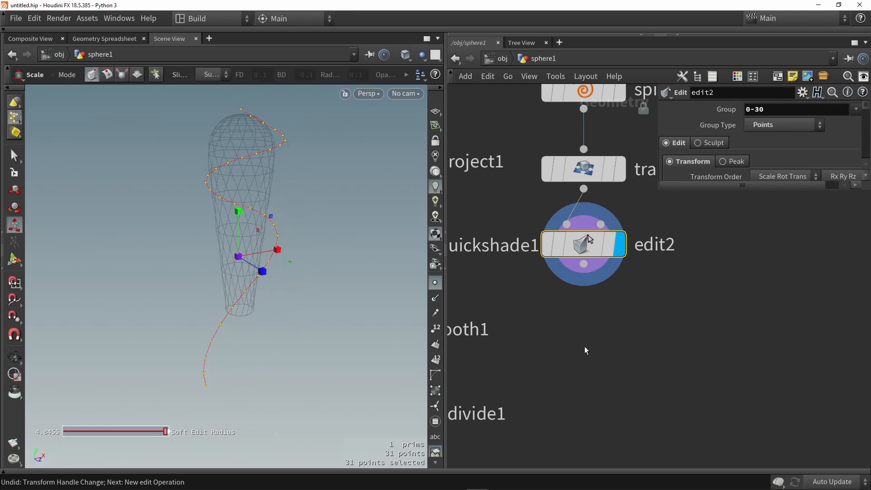
# - Add a Sweep node below edit2, feed the edited spiral into its first input, and display it
pyautogui.moveTo(577, 320); pyautogui.dragTo(567, 240, button='middle')
pyautogui.press('Tab')
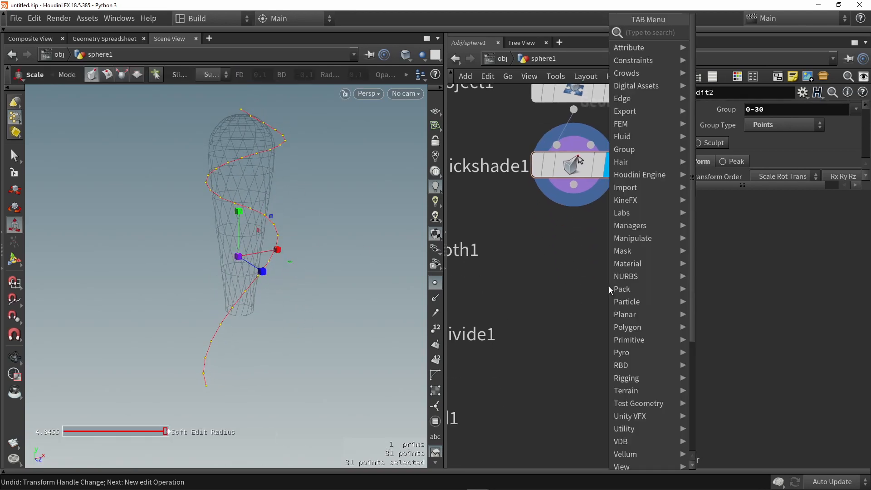
pyautogui.write('swe')
pyautogui.press('Return')
pyautogui.click(610, 286)
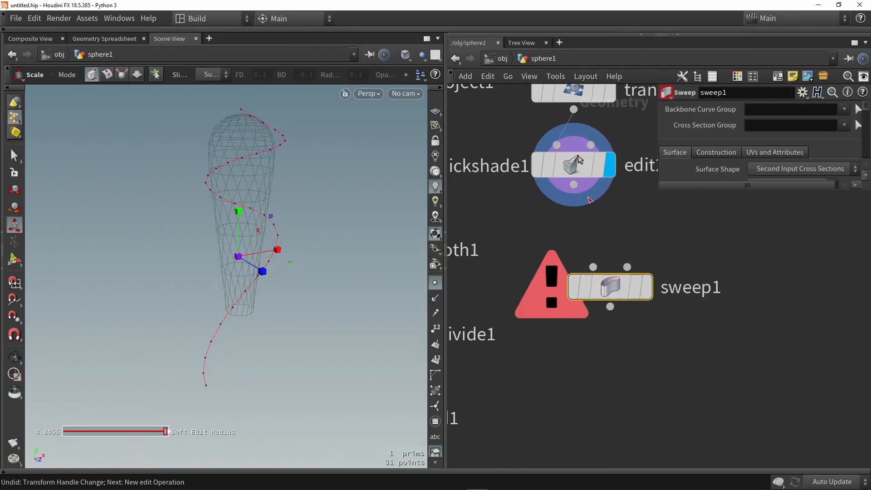
pyautogui.click(646, 287)
pyautogui.moveTo(609, 290); pyautogui.dragTo(573, 280)
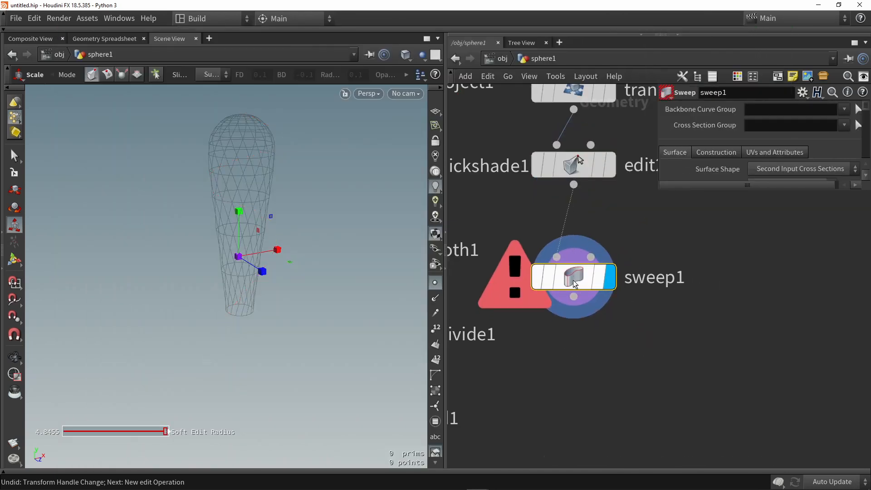
# - Set sweep1's surface shape to Ribbon with 1 column
pyautogui.moveTo(654, 192); pyautogui.dragTo(648, 293)
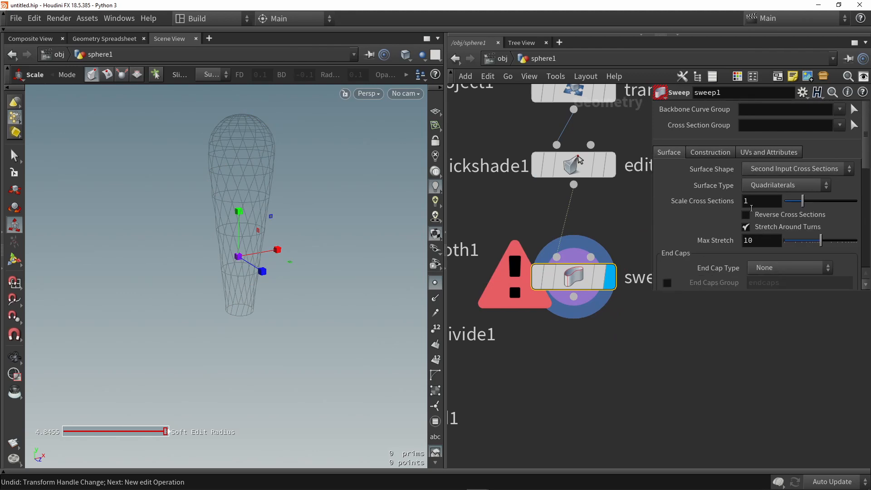
pyautogui.click(763, 177)
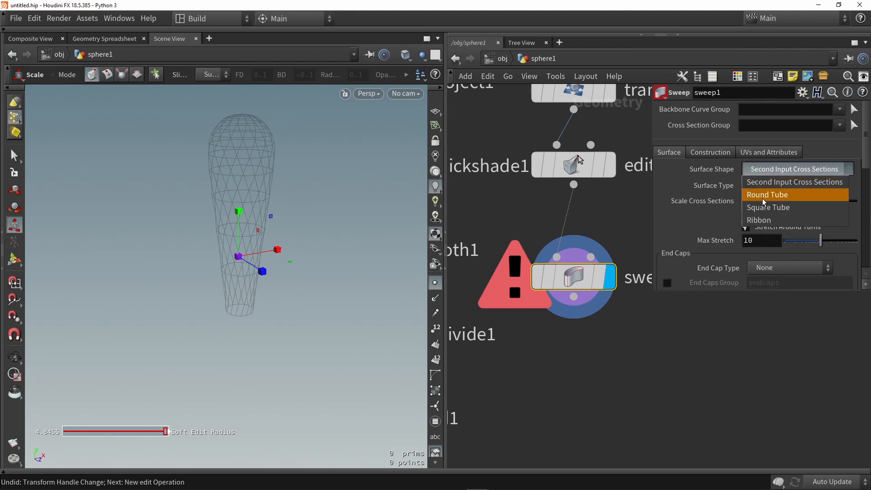
pyautogui.click(760, 219)
pyautogui.press('Escape')
pyautogui.moveTo(273, 203); pyautogui.dragTo(301, 217)
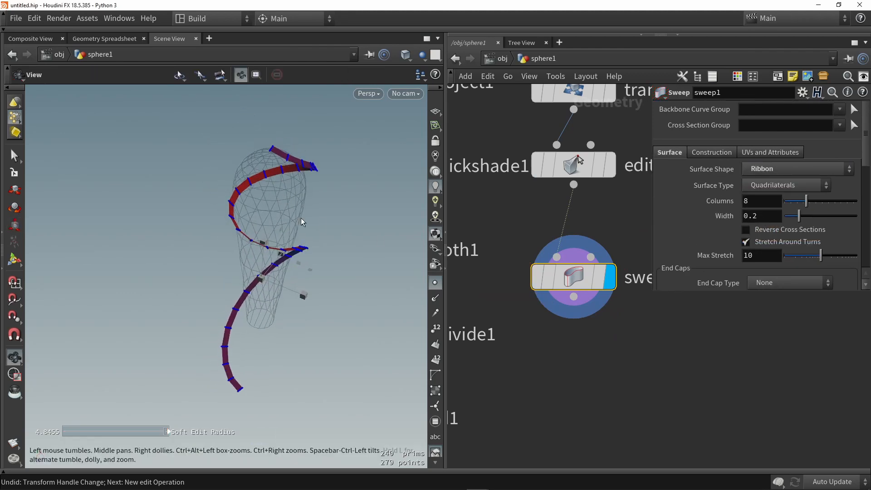
pyautogui.keyDown('alt'); pyautogui.moveTo(220, 137); pyautogui.dragTo(255, 203); pyautogui.keyUp('alt')
pyautogui.keyDown('alt'); pyautogui.moveTo(274, 208); pyautogui.dragTo(263, 267, button='right'); pyautogui.keyUp('alt')
pyautogui.keyDown('alt'); pyautogui.moveTo(263, 268); pyautogui.dragTo(287, 263); pyautogui.keyUp('alt')
pyautogui.press('e')
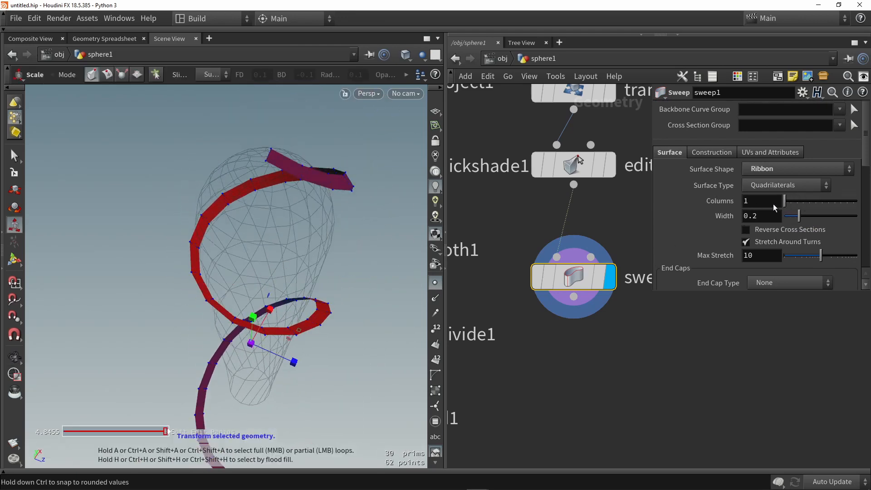
# - Try a ribbon width of 1 on sweep1, and return it to 0.2
pyautogui.press('Escape')
pyautogui.moveTo(301, 173); pyautogui.dragTo(313, 150)
pyautogui.press('e')
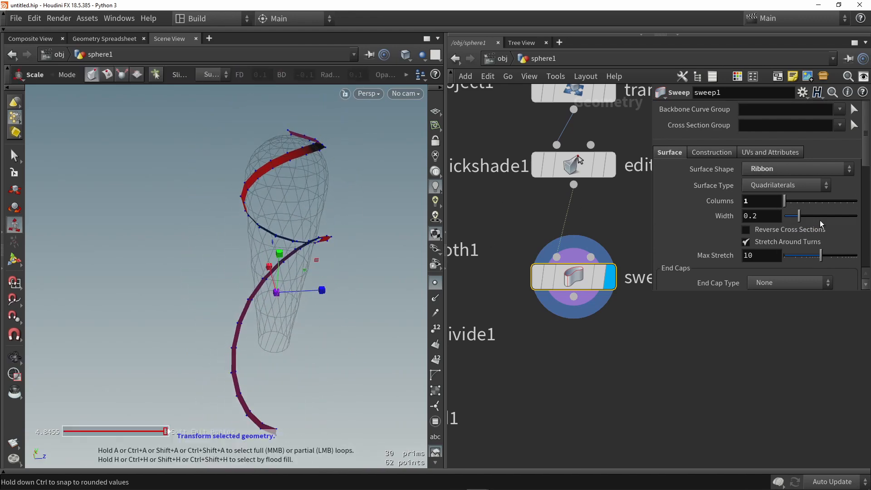
pyautogui.moveTo(821, 223); pyautogui.dragTo(860, 217)
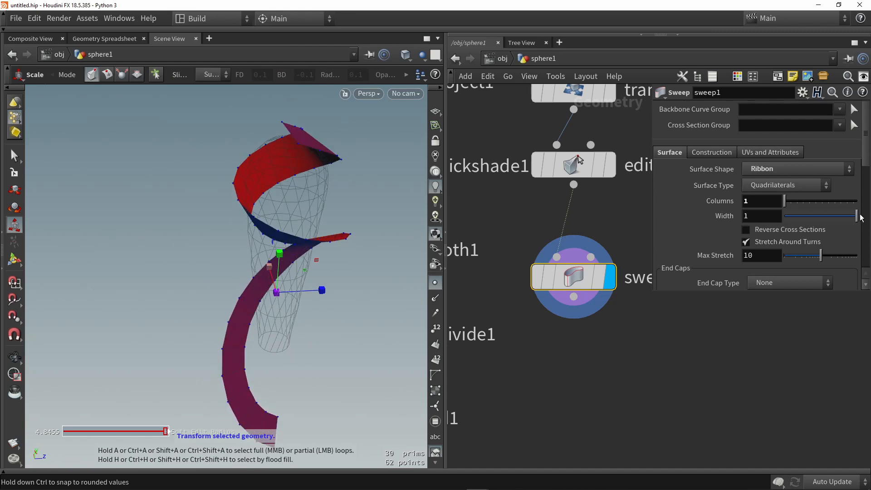
pyautogui.scroll(-3, 803, 202)
pyautogui.write('0.2')
pyautogui.press('Return')
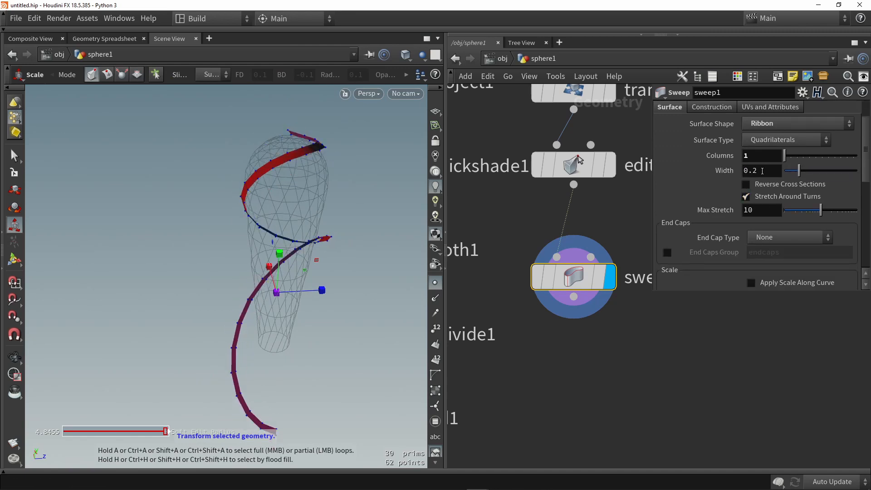
# - Apply scale along the curve on sweep1, with a ramp peaking near the middle and dropping to 0 at both ends
pyautogui.scroll(-1, 769, 184)
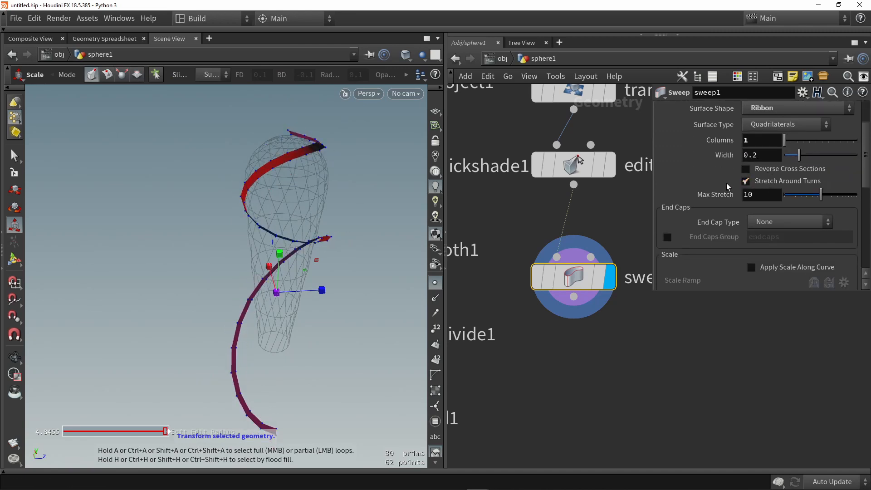
pyautogui.scroll(-5, 726, 183)
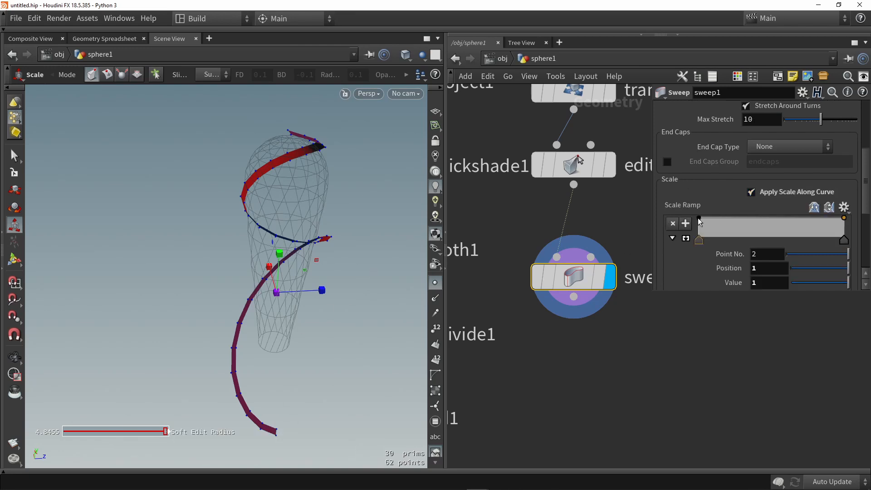
pyautogui.moveTo(700, 220); pyautogui.dragTo(781, 219)
pyautogui.moveTo(850, 221); pyautogui.dragTo(849, 240)
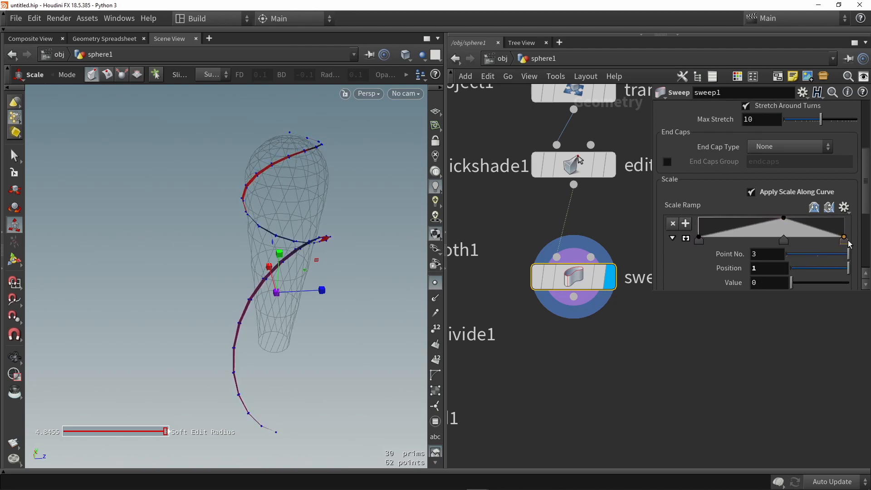
pyautogui.keyDown('alt'); pyautogui.moveTo(373, 257); pyautogui.dragTo(408, 249); pyautogui.keyUp('alt')
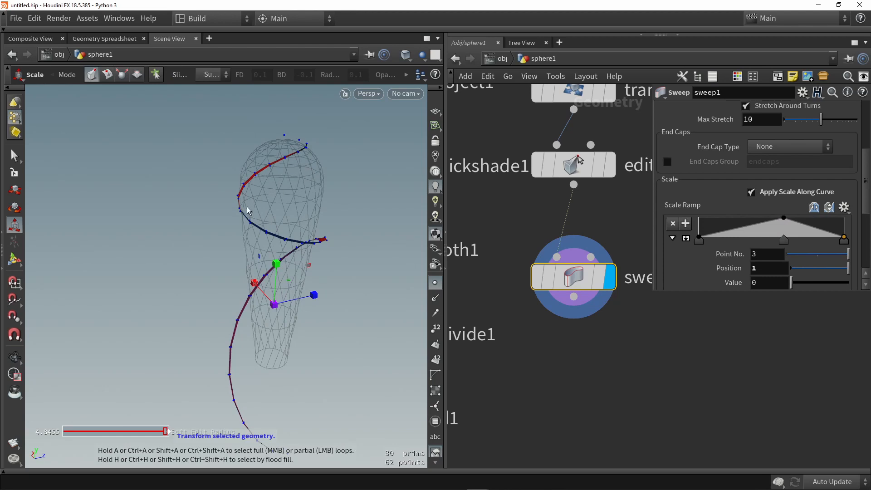
pyautogui.moveTo(246, 343)
pyautogui.keyDown('alt'); pyautogui.mouseDown()
pyautogui.moveTo(266, 363)
pyautogui.moveTo(263, 338)
pyautogui.mouseUp(); pyautogui.keyUp('alt')
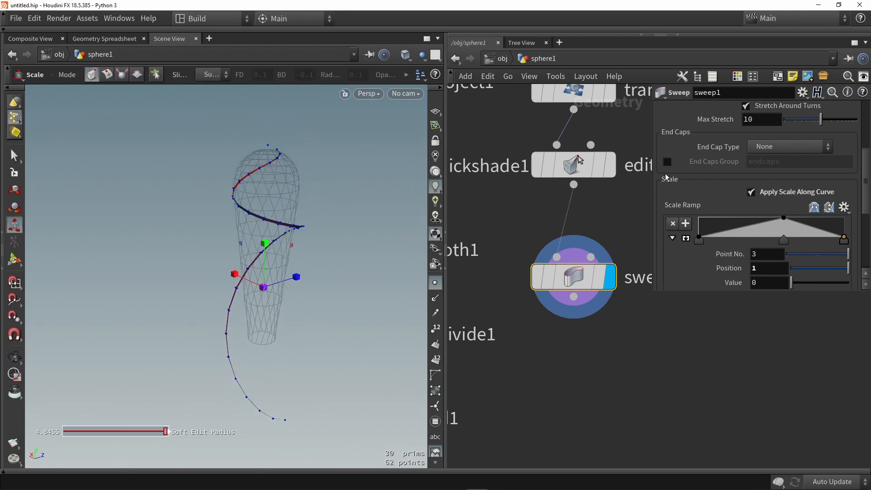
# - Widen the ribbon to 0.767
pyautogui.scroll(3, 754, 156)
pyautogui.scroll(1, 754, 156)
pyautogui.moveTo(807, 160); pyautogui.dragTo(840, 160)
pyautogui.keyDown('alt'); pyautogui.moveTo(312, 155); pyautogui.dragTo(362, 171); pyautogui.keyUp('alt')
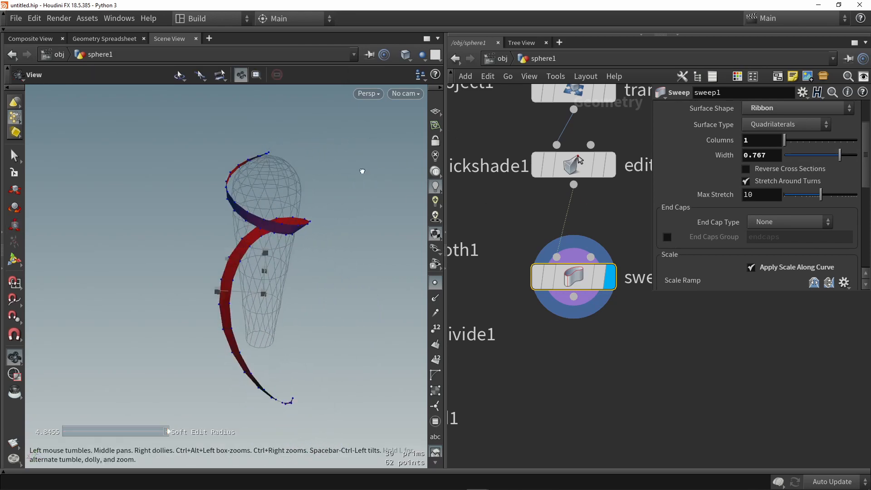
pyautogui.press('e')
# - Enable roll or twist on sweep1 and set the roll to 70
pyautogui.scroll(-10, 665, 189)
pyautogui.scroll(-3, 681, 183)
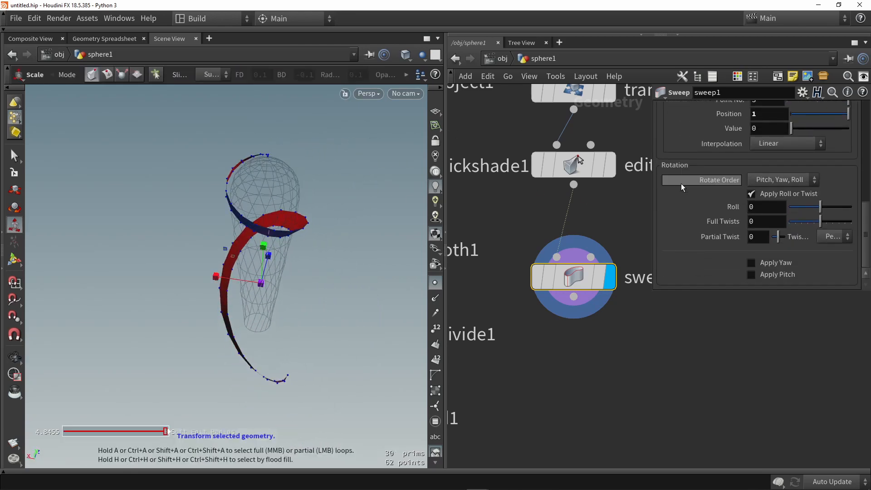
pyautogui.moveTo(828, 205)
pyautogui.mouseDown()
pyautogui.moveTo(815, 208)
pyautogui.moveTo(844, 210)
pyautogui.moveTo(833, 215)
pyautogui.mouseUp()
pyautogui.moveTo(284, 213)
pyautogui.keyDown('alt'); pyautogui.mouseDown()
pyautogui.moveTo(417, 195)
pyautogui.moveTo(278, 204)
pyautogui.mouseUp(); pyautogui.keyUp('alt')
pyautogui.press('e')
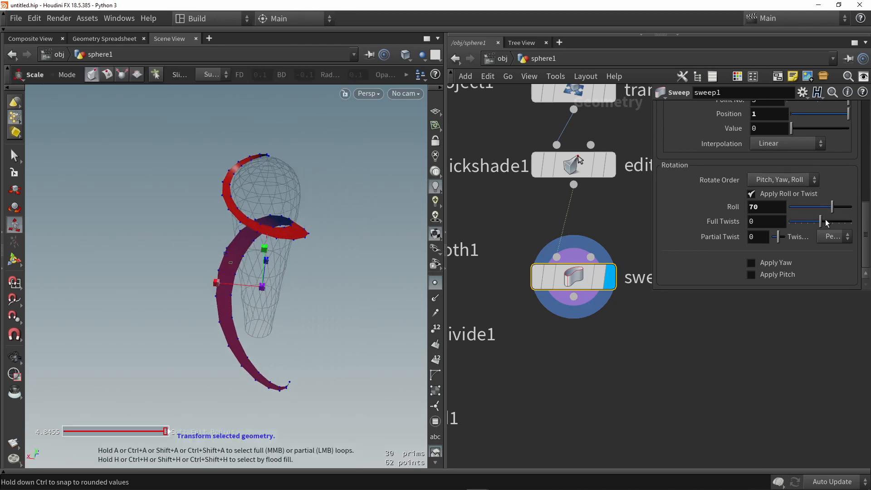
# - Set sweep1's partial twist to -103, keeping its full twists at 0
pyautogui.moveTo(820, 222); pyautogui.dragTo(775, 242)
pyautogui.keyDown('ctrl'); pyautogui.middleClick(767, 227); pyautogui.keyUp('ctrl')
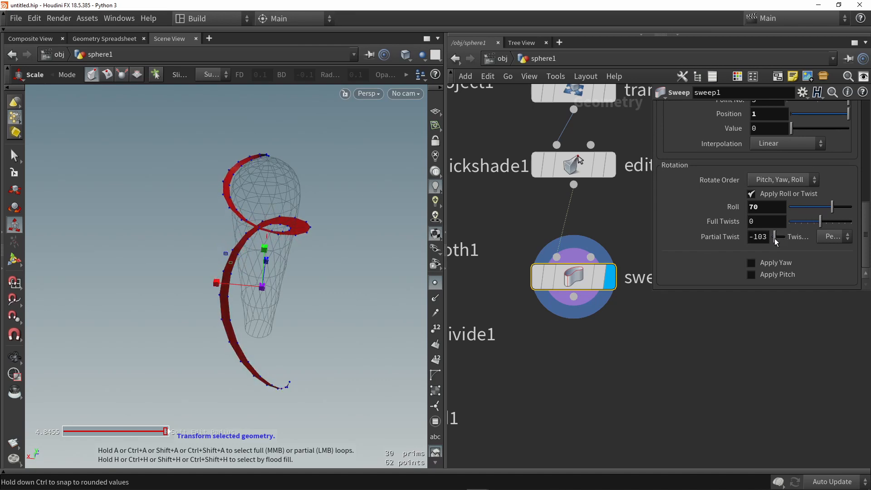
pyautogui.moveTo(324, 191)
pyautogui.keyDown('alt'); pyautogui.mouseDown()
pyautogui.moveTo(317, 292)
pyautogui.moveTo(274, 261)
pyautogui.moveTo(328, 178)
pyautogui.mouseUp(); pyautogui.keyUp('alt')
# - Turn on Compute UVs for sweep1
pyautogui.scroll(-2, 328, 178)
pyautogui.scroll(-5, 548, 273)
pyautogui.click(569, 303)
pyautogui.scroll(2, 570, 303)
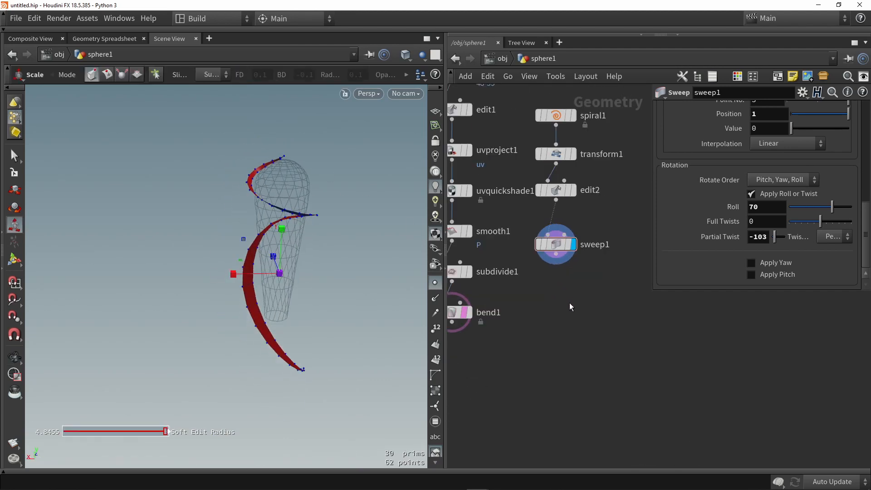
pyautogui.click(556, 245)
pyautogui.scroll(2, 556, 245)
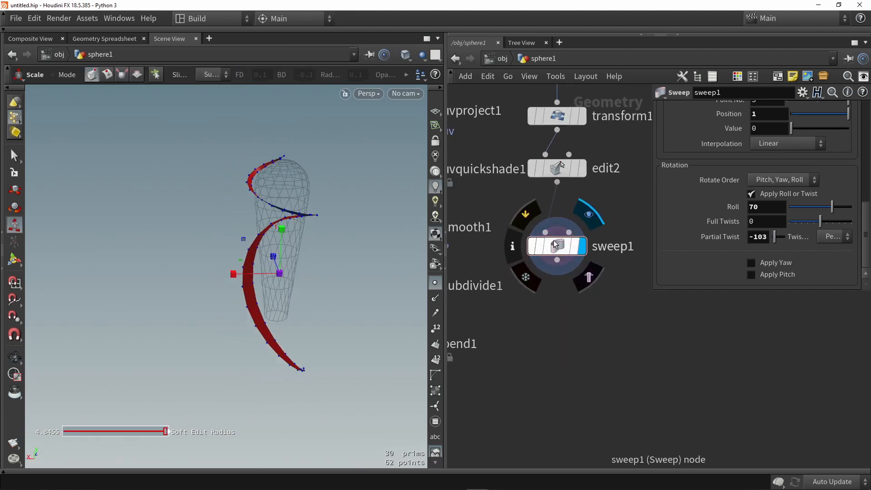
pyautogui.scroll(5, 704, 235)
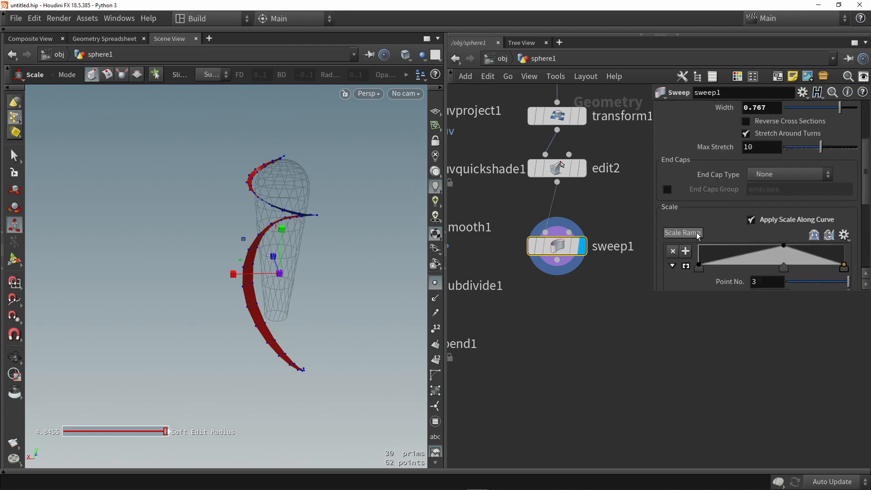
pyautogui.scroll(1, 703, 234)
pyautogui.click(750, 153)
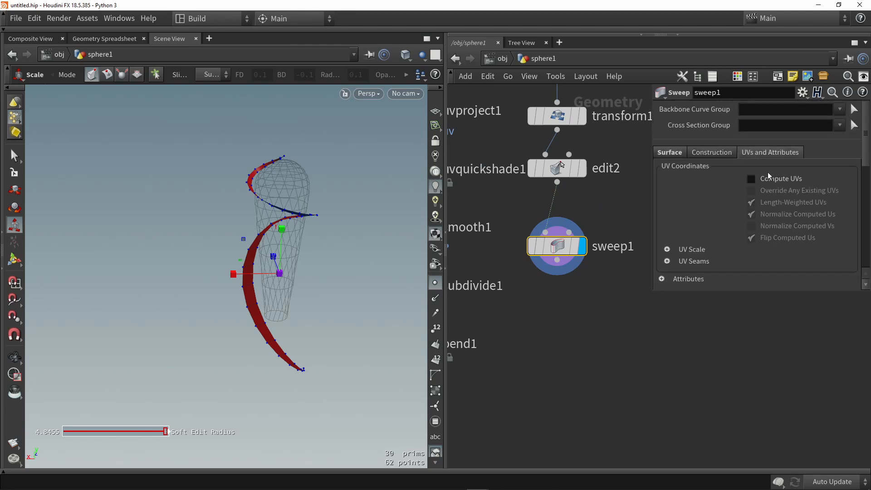
pyautogui.click(777, 180)
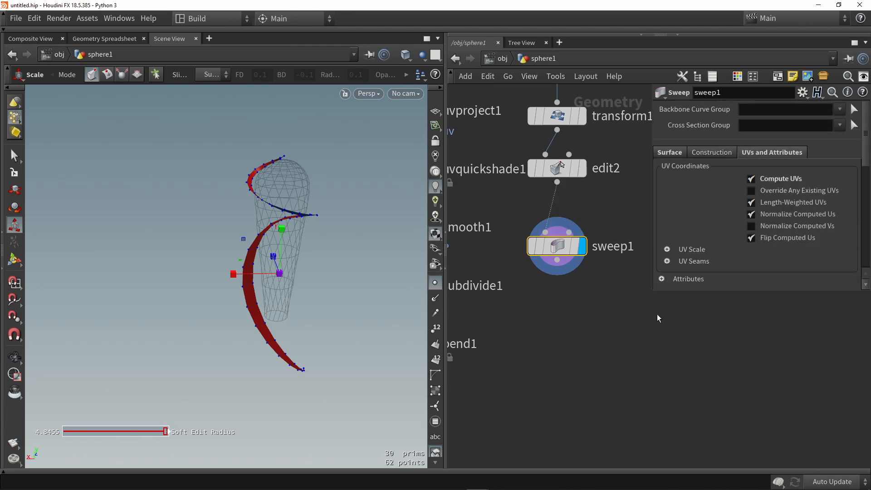
# - Switch the viewport to the UV view and examine the ribbon's UV layout along its full length
pyautogui.hotkey('space', '5')
pyautogui.scroll(-3, 210, 226)
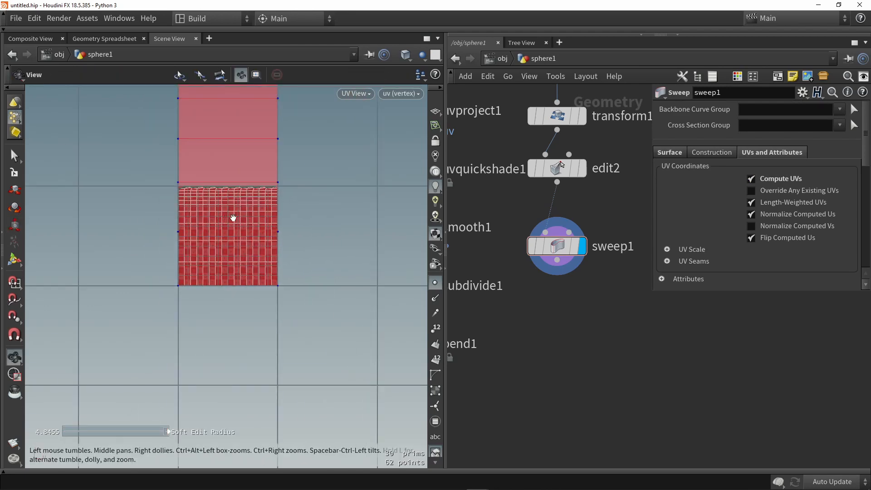
pyautogui.moveTo(297, 177); pyautogui.dragTo(305, 346, button='middle')
pyautogui.scroll(-2, 305, 346)
pyautogui.scroll(-10, 317, 320)
pyautogui.scroll(12, 323, 315)
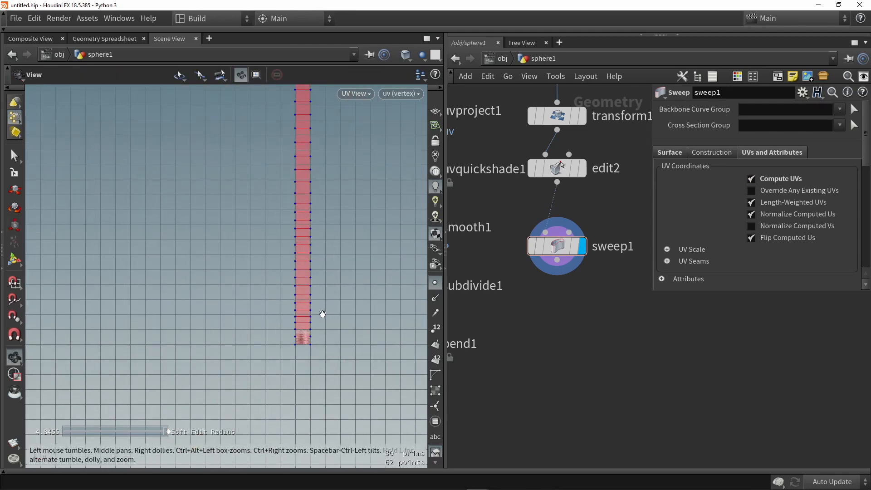
# - Add a UV Transform node after sweep1, display it, and show its handle in the UV view
pyautogui.moveTo(570, 319); pyautogui.dragTo(551, 296, button='middle')
pyautogui.press('Tab')
pyautogui.write('uv tr')
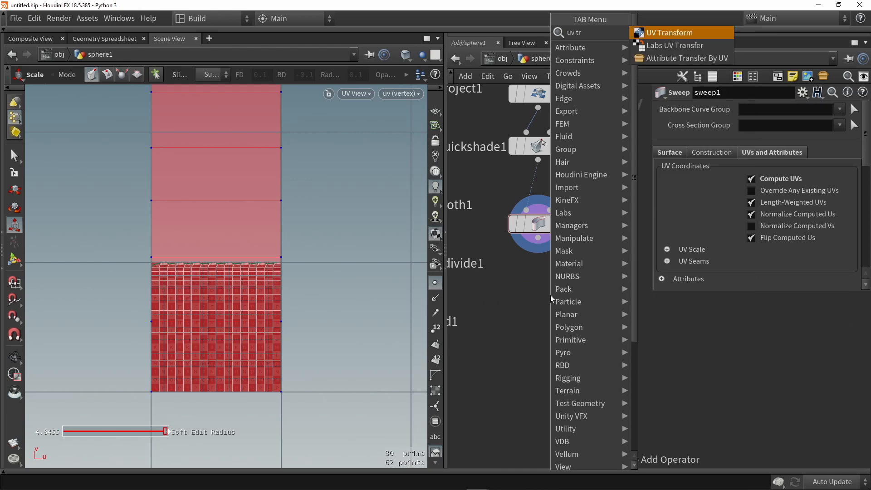
pyautogui.press('Down')
pyautogui.press('Up')
pyautogui.press('Return')
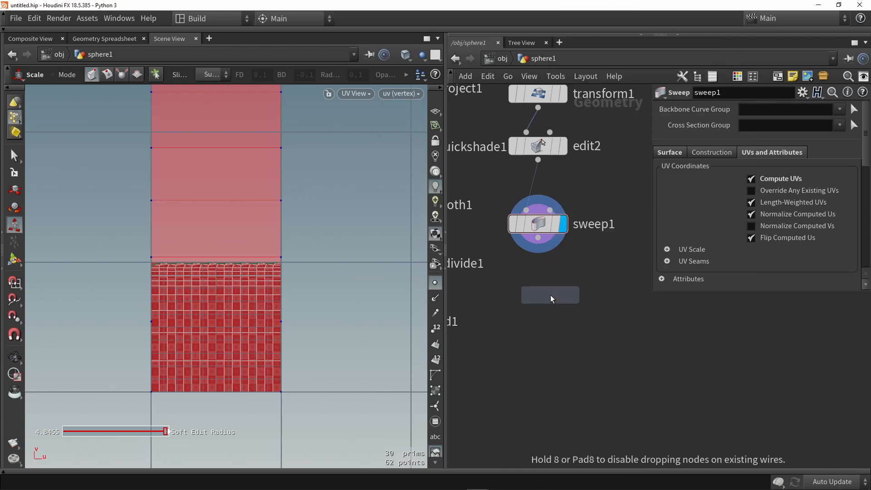
pyautogui.click(551, 294)
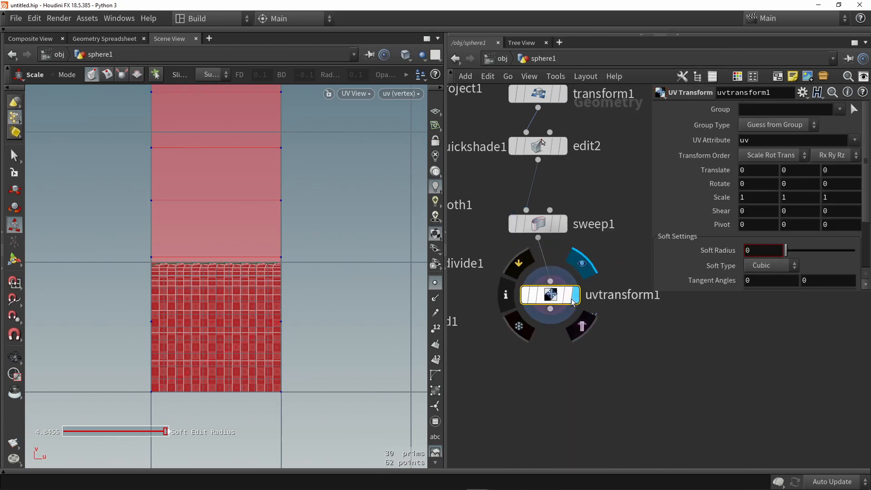
pyautogui.click(18, 257)
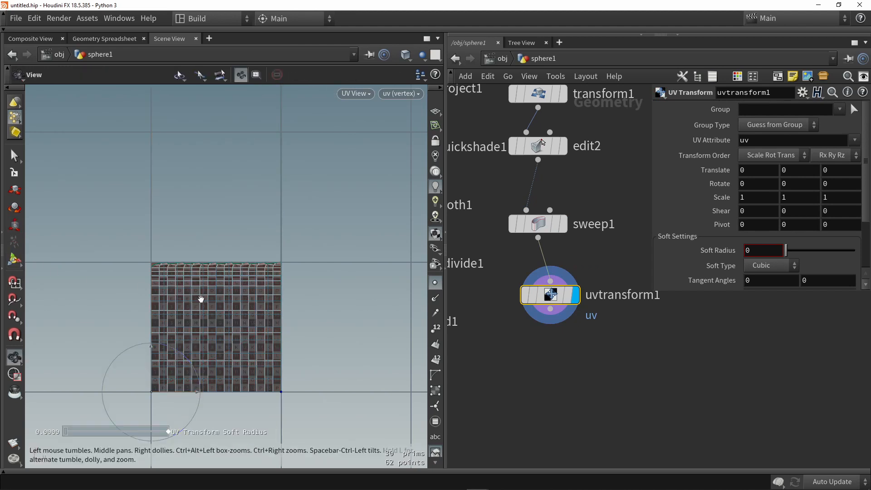
# - Rotate the ribbon's UVs by -90 around Z and translate them 1 in Y with uvtransform1, aligning the strip to the first tile
pyautogui.scroll(-2, 201, 300)
pyautogui.moveTo(176, 330); pyautogui.dragTo(249, 406)
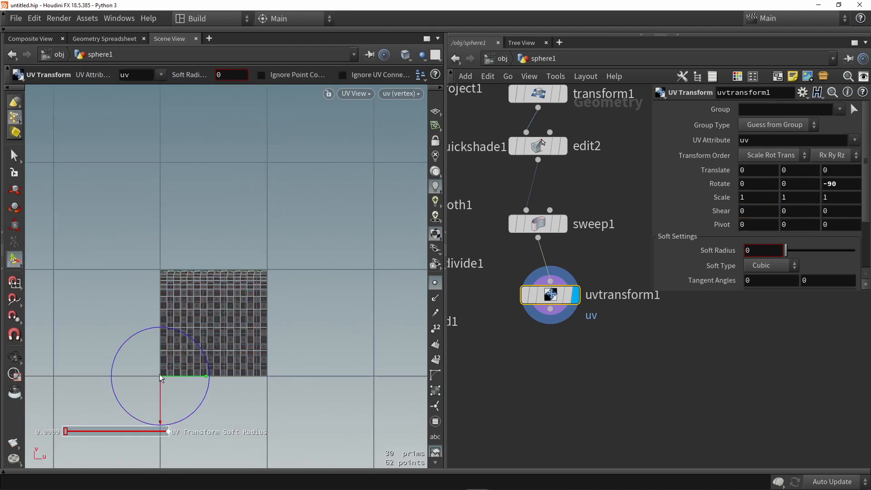
pyautogui.moveTo(159, 397); pyautogui.dragTo(159, 390)
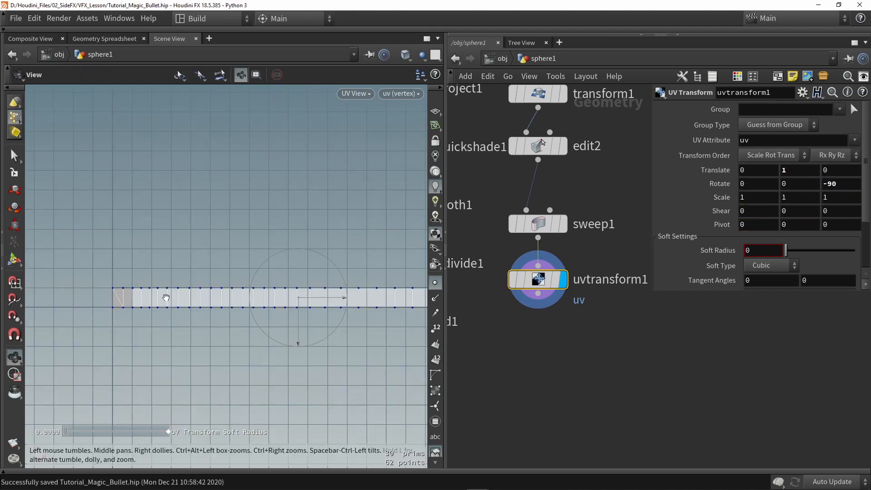
pyautogui.moveTo(87, 308)
pyautogui.keyDown('alt'); pyautogui.mouseDown(button='middle')
pyautogui.moveTo(54, 311)
pyautogui.moveTo(101, 311)
pyautogui.mouseUp(button='middle'); pyautogui.keyUp('alt')
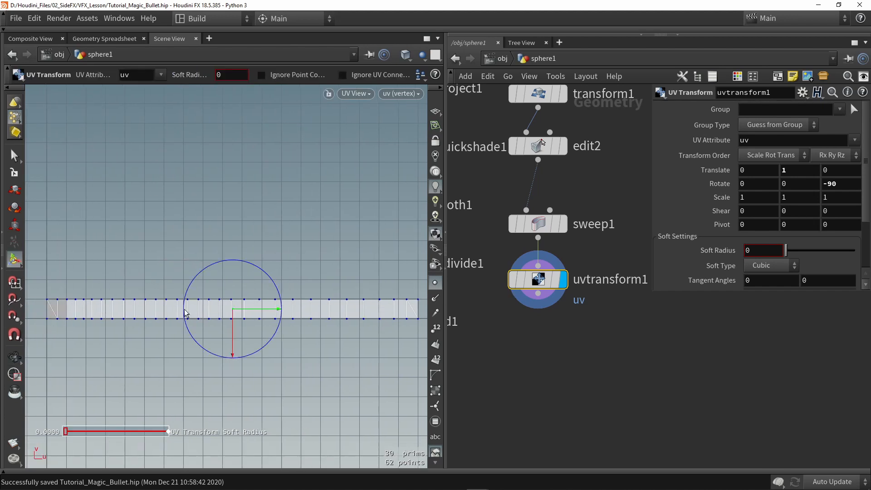
pyautogui.keyDown('alt'); pyautogui.moveTo(143, 359); pyautogui.dragTo(251, 370, button='middle'); pyautogui.keyUp('alt')
pyautogui.keyDown('alt'); pyautogui.moveTo(166, 327); pyautogui.dragTo(136, 288, button='right'); pyautogui.keyUp('alt')
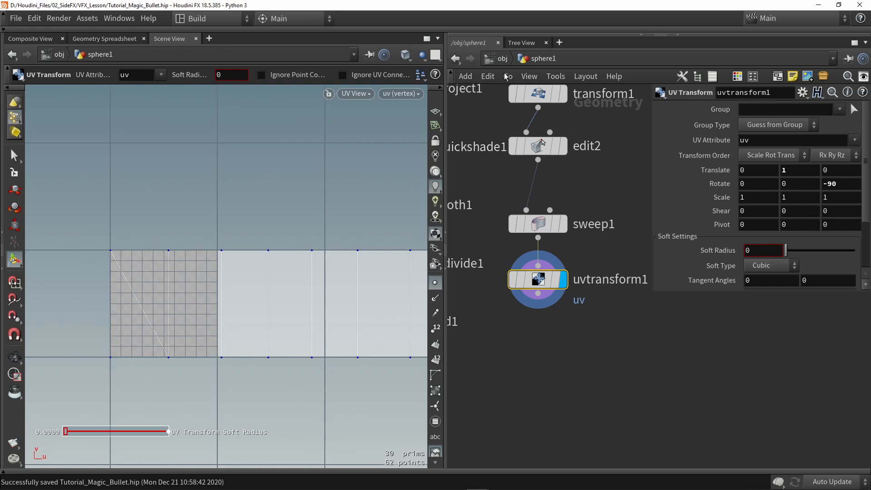
# - Return the viewport from the UV view to the perspective view of the ribbon
pyautogui.click(503, 59)
pyautogui.doubleClick(524, 302)
pyautogui.hotkey('space', '1')
pyautogui.keyDown('alt'); pyautogui.moveTo(208, 181); pyautogui.dragTo(236, 240); pyautogui.keyUp('alt')
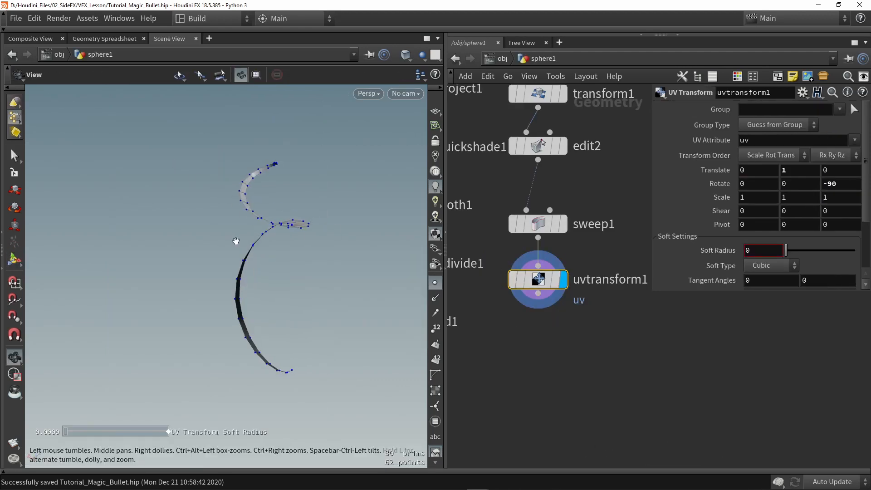
# - Add a Merge node combining bend1 and uvtransform1, and display it
pyautogui.scroll(-1, 551, 341)
pyautogui.moveTo(552, 340); pyautogui.dragTo(564, 312, button='middle')
pyautogui.scroll(-2, 563, 307)
pyautogui.moveTo(559, 272); pyautogui.dragTo(559, 297)
pyautogui.moveTo(593, 346); pyautogui.dragTo(469, 279)
pyautogui.moveTo(469, 311); pyautogui.dragTo(516, 344)
pyautogui.press('Escape')
# - Turn off the point display in the viewport and inspect the merged bullet and ribbon
pyautogui.keyDown('alt'); pyautogui.moveTo(253, 265); pyautogui.dragTo(335, 269); pyautogui.keyUp('alt')
pyautogui.click(435, 282)
pyautogui.keyDown('alt'); pyautogui.moveTo(350, 222); pyautogui.dragTo(263, 245); pyautogui.keyUp('alt')
pyautogui.moveTo(478, 304); pyautogui.dragTo(506, 279, button='middle')
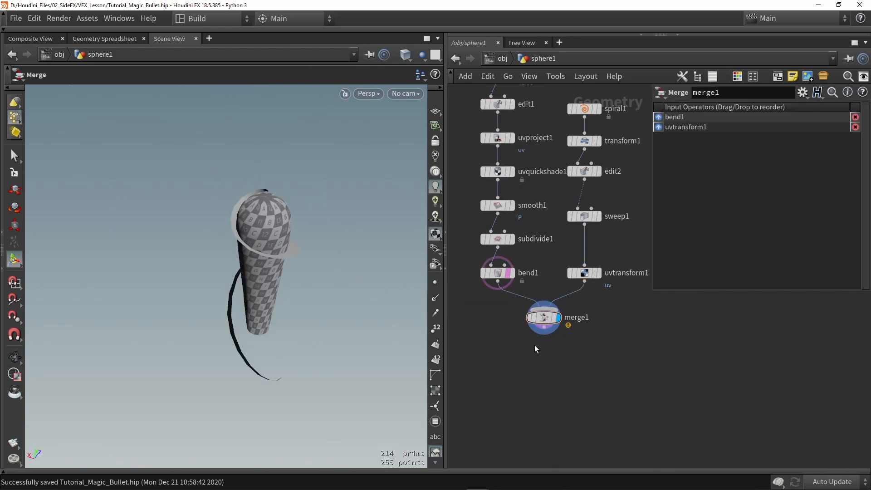
# - Delete the uvquickshade1 node from the bullet's chain
pyautogui.click(498, 171)
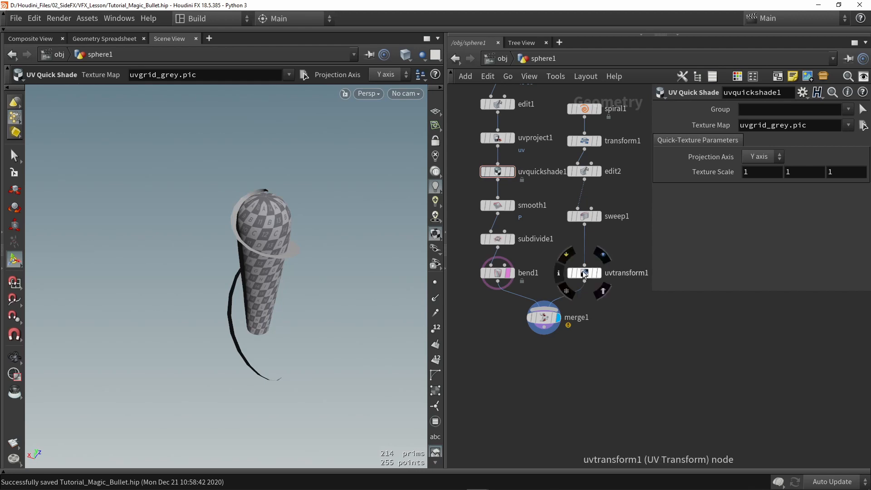
pyautogui.moveTo(584, 276)
pyautogui.mouseDown()
pyautogui.moveTo(585, 260)
pyautogui.moveTo(583, 273)
pyautogui.mouseUp()
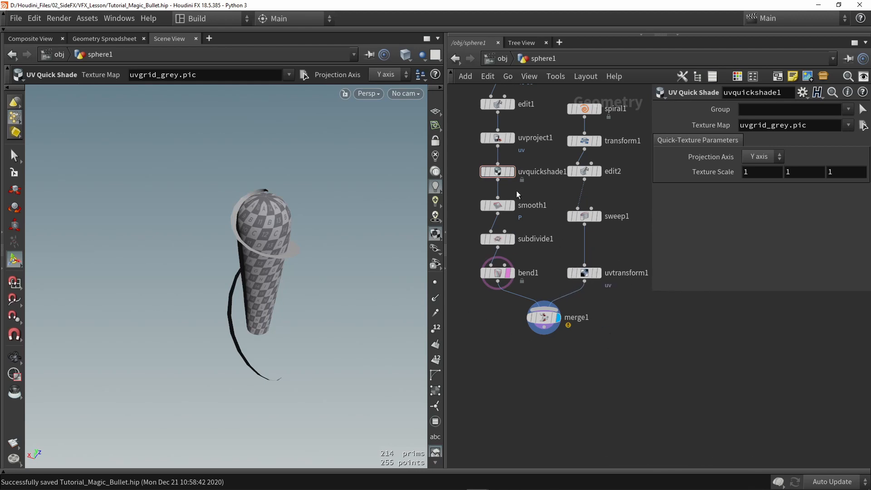
pyautogui.click(497, 173)
pyautogui.press('Delete')
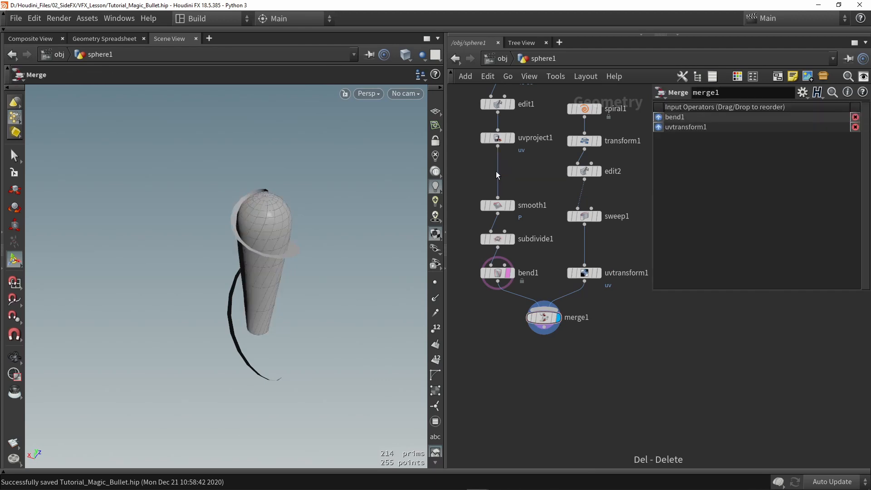
# - Add a Transform node after merge1, connect it, and display it
pyautogui.moveTo(544, 327)
pyautogui.moveTo(538, 390); pyautogui.dragTo(519, 340, button='middle')
pyautogui.press('Tab')
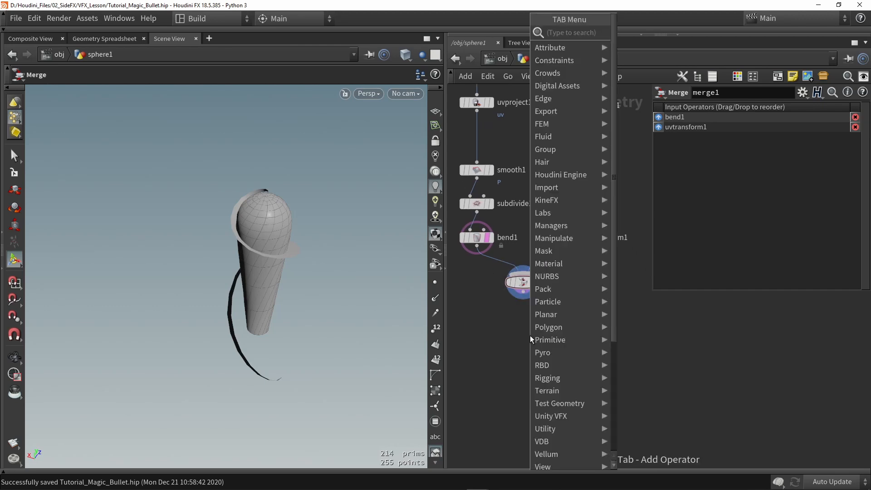
pyautogui.write('tra')
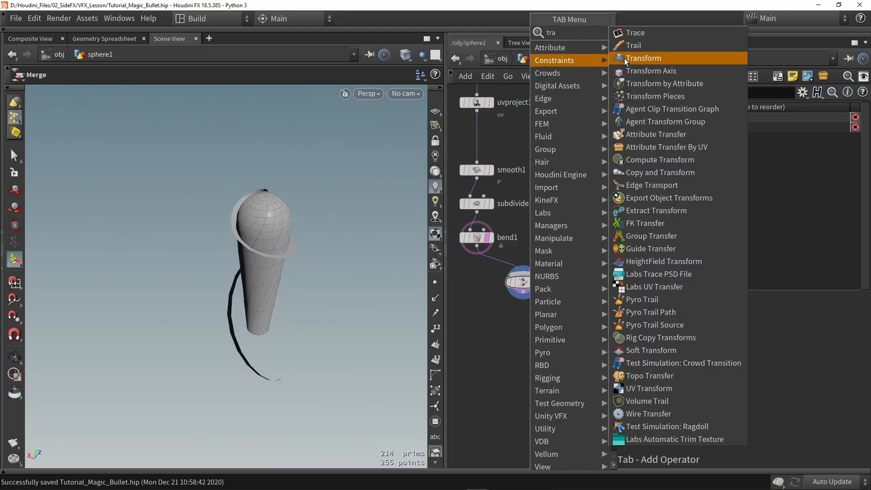
pyautogui.click(643, 58)
pyautogui.click(527, 301)
pyautogui.scroll(3, 527, 300)
pyautogui.moveTo(521, 286); pyautogui.dragTo(522, 326)
pyautogui.click(539, 343)
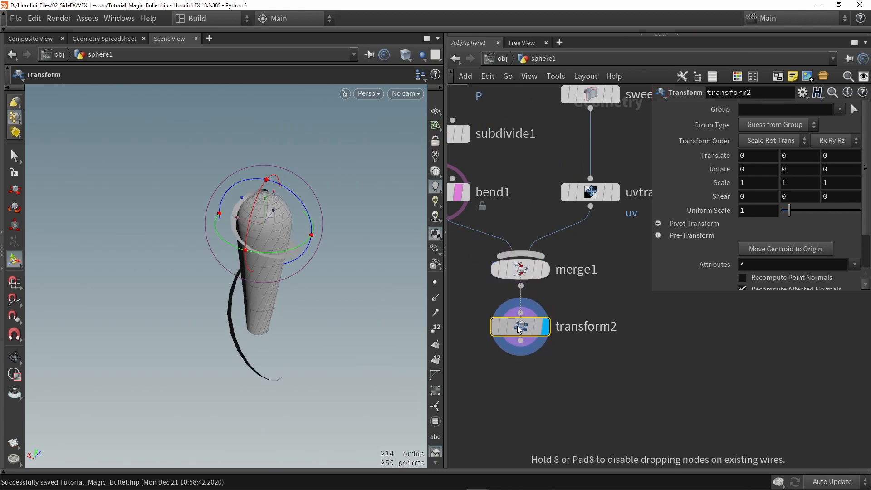
# - Rotate the merged geometry 90 degrees around X with transform2 so the bullet points along the Z axis
pyautogui.press('Escape')
pyautogui.press('Return')
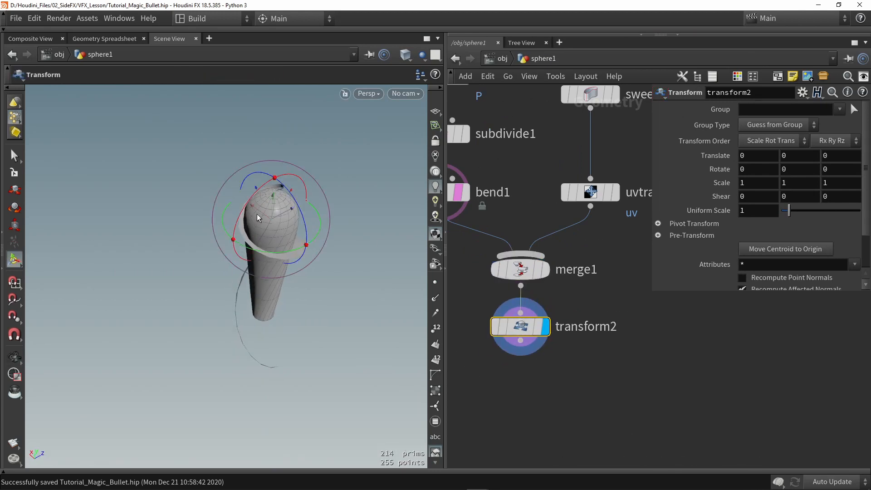
pyautogui.moveTo(260, 193); pyautogui.dragTo(354, 163)
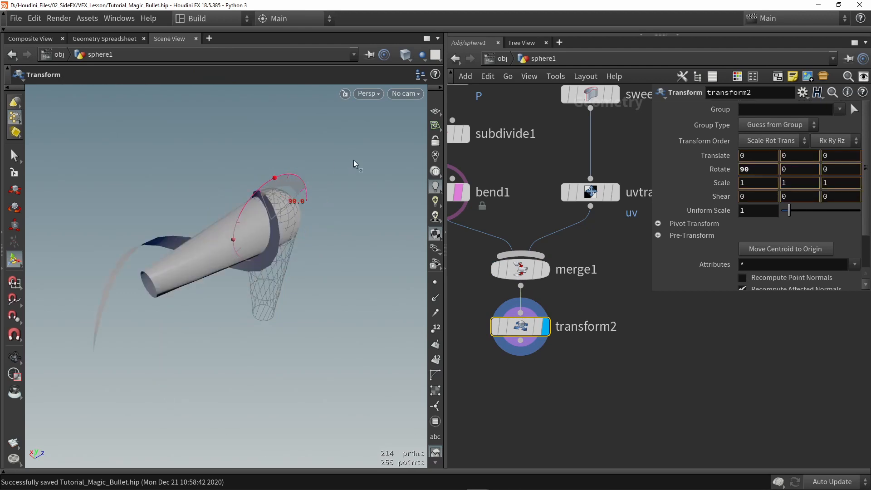
pyautogui.press('Escape')
pyautogui.click(458, 192)
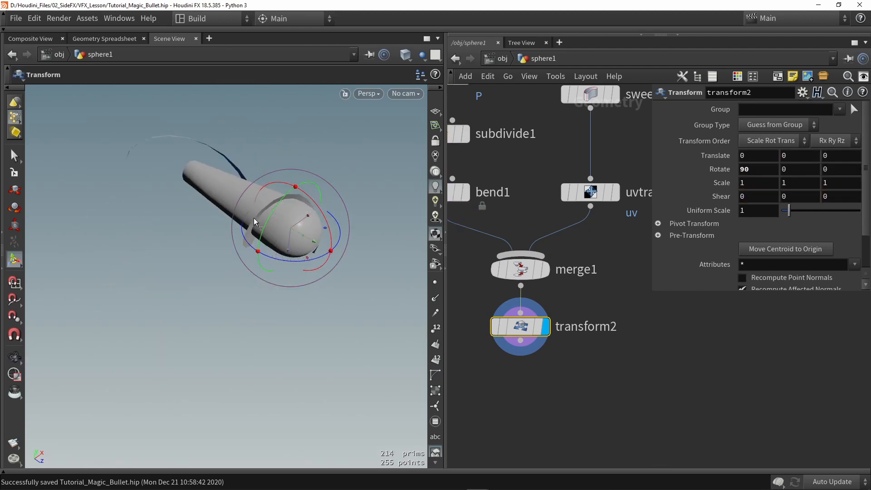
pyautogui.keyDown('alt'); pyautogui.moveTo(254, 240); pyautogui.dragTo(322, 209); pyautogui.keyUp('alt')
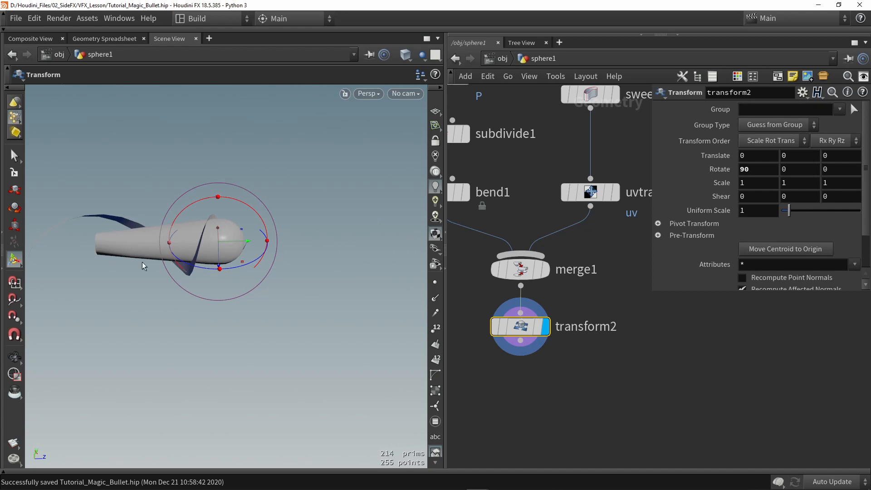
pyautogui.moveTo(164, 248)
pyautogui.keyDown('alt'); pyautogui.mouseDown()
pyautogui.moveTo(335, 247)
pyautogui.moveTo(61, 259)
pyautogui.moveTo(171, 253)
pyautogui.mouseUp(); pyautogui.keyUp('alt')
pyautogui.press('Return')
# - Add a Match Size node, connect it to transform2's output, and display it
pyautogui.moveTo(615, 386); pyautogui.dragTo(609, 331, button='middle')
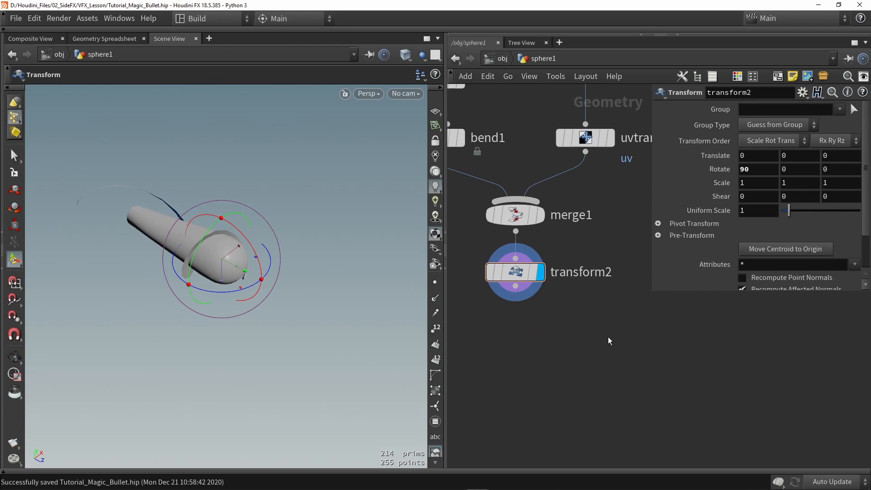
pyautogui.press('Tab')
pyautogui.write('match')
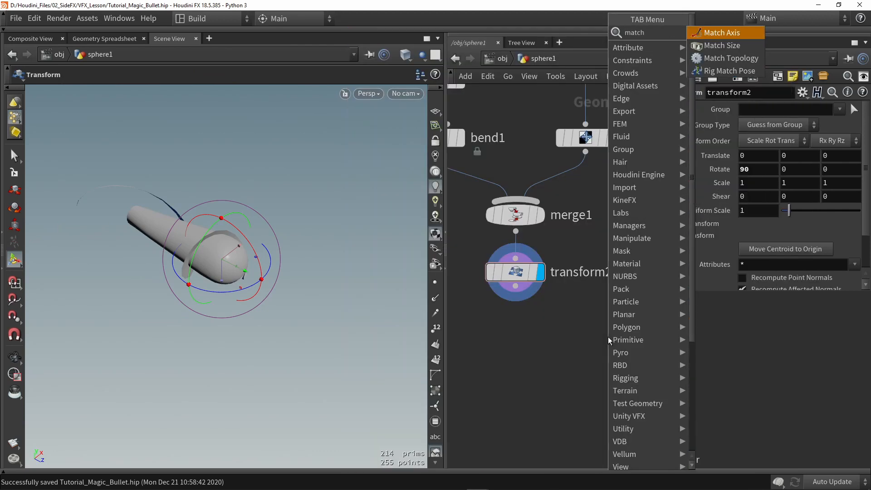
pyautogui.click(730, 58)
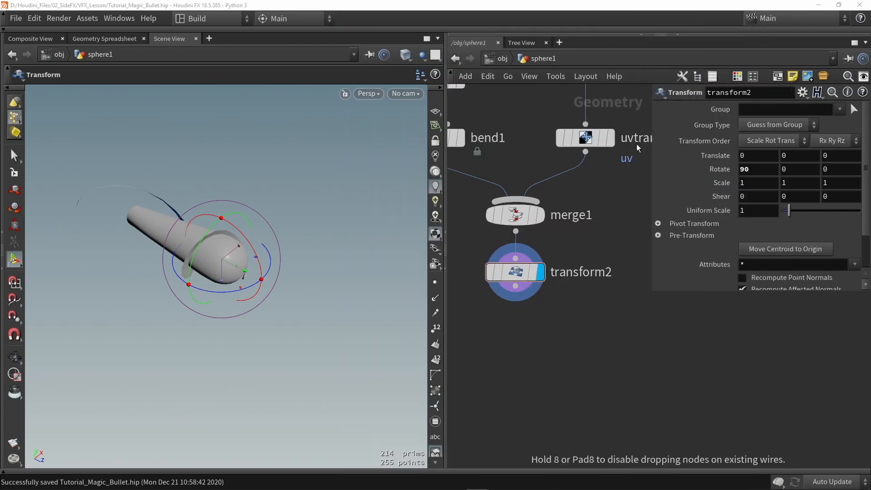
pyautogui.click(523, 320)
pyautogui.scroll(2, 515, 293)
pyautogui.click(509, 311)
pyautogui.click(515, 282)
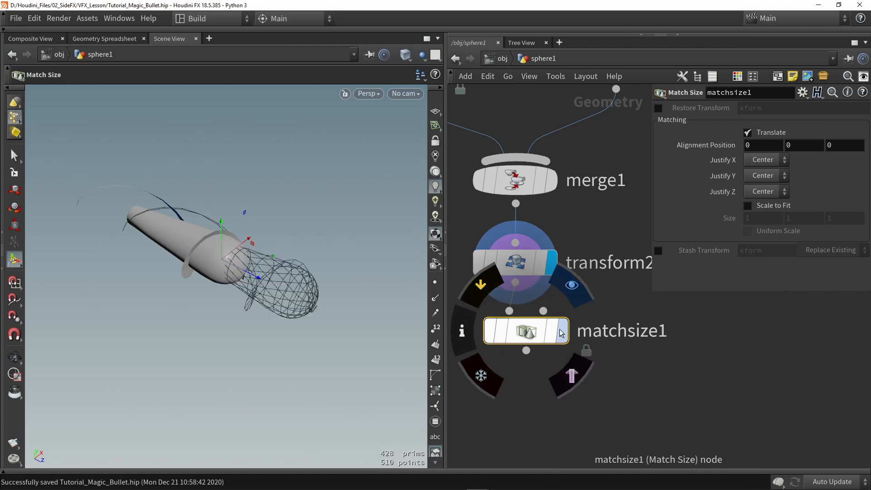
pyautogui.click(561, 333)
pyautogui.moveTo(542, 332)
pyautogui.mouseDown()
pyautogui.moveTo(522, 332)
pyautogui.moveTo(531, 338)
pyautogui.mouseUp()
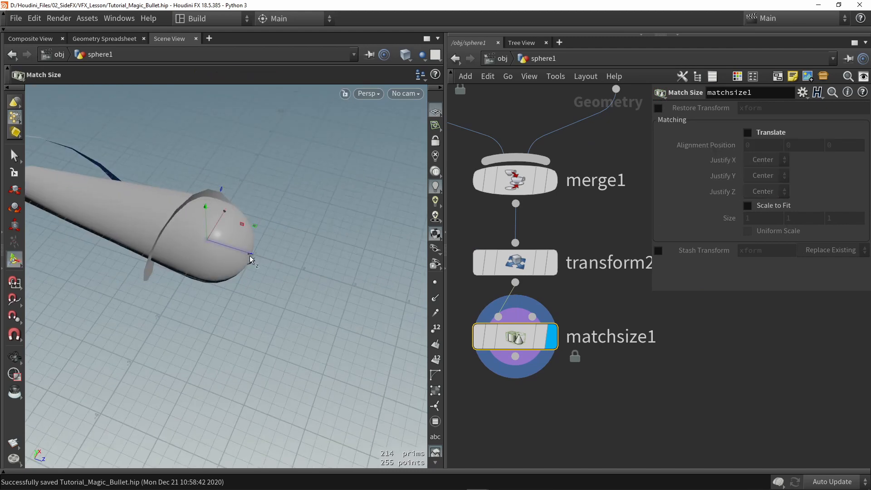
# - Enable Translate on matchsize1 and set both Justify X and Justify Y to None
pyautogui.moveTo(250, 259)
pyautogui.keyDown('alt'); pyautogui.mouseDown()
pyautogui.moveTo(227, 253)
pyautogui.moveTo(249, 265)
pyautogui.mouseUp(); pyautogui.keyUp('alt')
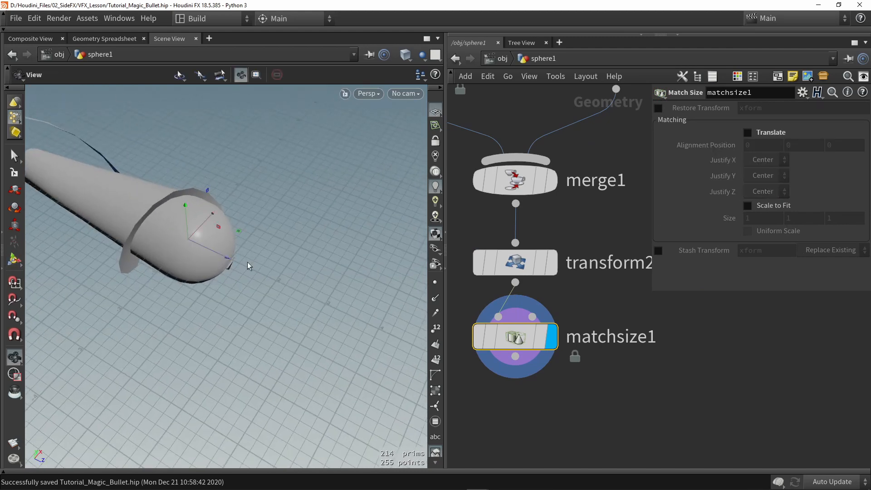
pyautogui.click(770, 133)
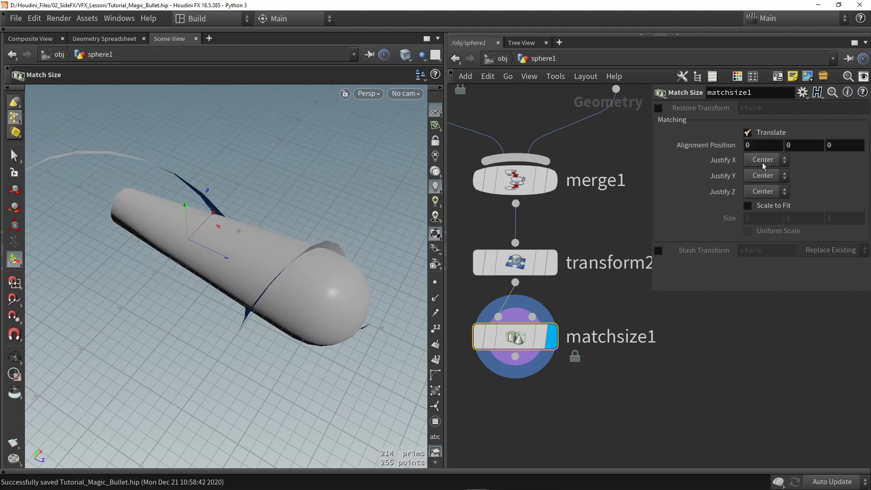
pyautogui.click(762, 161)
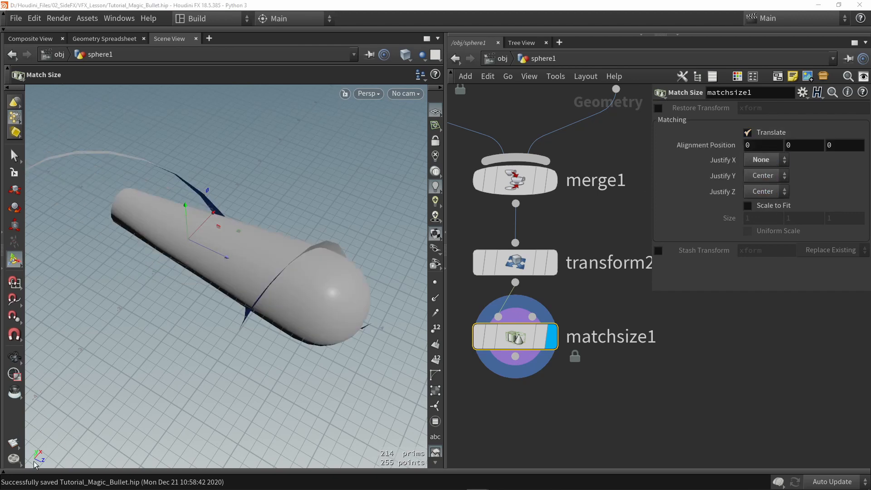
pyautogui.click(766, 181)
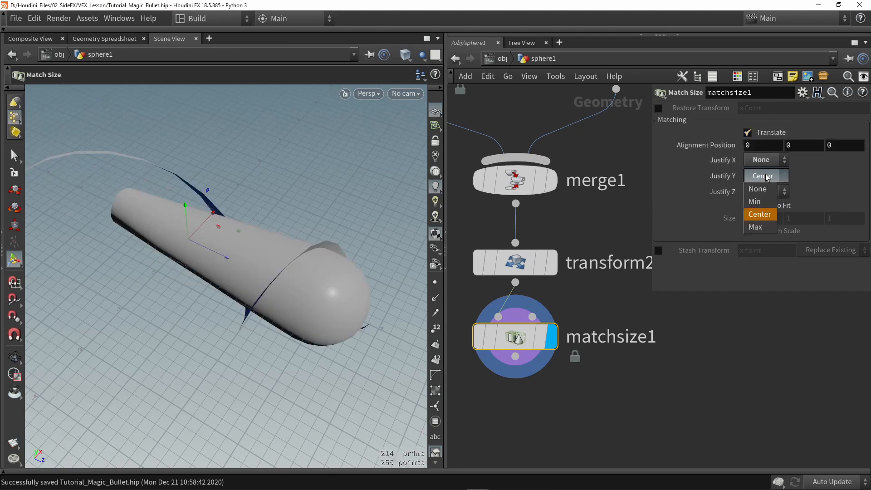
pyautogui.click(766, 187)
# - Try Min for matchsize1's Justify Z, and settle on Max to put the bullet's tip at the origin
pyautogui.click(764, 193)
pyautogui.click(760, 216)
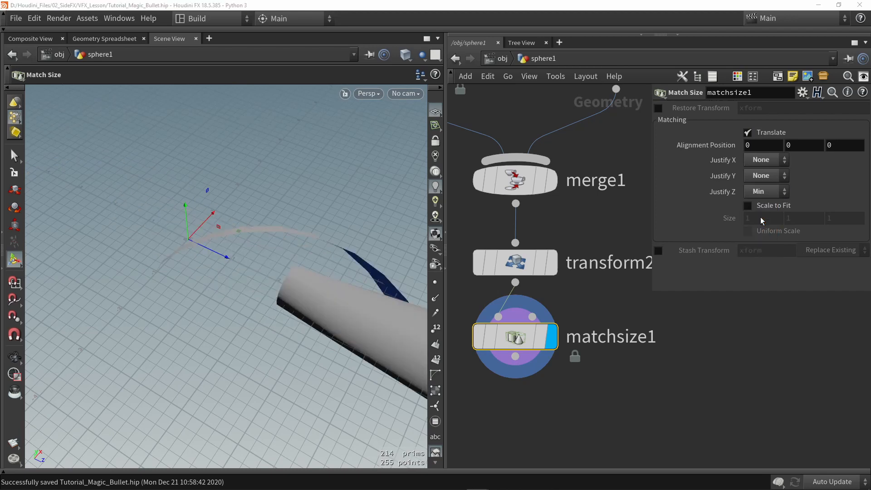
pyautogui.click(762, 193)
pyautogui.click(760, 242)
pyautogui.keyDown('alt'); pyautogui.moveTo(151, 219); pyautogui.dragTo(205, 241); pyautogui.keyUp('alt')
pyautogui.press('Return')
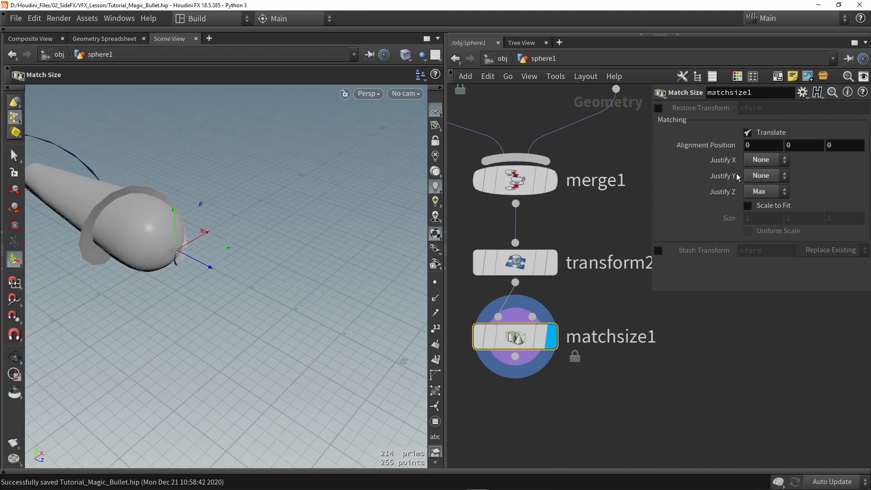
# - Move matchsize1 aside in the network and display transform2 instead
pyautogui.moveTo(481, 337); pyautogui.dragTo(626, 336)
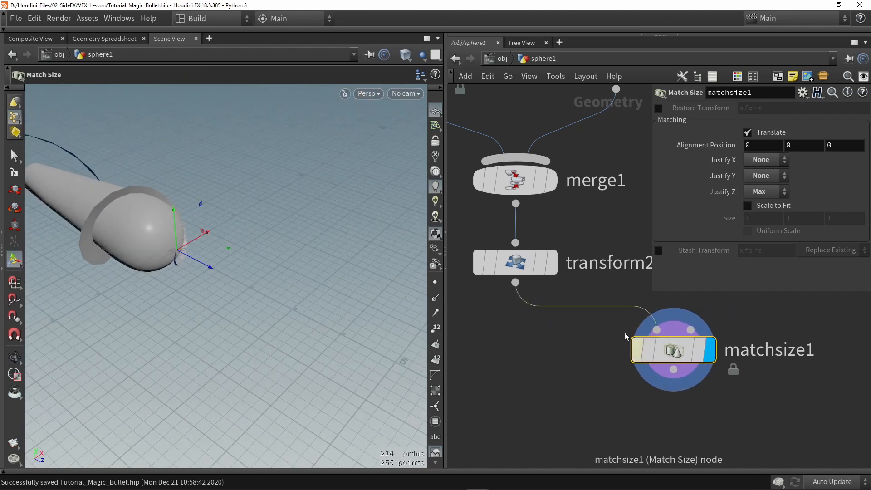
pyautogui.click(552, 264)
pyautogui.click(521, 266)
pyautogui.keyDown('alt'); pyautogui.moveTo(209, 268); pyautogui.dragTo(383, 298); pyautogui.keyUp('alt')
pyautogui.press('Return')
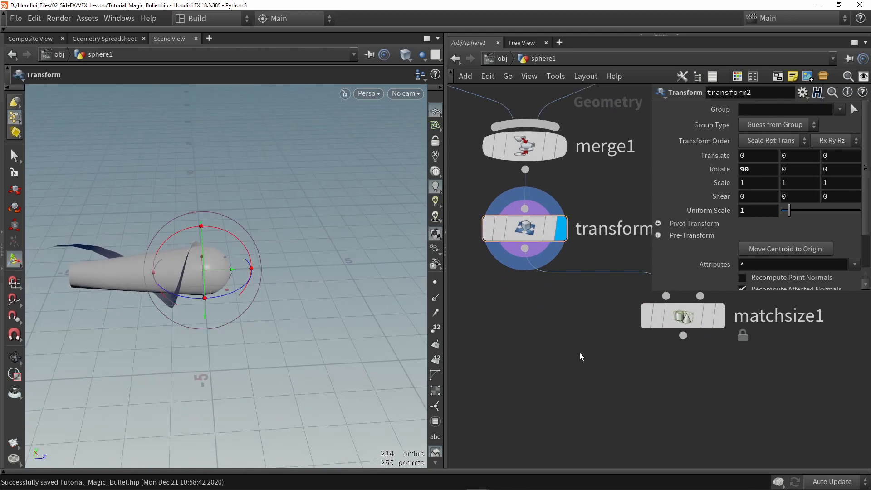
# - Add a Normal node, connect it to transform2's output, align it below, and display it
pyautogui.press('Tab')
pyautogui.write('normal')
pyautogui.press('Return')
pyautogui.click(548, 334)
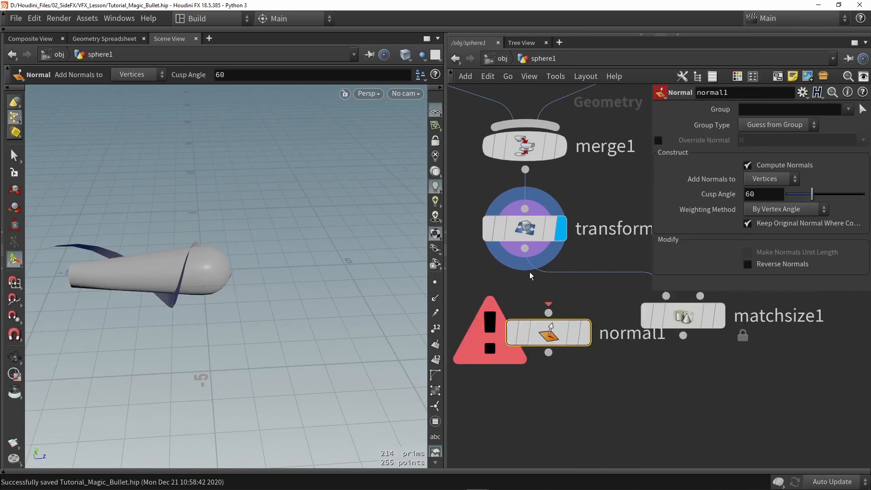
pyautogui.click(524, 248)
pyautogui.click(548, 312)
pyautogui.moveTo(548, 332); pyautogui.dragTo(526, 332)
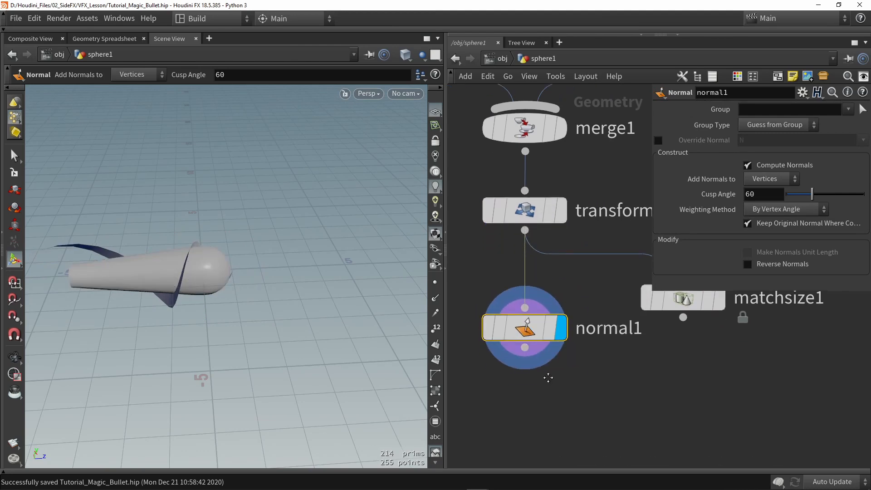
# - Add a Divide node after normal1, connect it, and display it
pyautogui.scroll(-3, 556, 381)
pyautogui.press('Tab')
pyautogui.write('div')
pyautogui.press('Return')
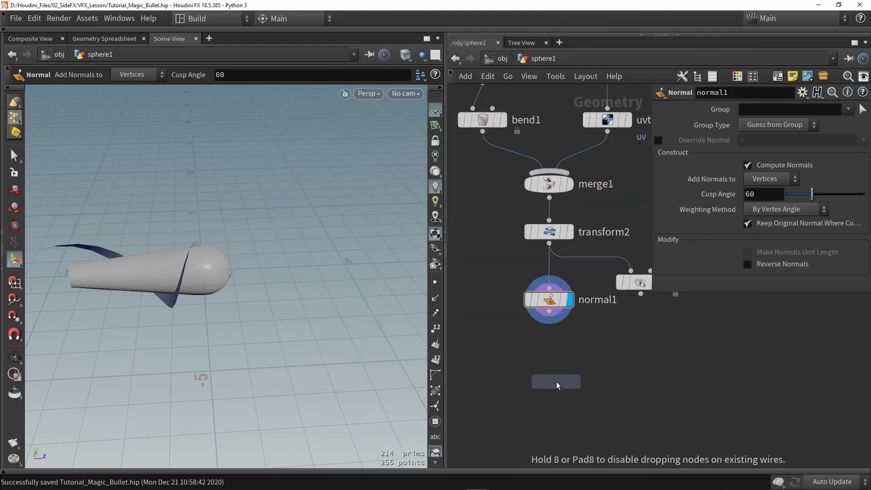
pyautogui.click(557, 382)
pyautogui.scroll(2, 550, 310)
pyautogui.moveTo(550, 311); pyautogui.dragTo(555, 362)
pyautogui.click(582, 396)
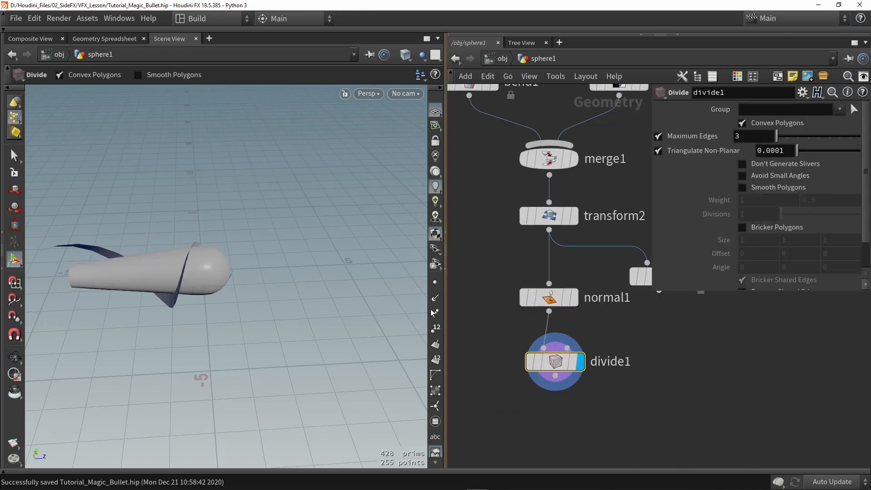
# - Enable Don't Generate Slivers and Avoid Small Angles on divide1, keeping Maximum Edges at 3
pyautogui.moveTo(313, 190); pyautogui.dragTo(383, 232)
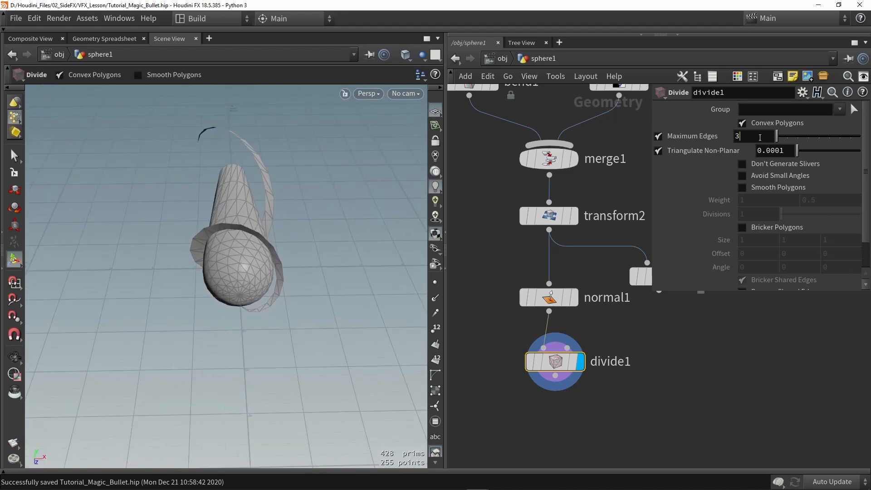
pyautogui.click(755, 165)
pyautogui.click(757, 176)
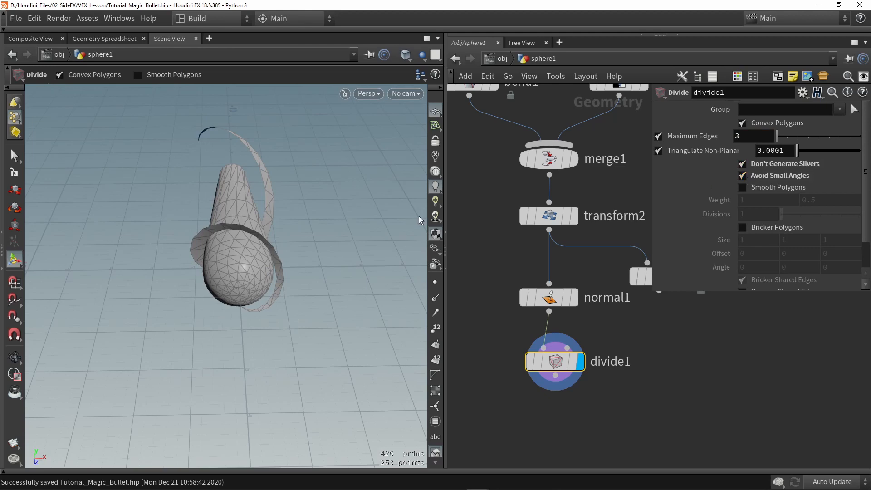
# - Display normal1 instead of divide1, and disconnect divide1 and set it aside in the network
pyautogui.press('Escape')
pyautogui.moveTo(419, 220); pyautogui.dragTo(291, 243)
pyautogui.moveTo(292, 243); pyautogui.dragTo(267, 253, button='right')
pyautogui.moveTo(266, 252); pyautogui.dragTo(249, 254)
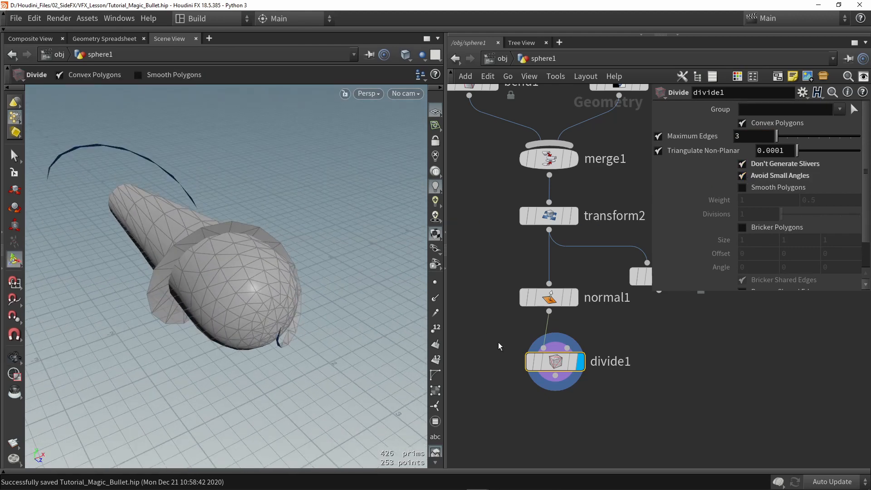
pyautogui.moveTo(562, 375); pyautogui.dragTo(585, 374)
pyautogui.click(573, 297)
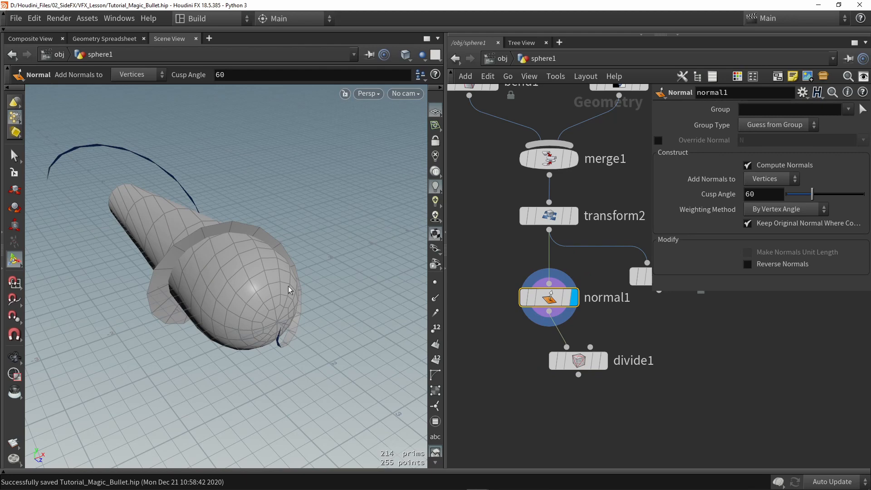
pyautogui.moveTo(578, 360); pyautogui.dragTo(723, 368)
# - Add a Null node, connect it to normal1's output and align it directly below
pyautogui.press('Tab')
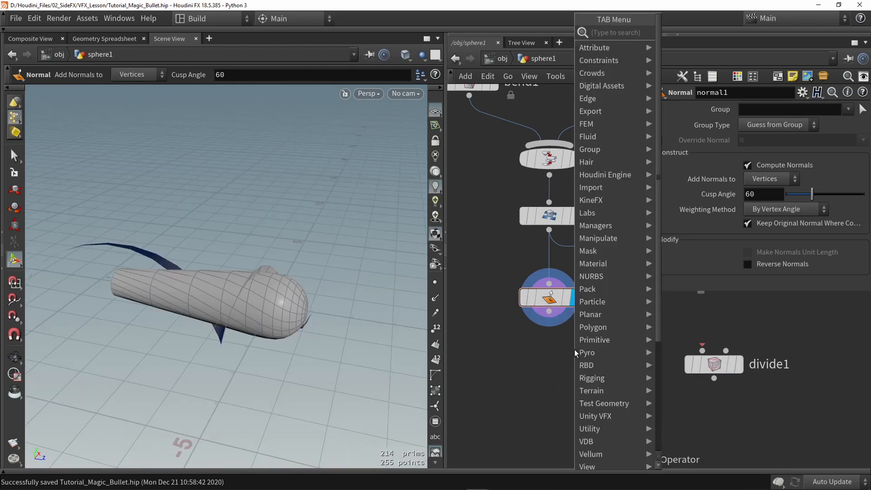
pyautogui.write('null')
pyautogui.press('Return')
pyautogui.click(566, 364)
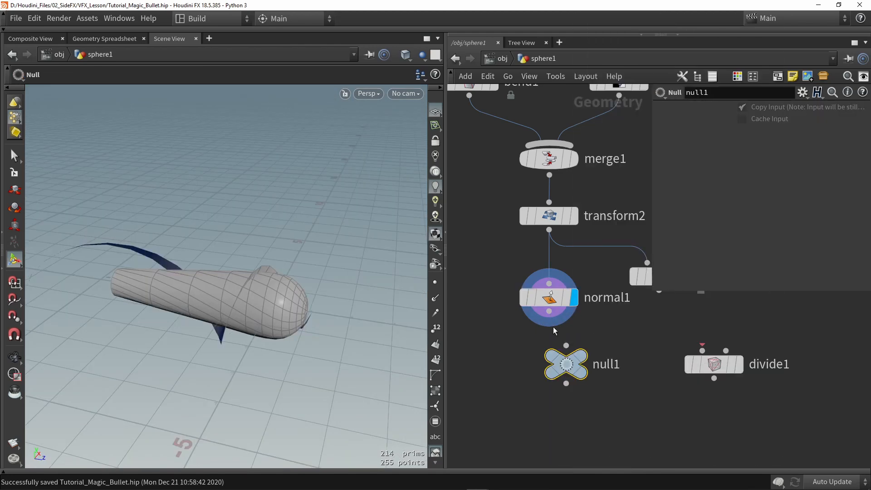
pyautogui.moveTo(549, 311); pyautogui.dragTo(565, 346)
pyautogui.moveTo(567, 364); pyautogui.dragTo(550, 364)
# - Rename the null node Magic_Projectile_01 and move the unused divide1 further away from it
pyautogui.click(583, 367)
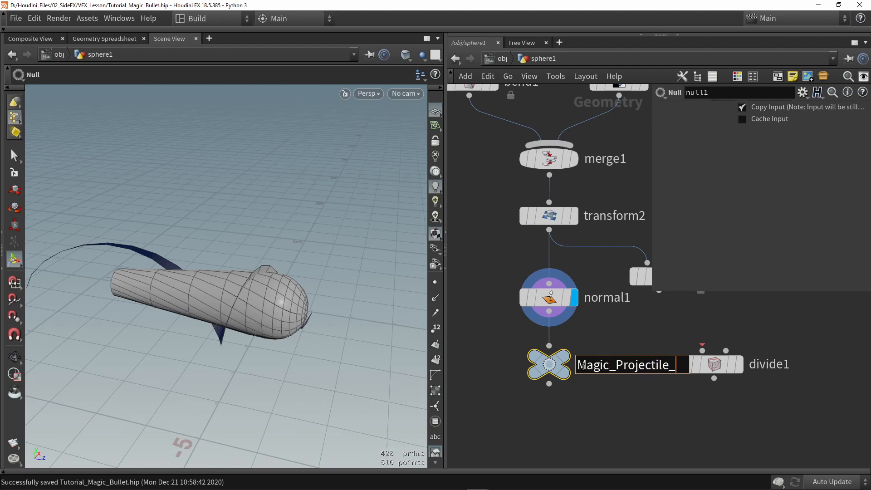
pyautogui.hotkey('ctrl', 'a')
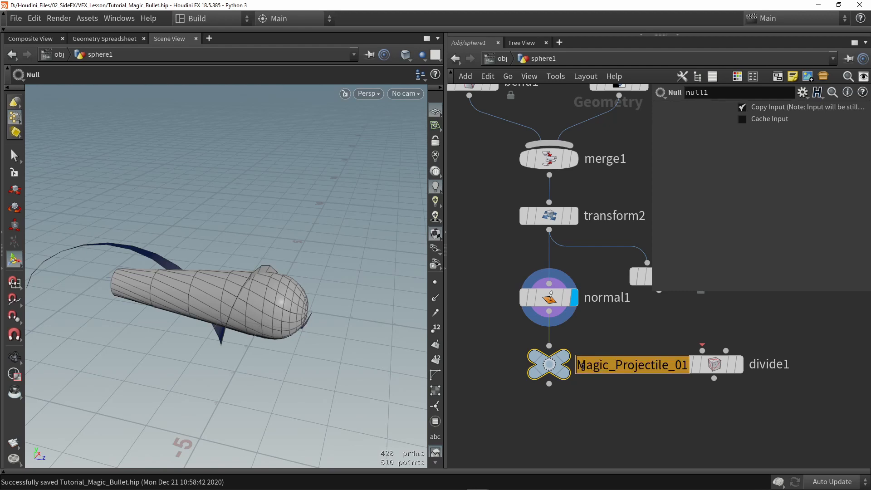
pyautogui.press('Return')
pyautogui.moveTo(729, 363); pyautogui.dragTo(785, 324)
# - Add a ROP FBX Output node connected below the Magic_Projectile_01 null
pyautogui.moveTo(608, 427); pyautogui.dragTo(604, 352, button='middle')
pyautogui.press('Tab')
pyautogui.write('fbx')
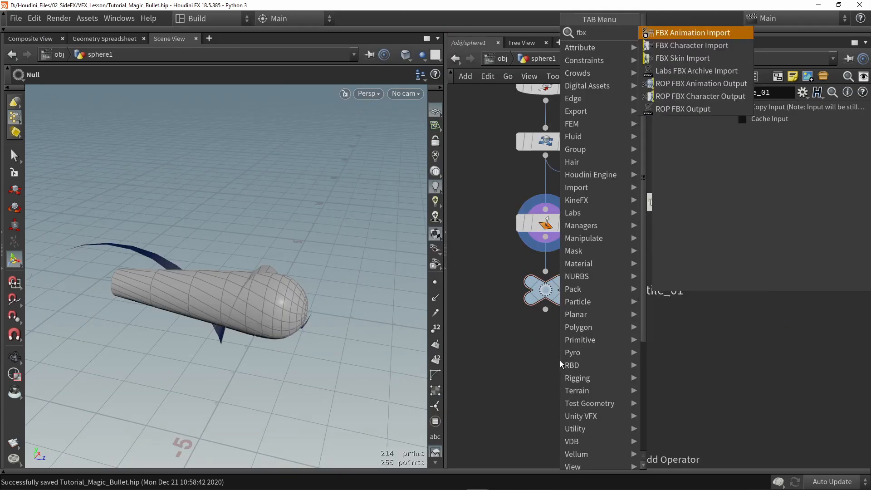
pyautogui.click(676, 109)
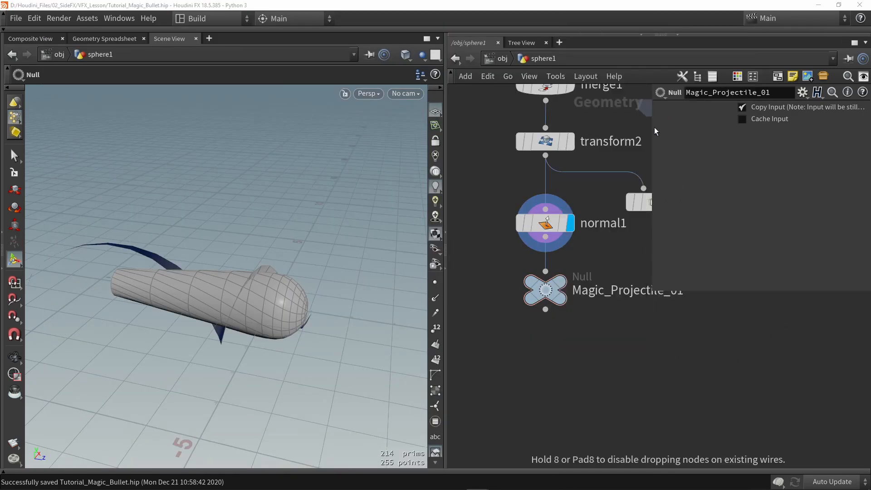
pyautogui.click(538, 358)
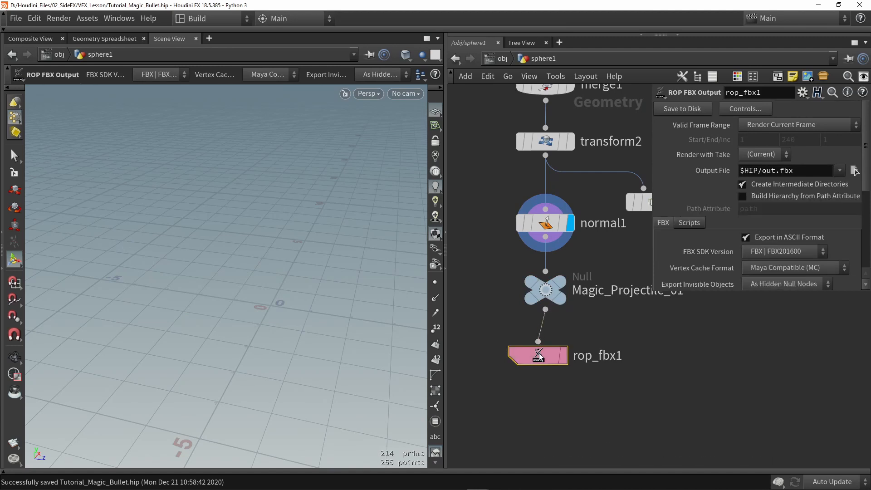
# - Enlarge the parameter area and set rop_fbx1's output file to $HIP/Models/Magic_Projectile_01.fbx
pyautogui.moveTo(652, 291); pyautogui.dragTo(577, 332)
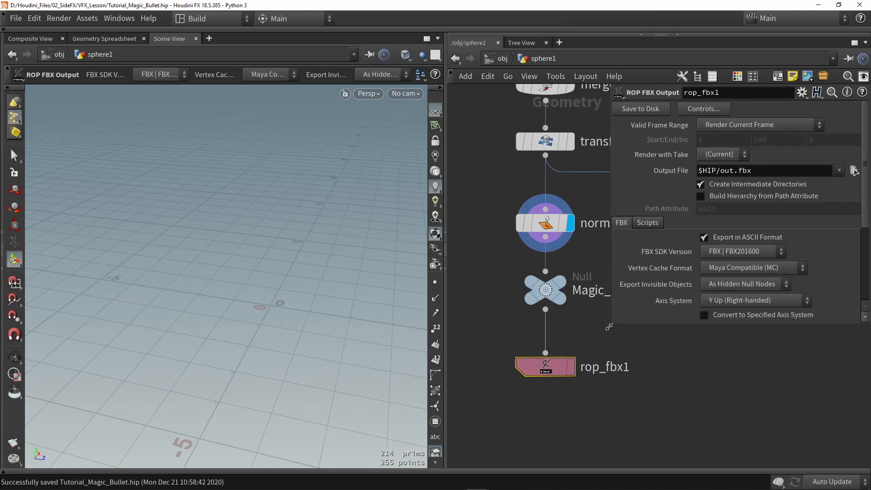
pyautogui.moveTo(664, 171); pyautogui.dragTo(747, 170)
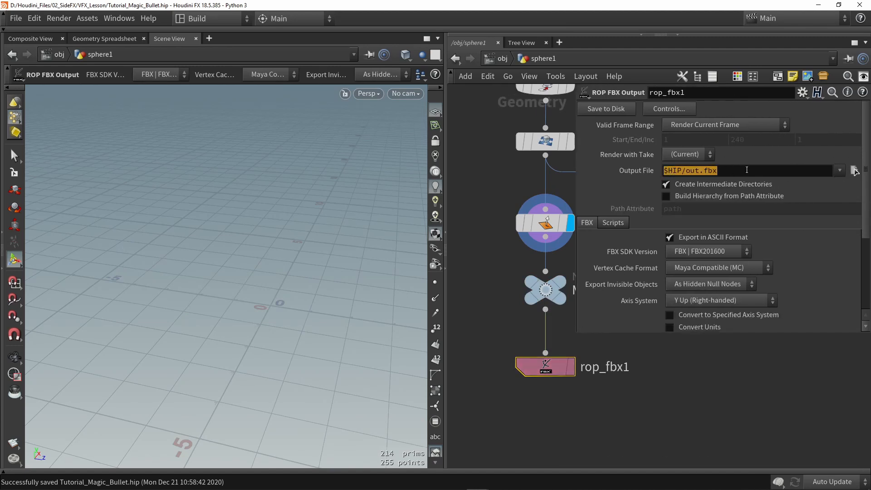
pyautogui.click(746, 170)
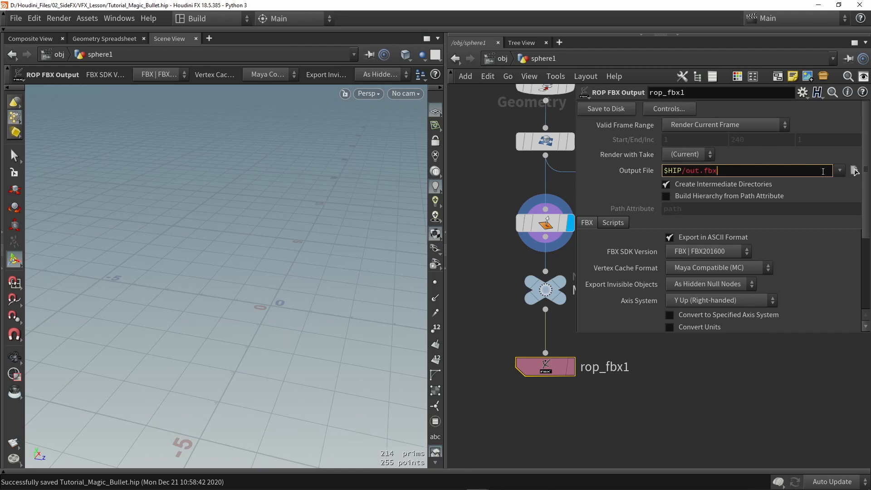
pyautogui.write('/Models/Magic_Projectile_01.fbx')
pyautogui.press('Return')
pyautogui.moveTo(665, 170); pyautogui.dragTo(803, 171)
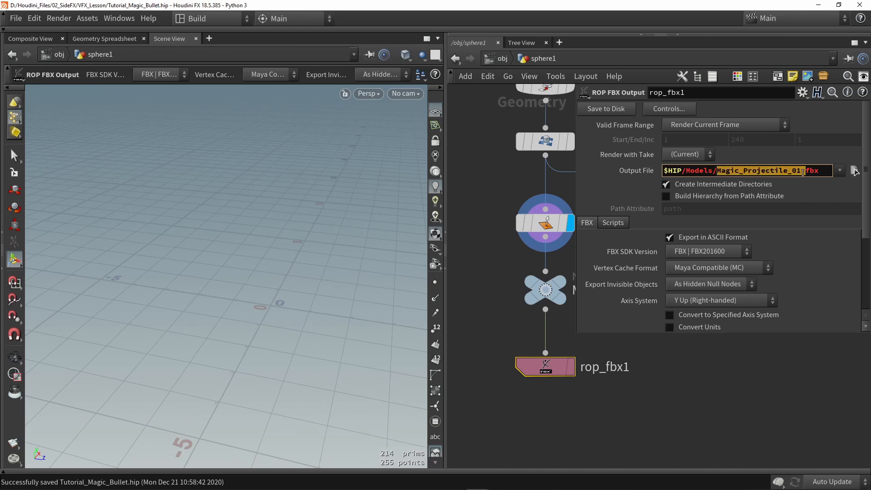
pyautogui.click(700, 408)
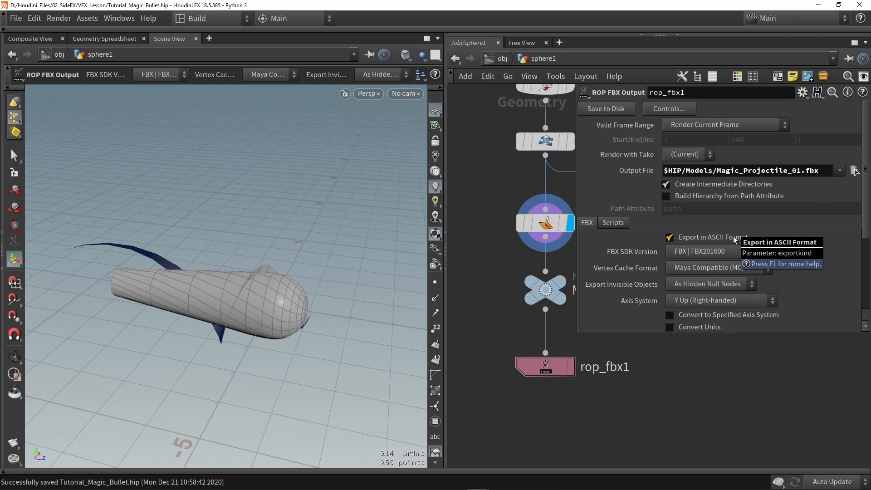
# - Disable Export in ASCII Format on rop_fbx1 and save the FBX to disk
pyautogui.click(693, 239)
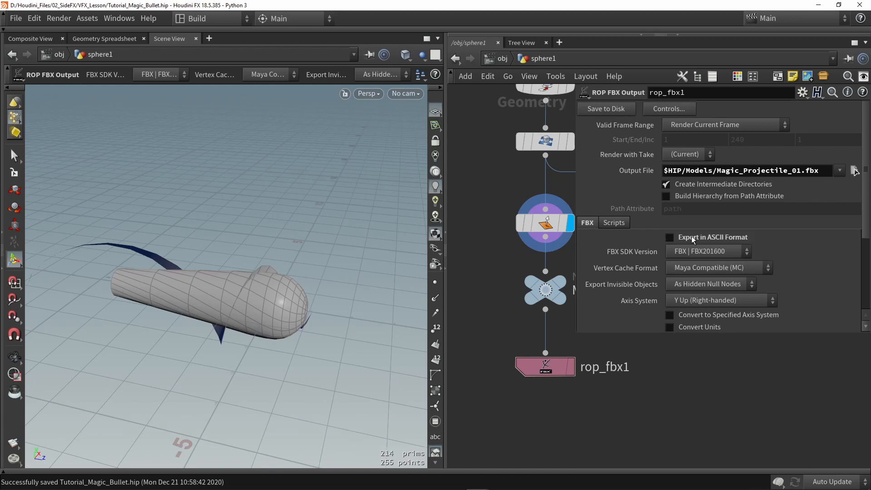
pyautogui.click(542, 368)
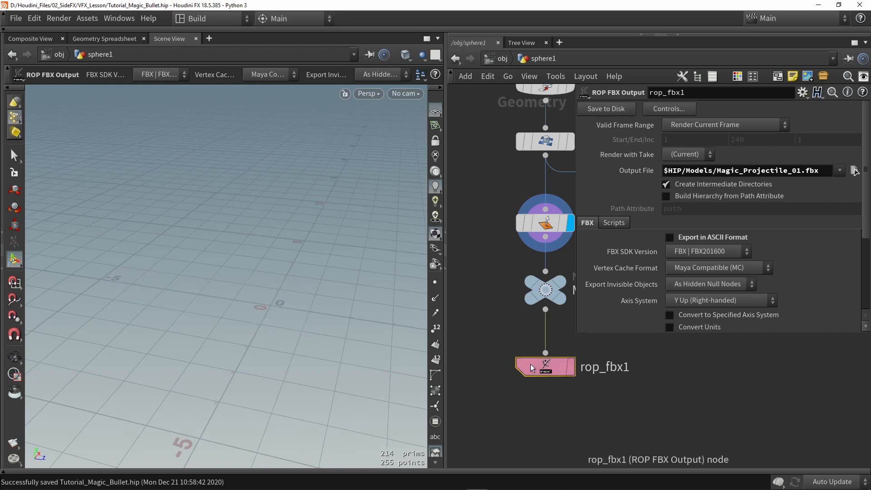
pyautogui.click(609, 110)
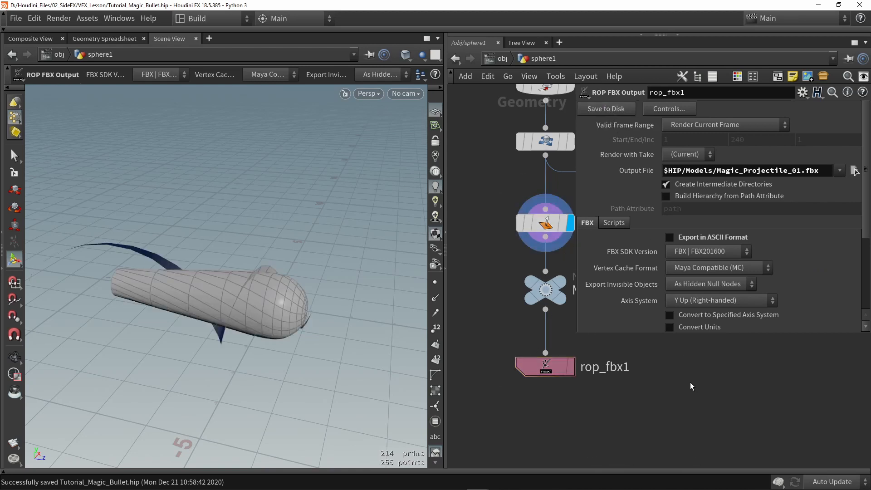
# - Examine the bullet and ribbon mesh from behind and look over the complete node network
pyautogui.moveTo(574, 336); pyautogui.dragTo(644, 337)
pyautogui.moveTo(612, 335); pyautogui.dragTo(590, 382, button='middle')
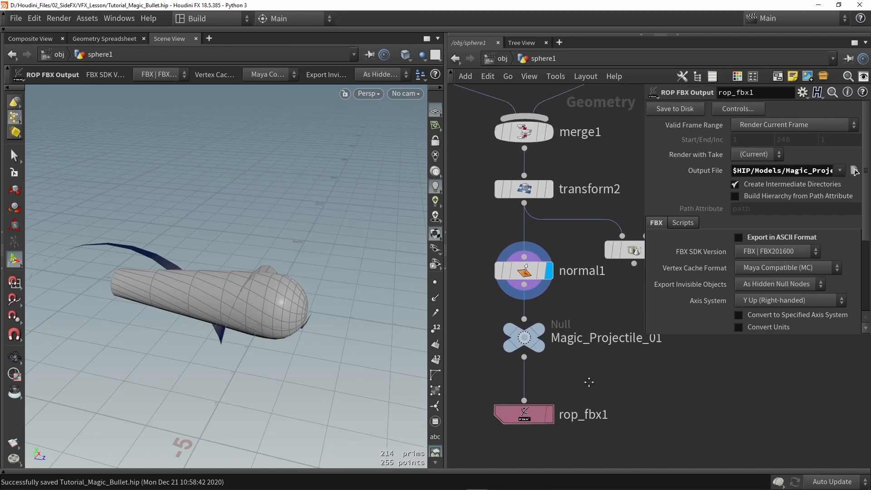
pyautogui.scroll(-3, 590, 382)
pyautogui.moveTo(337, 336)
pyautogui.keyDown('alt'); pyautogui.mouseDown()
pyautogui.moveTo(260, 318)
pyautogui.moveTo(323, 330)
pyautogui.mouseUp(); pyautogui.keyUp('alt')
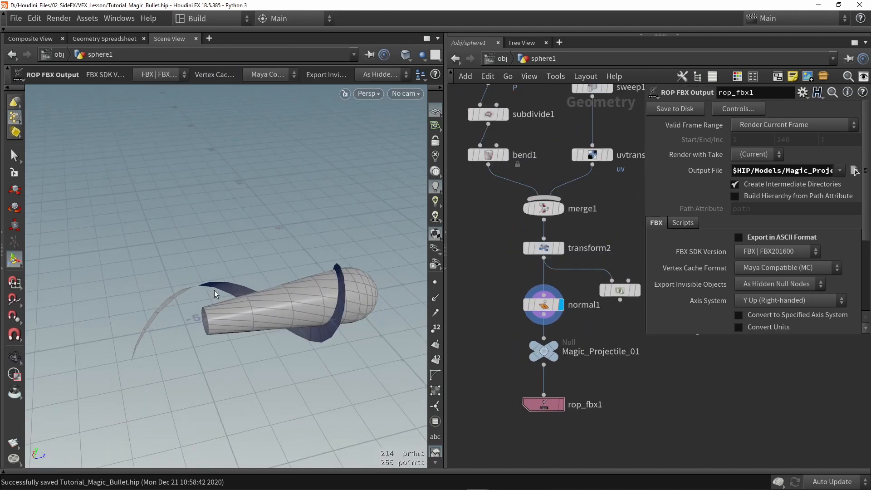
pyautogui.keyDown('alt'); pyautogui.moveTo(211, 320); pyautogui.dragTo(243, 317); pyautogui.keyUp('alt')
pyautogui.keyDown('alt'); pyautogui.moveTo(242, 317); pyautogui.dragTo(205, 306, button='right'); pyautogui.keyUp('alt')
pyautogui.moveTo(521, 222); pyautogui.dragTo(539, 339, button='middle')
pyautogui.scroll(-2, 539, 339)
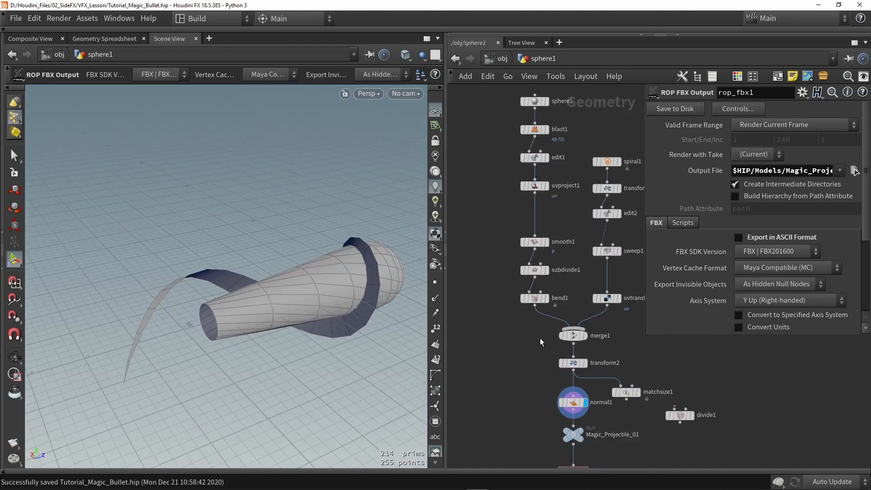
# - Inspect the edit1 node's soft-edit transform on the bullet and return to rop_fbx1
pyautogui.scroll(2, 535, 177)
pyautogui.click(535, 146)
pyautogui.keyDown('alt'); pyautogui.moveTo(242, 290); pyautogui.dragTo(257, 282); pyautogui.keyUp('alt')
pyautogui.keyDown('alt'); pyautogui.moveTo(272, 321); pyautogui.dragTo(306, 372); pyautogui.keyUp('alt')
pyautogui.moveTo(373, 400); pyautogui.dragTo(259, 346)
pyautogui.keyDown('alt'); pyautogui.moveTo(291, 368); pyautogui.dragTo(329, 288); pyautogui.keyUp('alt')
pyautogui.press('t')
pyautogui.click(509, 219)
pyautogui.press('4')
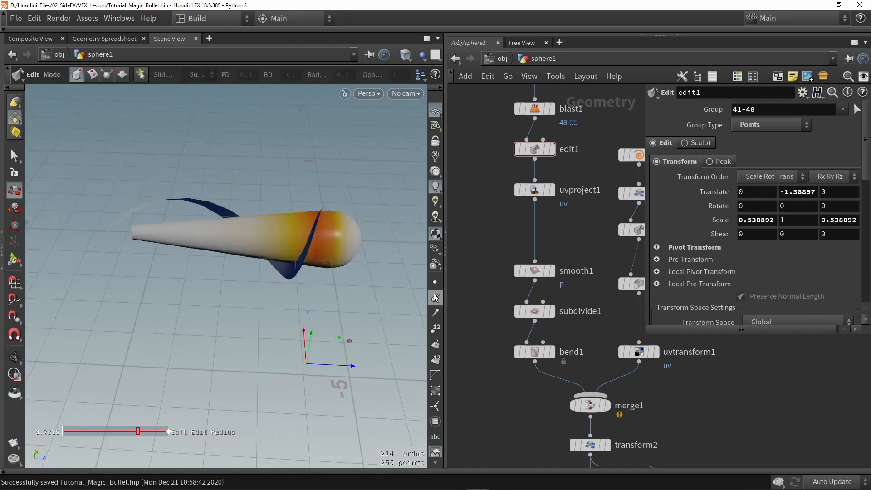
pyautogui.press('h')
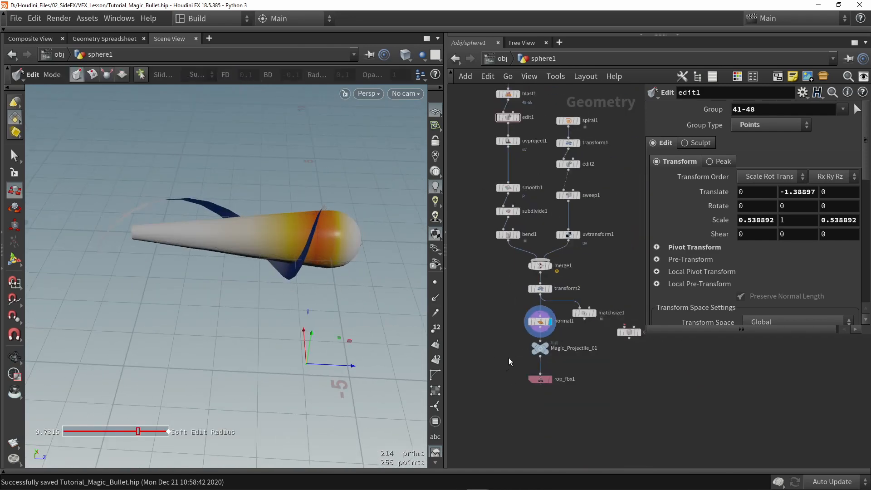
pyautogui.click(540, 379)
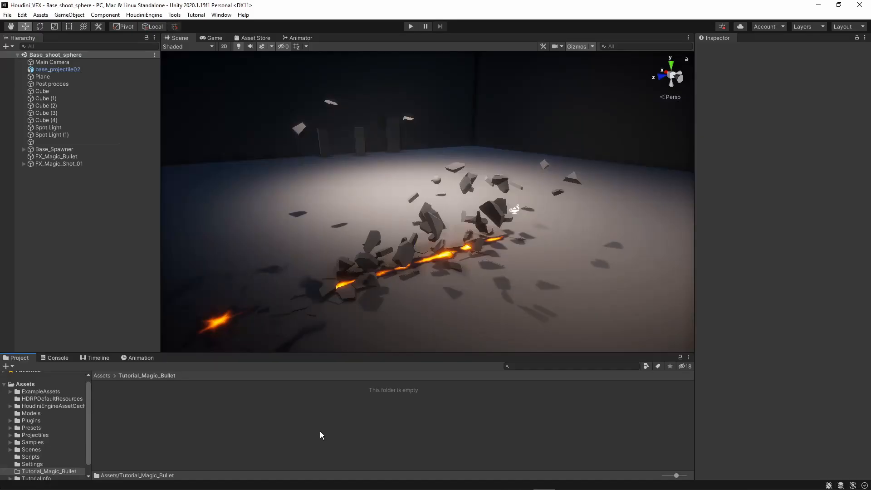
# - Switch to Unity, create a folder named Models inside Tutorial_Magic_Bullet and open it
pyautogui.rightClick(240, 424)
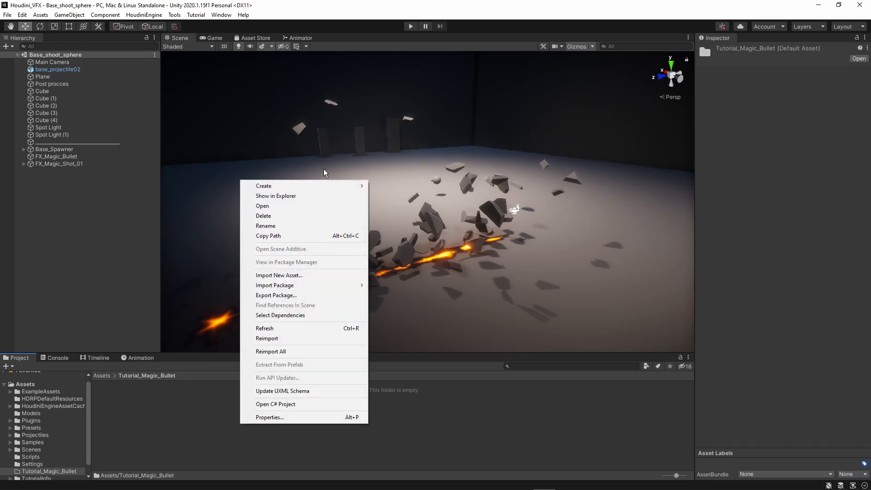
pyautogui.moveTo(338, 192)
pyautogui.click(424, 54)
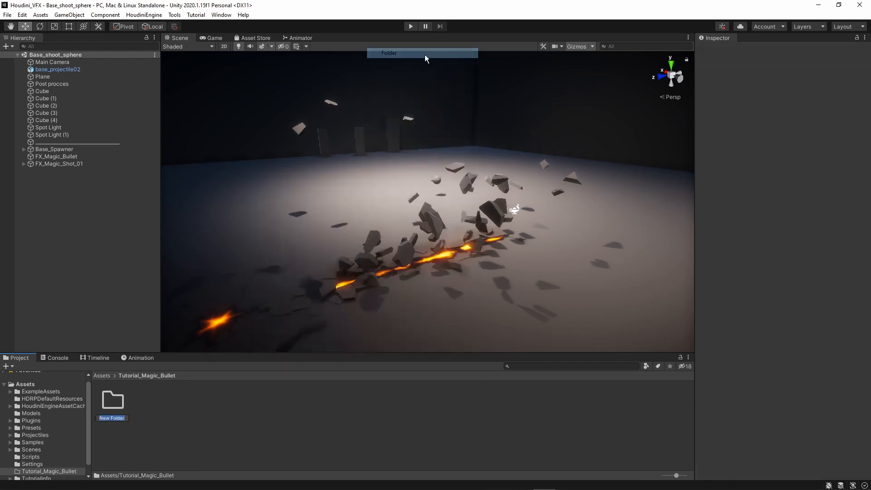
pyautogui.write('Models')
pyautogui.press('Return')
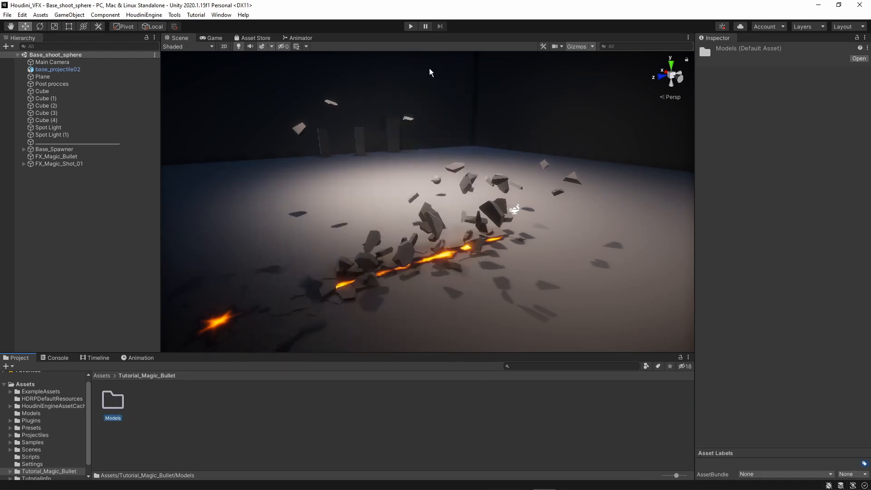
pyautogui.doubleClick(111, 401)
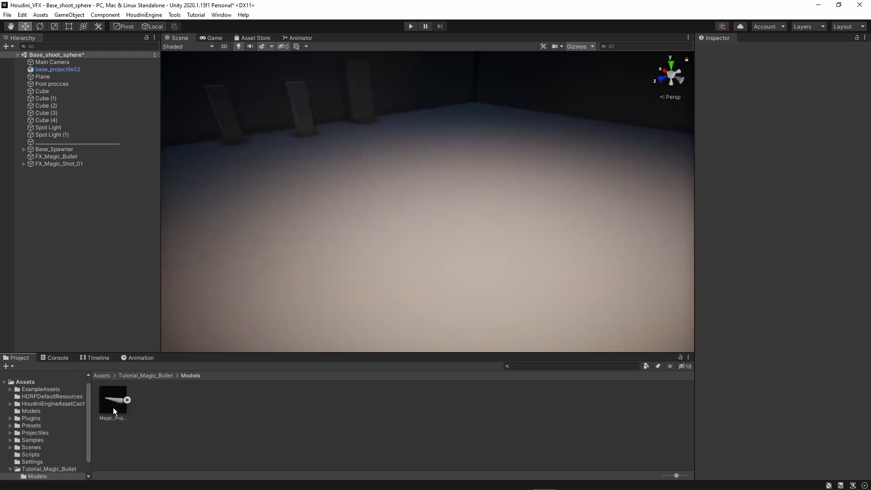
# - Try placing the Magic_Projectile_01 model in the scene and delete that instance
pyautogui.moveTo(113, 407); pyautogui.dragTo(372, 263)
pyautogui.moveTo(369, 194); pyautogui.dragTo(360, 197)
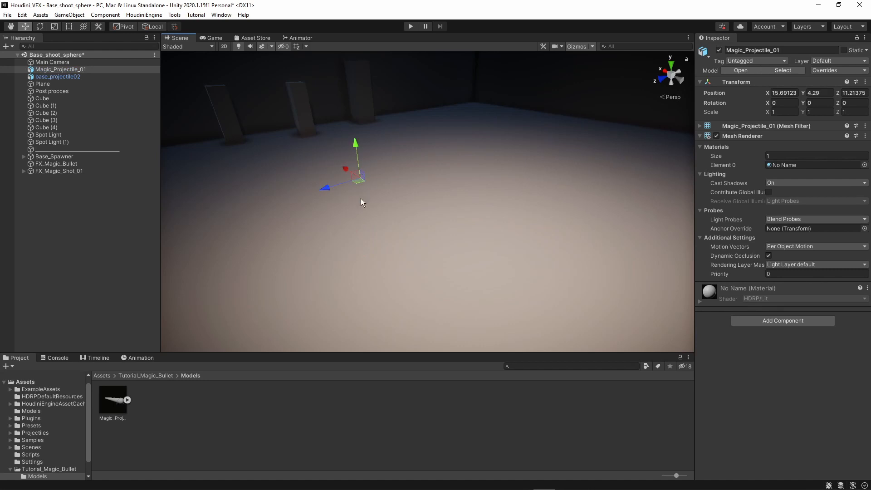
pyautogui.press('Delete')
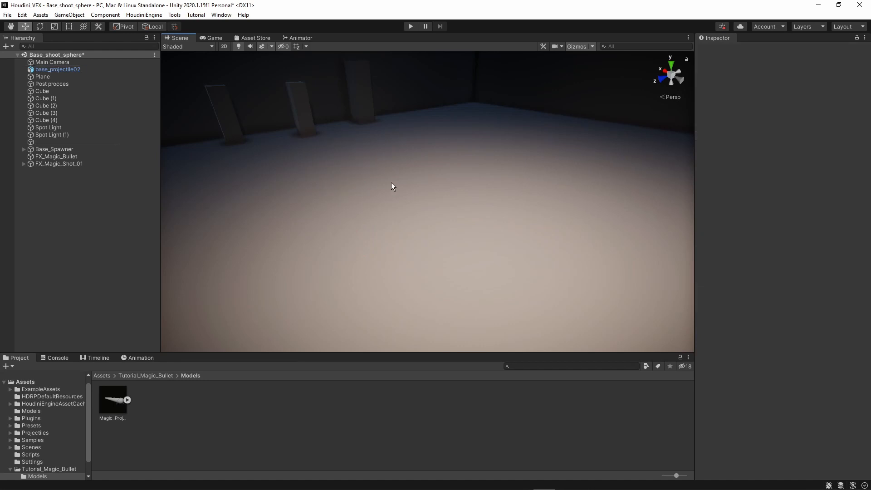
# - Apply an import Scale Factor of 100 to the Magic_Projectile_01 model and place it in the scene
pyautogui.click(111, 407)
pyautogui.click(785, 95)
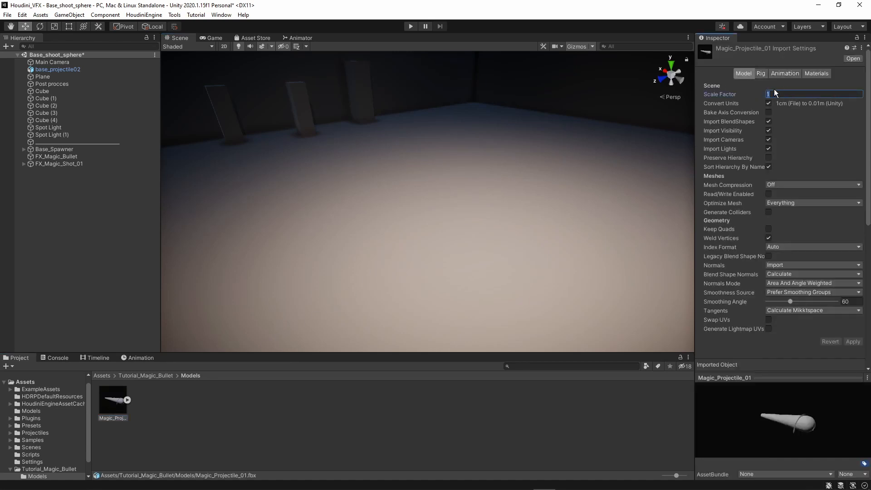
pyautogui.write('00')
pyautogui.click(852, 341)
pyautogui.moveTo(121, 394); pyautogui.dragTo(385, 165)
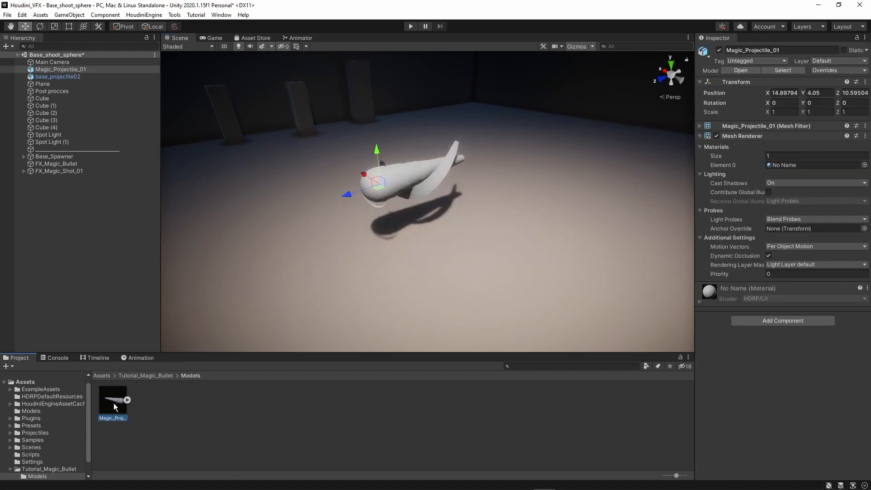
# - Set the Magic_Projectile_01 model's rig Animation Type to None, turn off Import Animation and apply the import settings
pyautogui.click(113, 402)
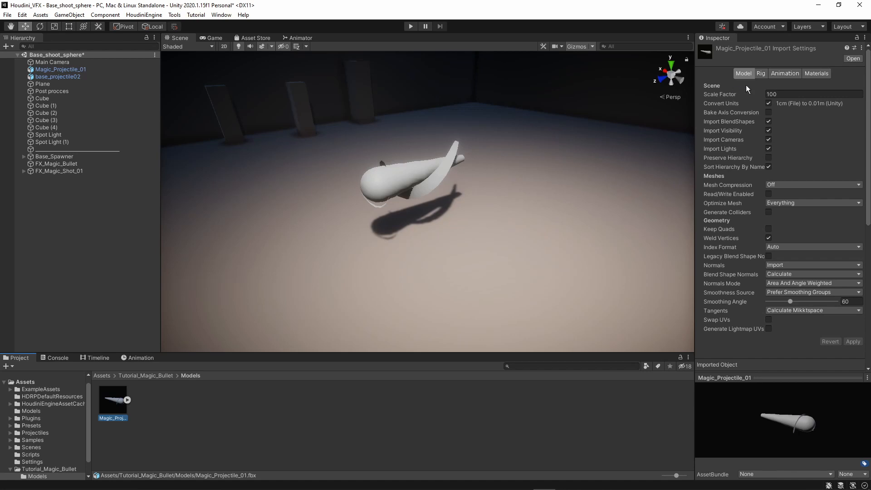
pyautogui.click(760, 74)
pyautogui.click(771, 85)
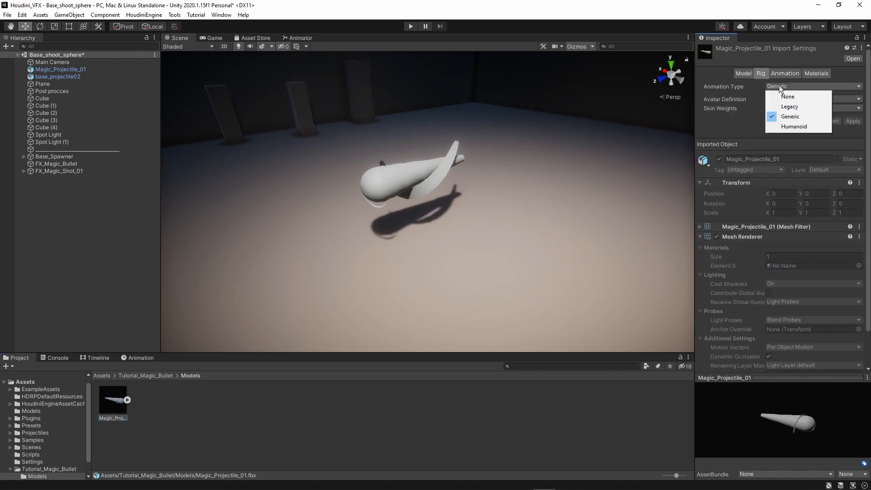
pyautogui.click(781, 95)
pyautogui.click(781, 76)
pyautogui.click(768, 96)
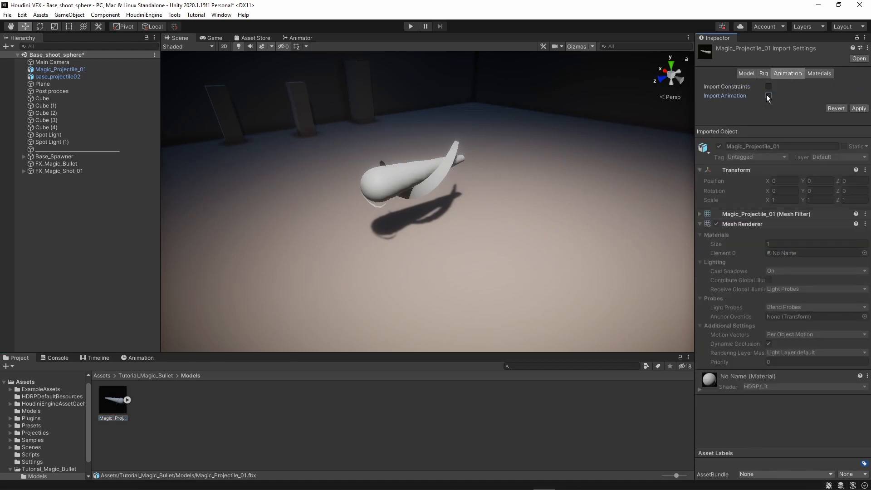
pyautogui.click(818, 72)
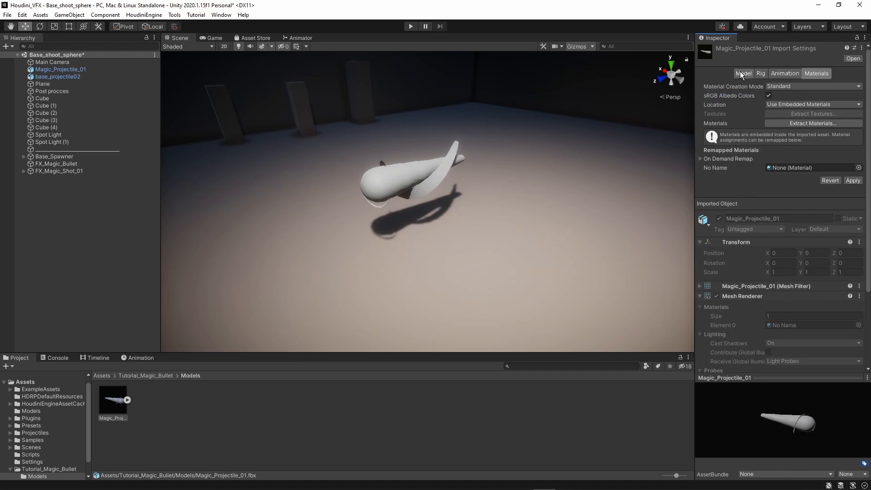
pyautogui.click(852, 180)
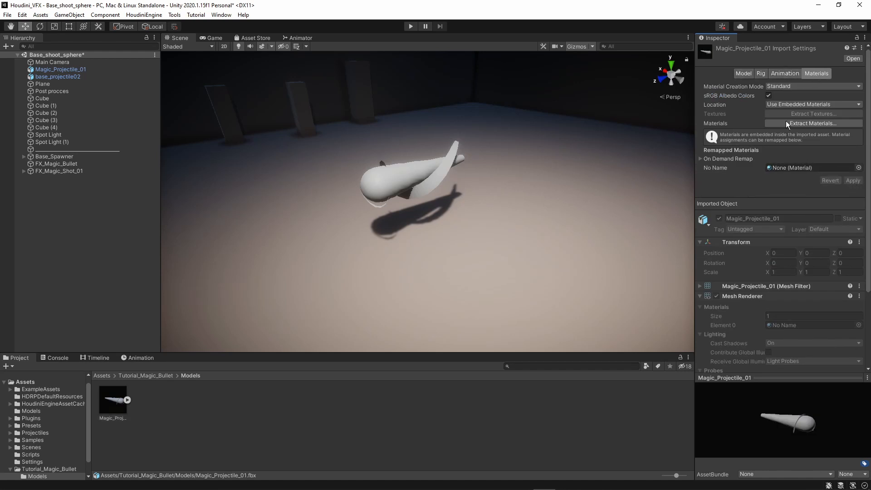
pyautogui.click(747, 75)
# - Delete the Magic_Projectile_01 model instance from the scene
pyautogui.click(177, 434)
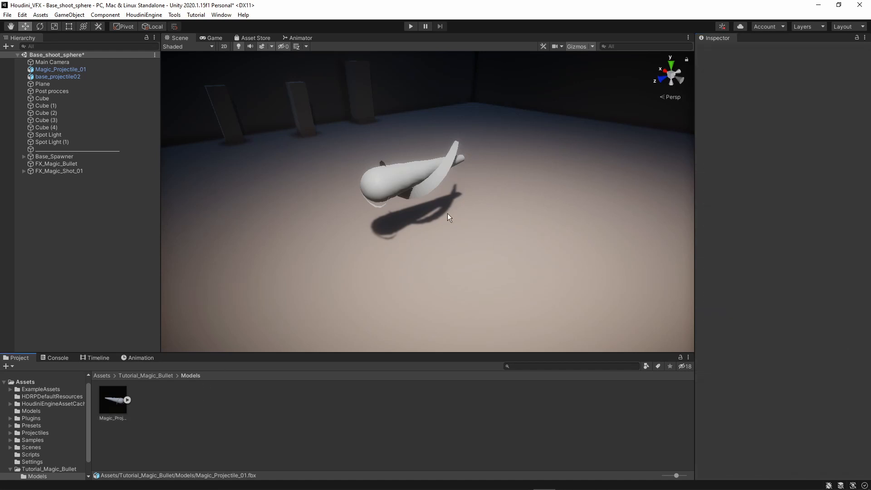
pyautogui.click(429, 171)
pyautogui.press('Delete')
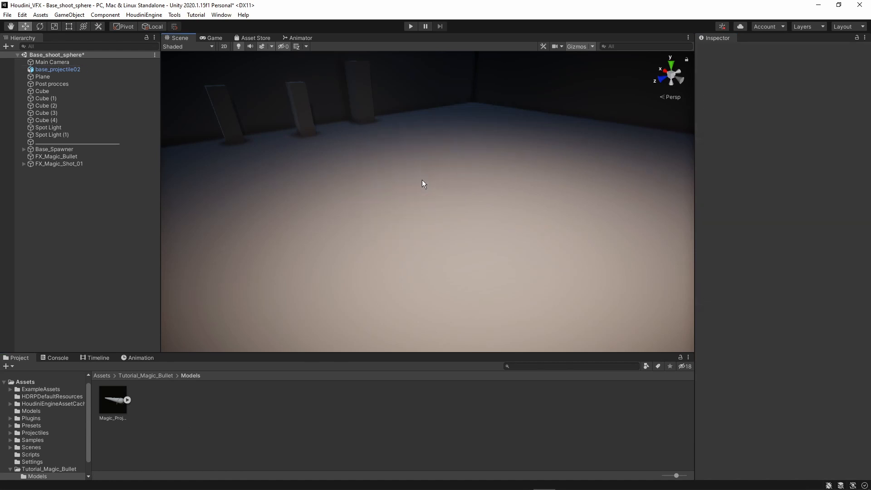
pyautogui.moveTo(420, 182); pyautogui.dragTo(214, 340, button='middle')
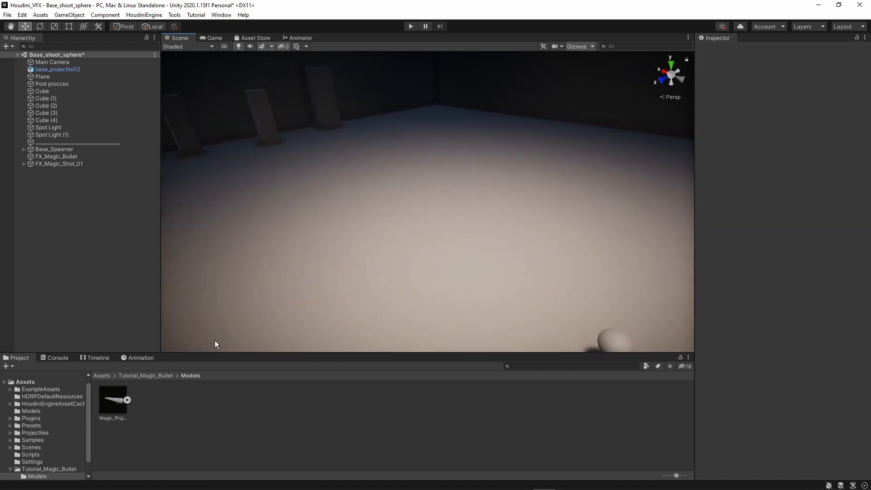
# - Create a Visual Effect Graph named Magic_Projectile in the Tutorial_Magic_Bullet folder
pyautogui.click(145, 378)
pyautogui.moveTo(366, 233); pyautogui.dragTo(359, 227, button='right')
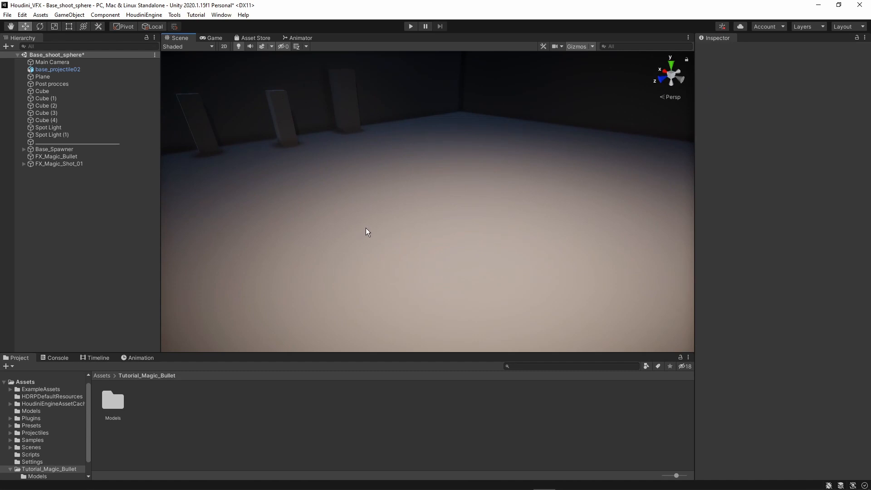
pyautogui.rightClick(172, 408)
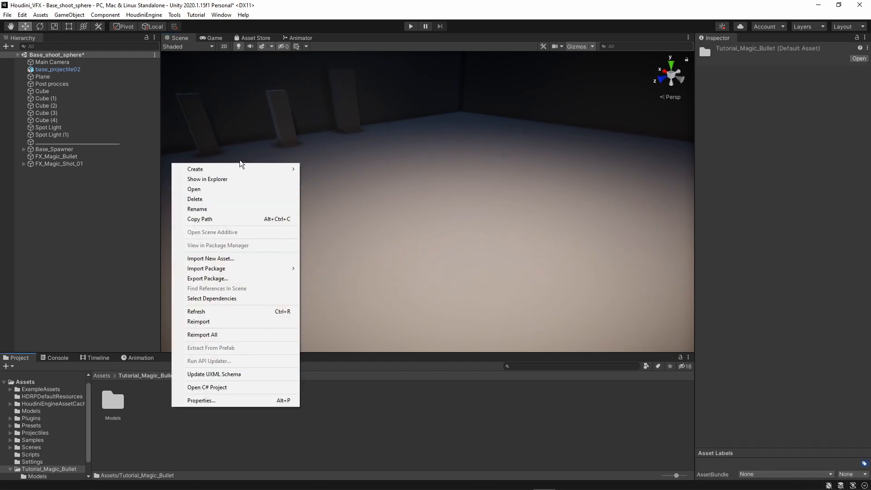
pyautogui.moveTo(243, 169)
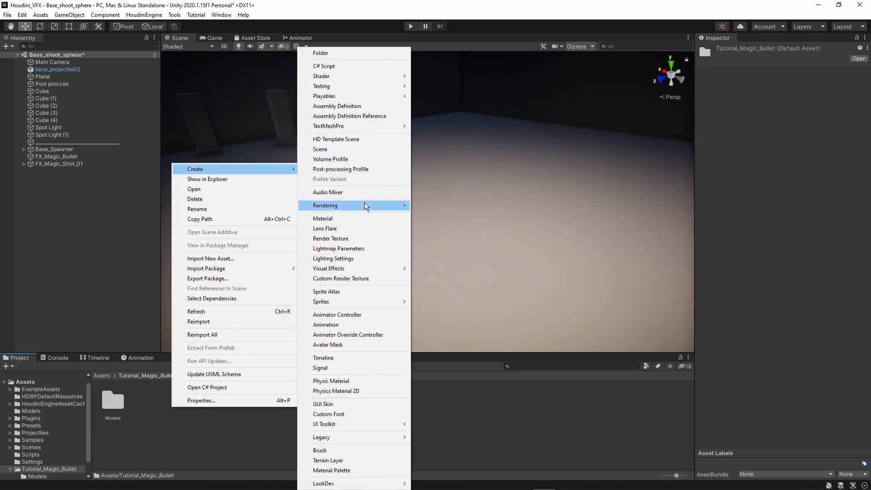
pyautogui.moveTo(366, 269)
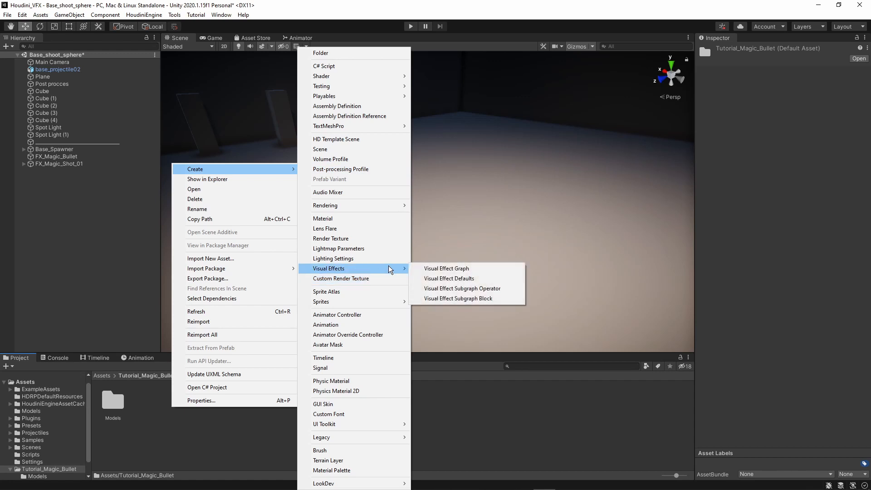
pyautogui.click(484, 269)
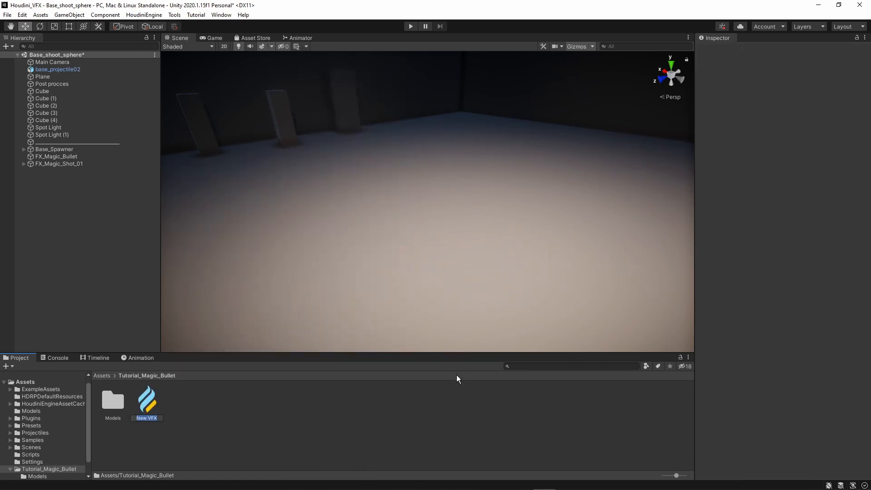
pyautogui.write('Ma')
pyautogui.write('gic_Pro')
pyautogui.write('je')
# - Open the Magic_Projectile graph and dock its window beside the Inspector
pyautogui.doubleClick(140, 406)
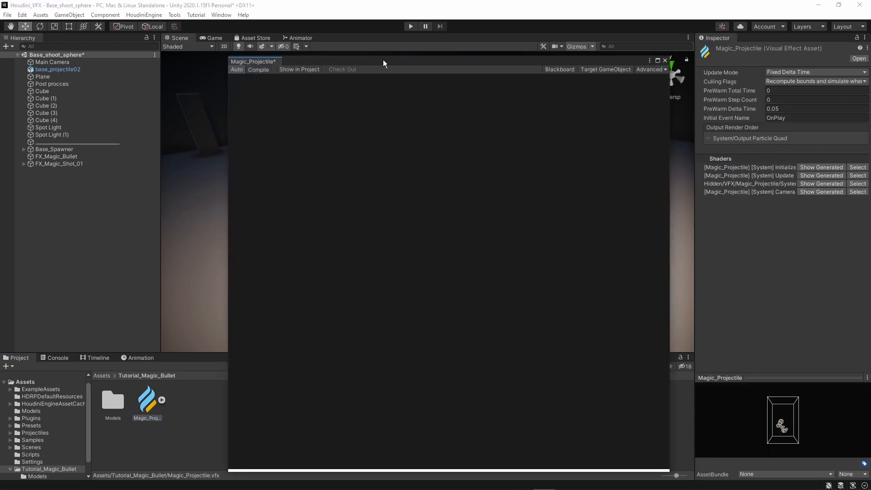
pyautogui.moveTo(383, 59); pyautogui.dragTo(460, 54)
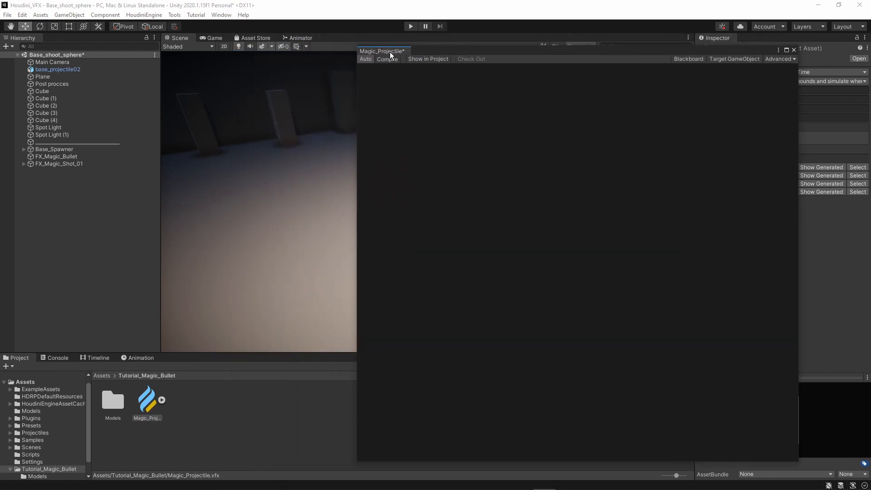
pyautogui.moveTo(390, 56); pyautogui.dragTo(412, 112)
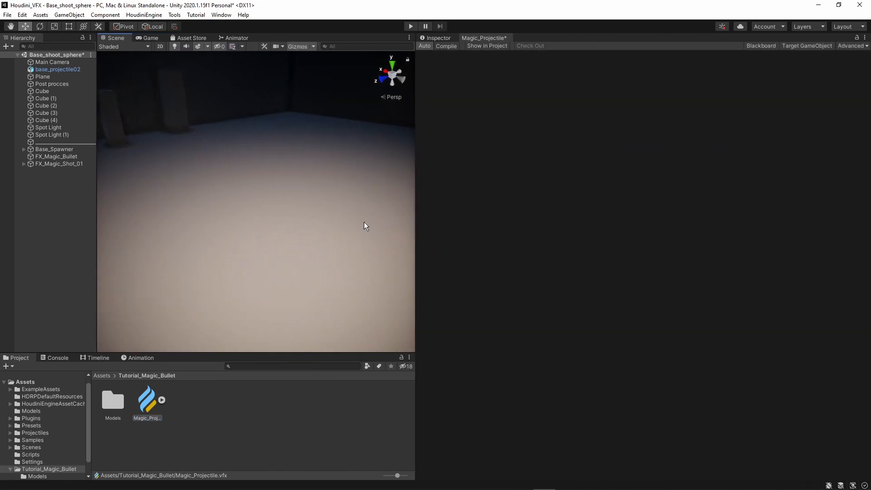
pyautogui.click(619, 177)
pyautogui.rightClick(621, 175)
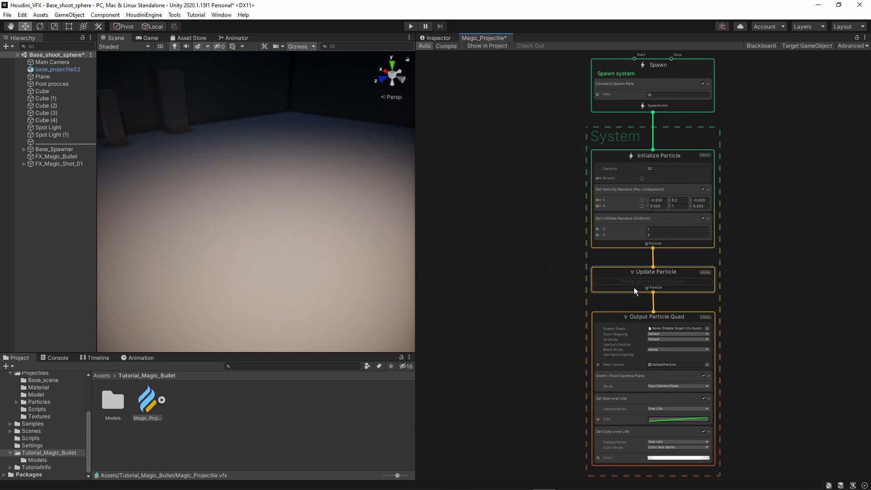
# - Place the Magic_Projectile effect in the scene and raise it above the floor
pyautogui.moveTo(148, 402); pyautogui.dragTo(258, 259)
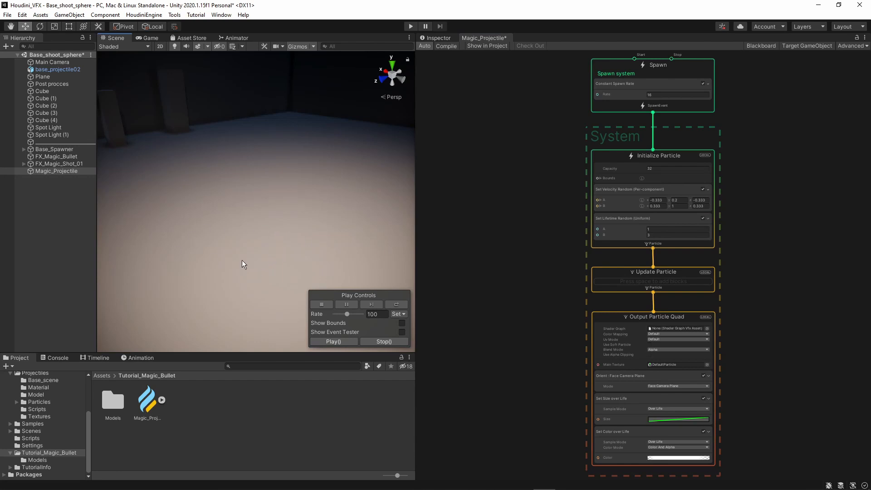
pyautogui.press('f')
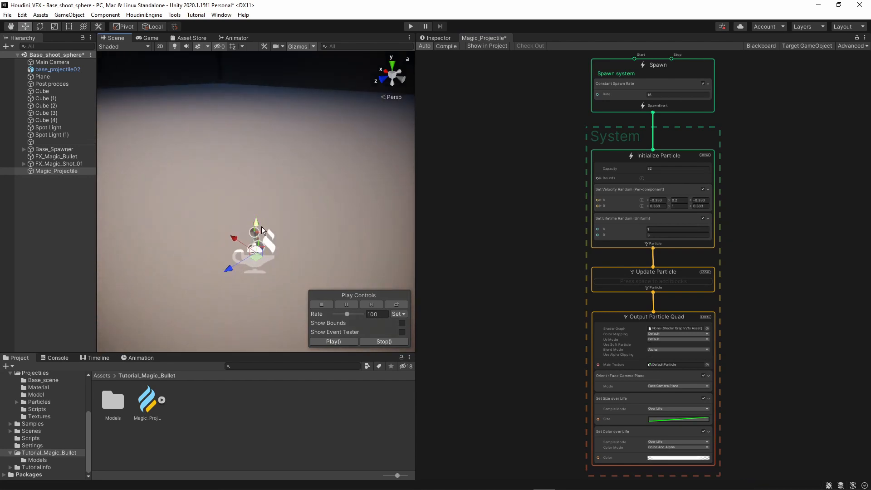
pyautogui.moveTo(257, 255); pyautogui.dragTo(136, 192)
pyautogui.moveTo(236, 224); pyautogui.dragTo(205, 195, button='right')
pyautogui.moveTo(290, 203); pyautogui.dragTo(292, 143)
pyautogui.moveTo(303, 174); pyautogui.dragTo(317, 176, button='right')
# - Examine the default Initialize Particle, Update Particle and Output Particle Quad contexts of the graph
pyautogui.moveTo(532, 211); pyautogui.dragTo(472, 215, button='middle')
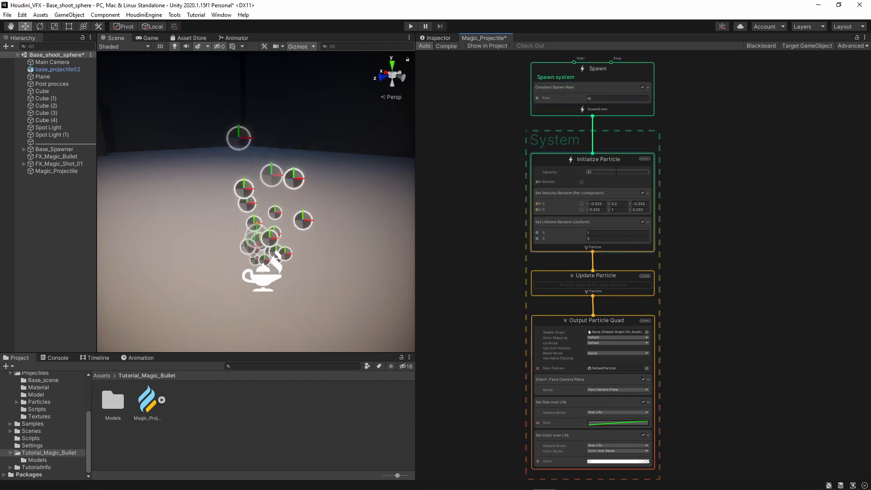
pyautogui.scroll(3, 593, 189)
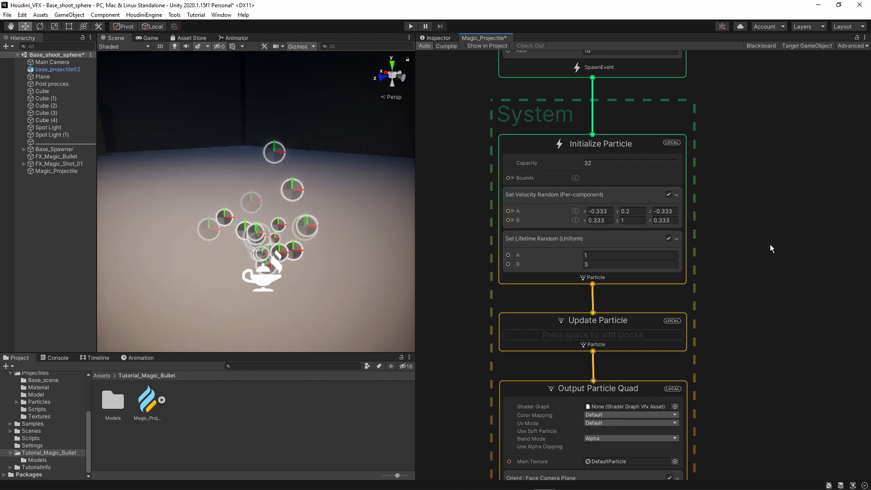
pyautogui.moveTo(770, 244); pyautogui.dragTo(750, 142, button='middle')
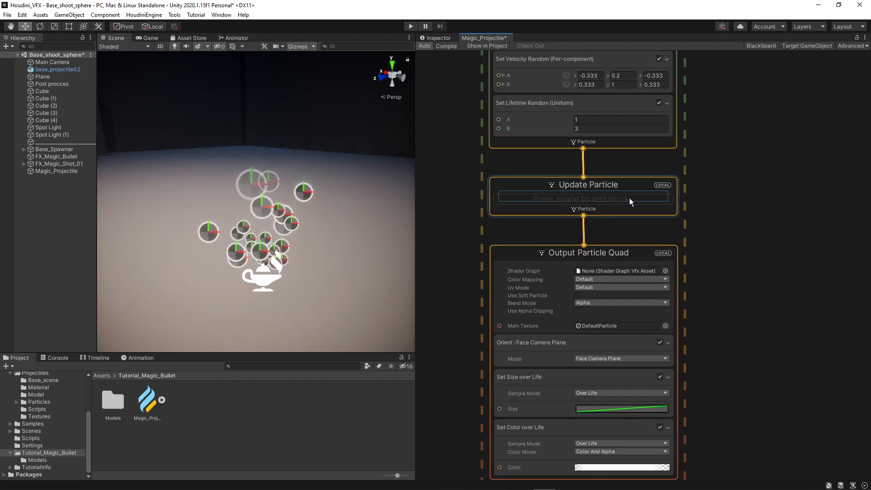
pyautogui.moveTo(690, 226); pyautogui.dragTo(689, 194, button='middle')
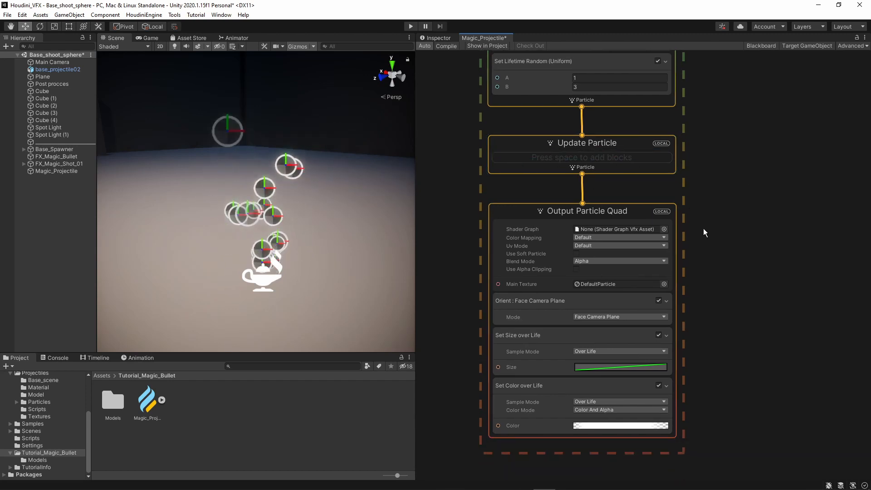
pyautogui.moveTo(704, 227); pyautogui.dragTo(698, 162, button='middle')
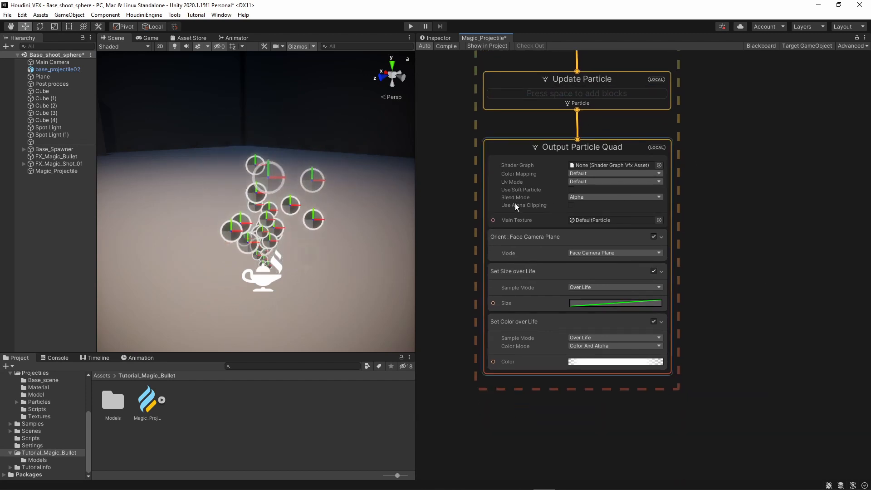
pyautogui.moveTo(516, 205)
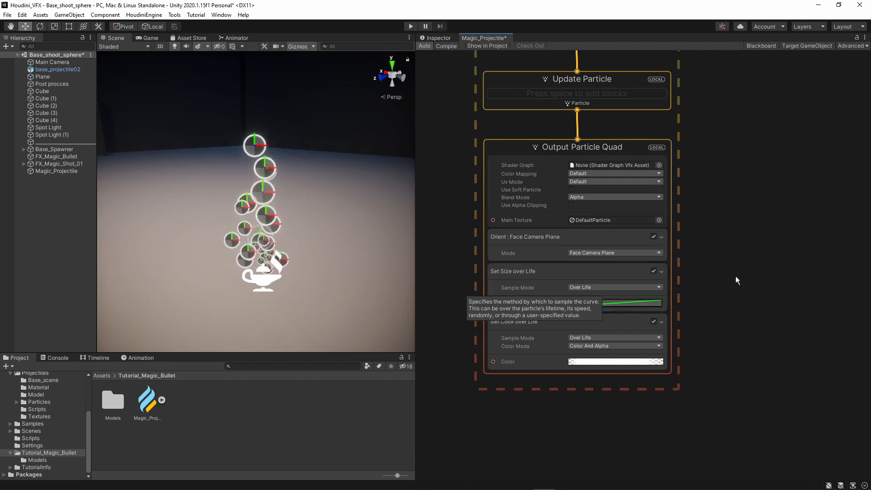
pyautogui.scroll(-2, 736, 241)
pyautogui.moveTo(516, 162); pyautogui.dragTo(462, 245, button='middle')
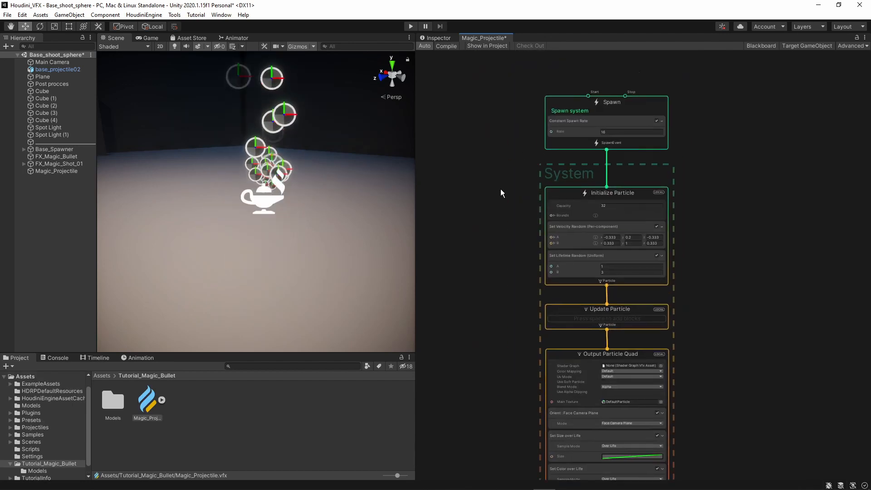
# - Move the Spawn context farther above Initialize Particle and disable its Constant Spawn Rate block
pyautogui.scroll(4, 566, 155)
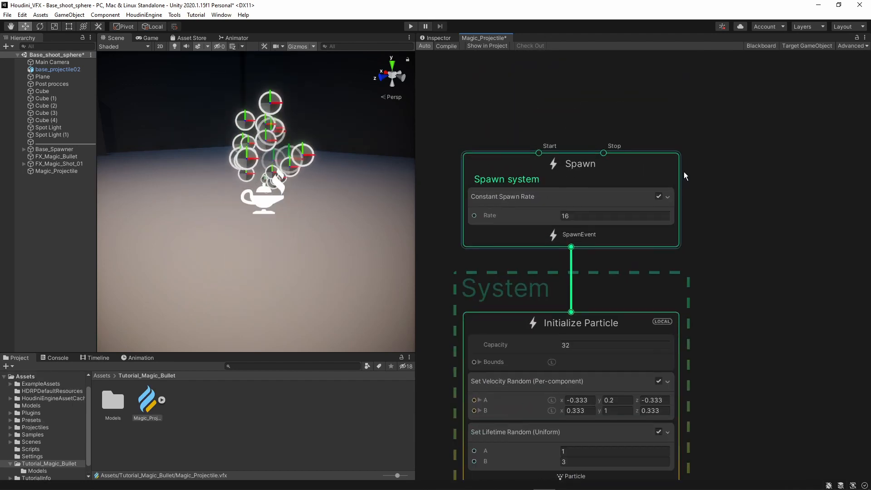
pyautogui.moveTo(684, 171); pyautogui.dragTo(700, 240, button='middle')
pyautogui.moveTo(657, 235); pyautogui.dragTo(655, 122)
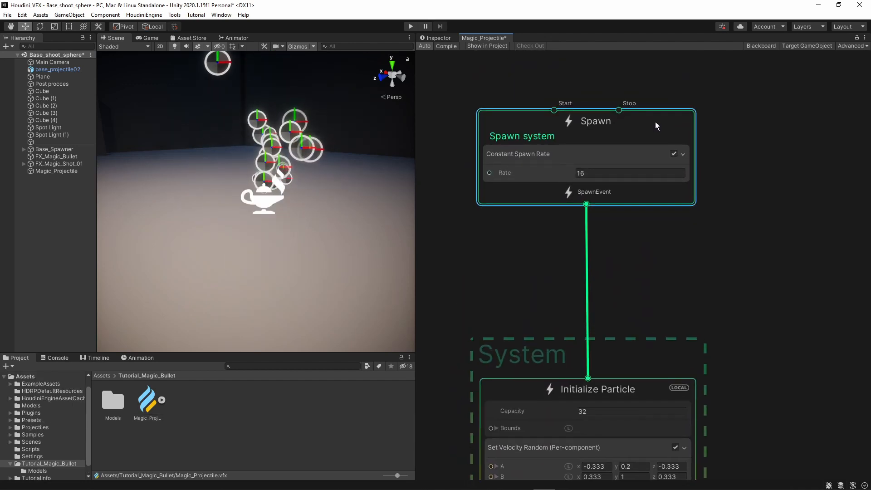
pyautogui.scroll(1, 646, 288)
pyautogui.moveTo(646, 288); pyautogui.dragTo(649, 323, button='middle')
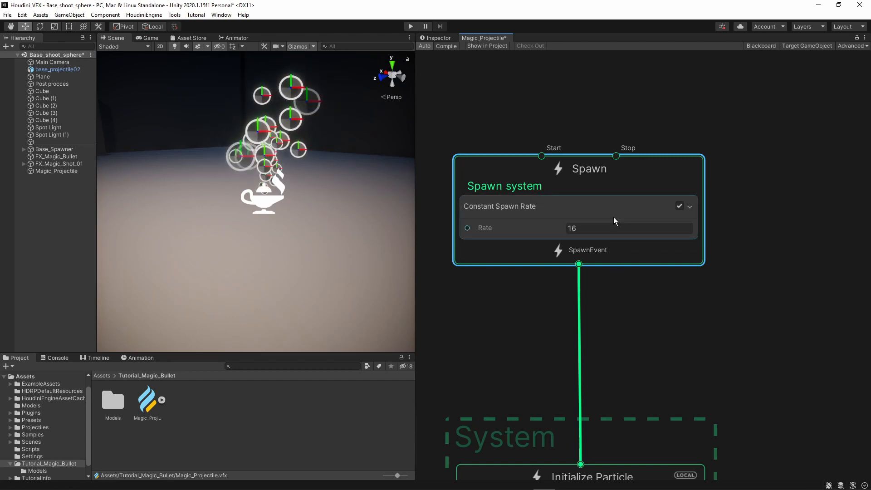
pyautogui.click(679, 207)
# - Add a Periodic Burst block to the Spawn context and set its Count to 1
pyautogui.click(646, 252)
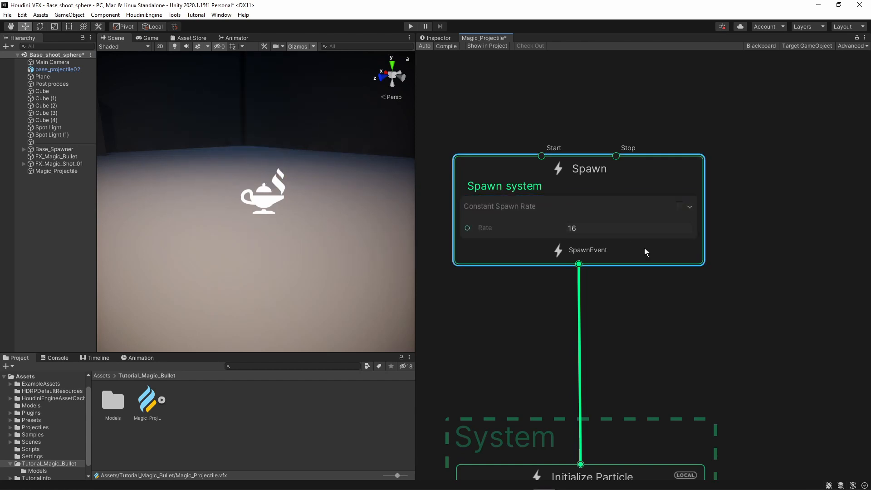
pyautogui.press('space')
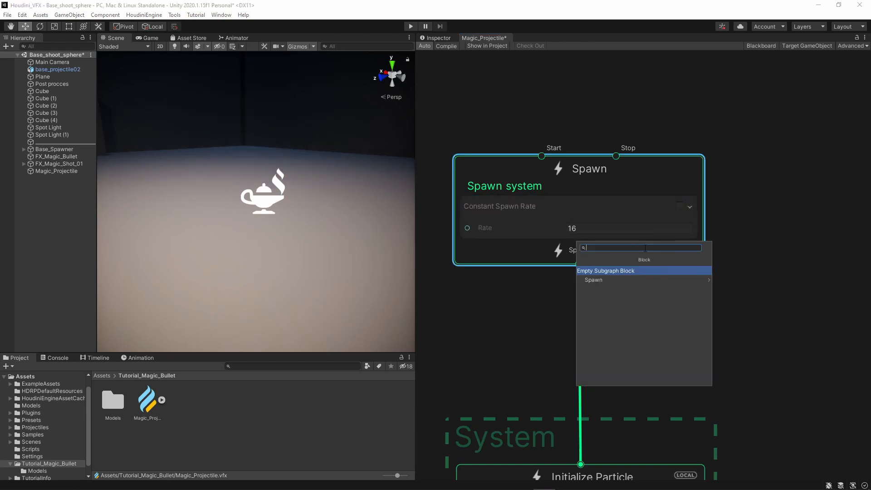
pyautogui.write('burst')
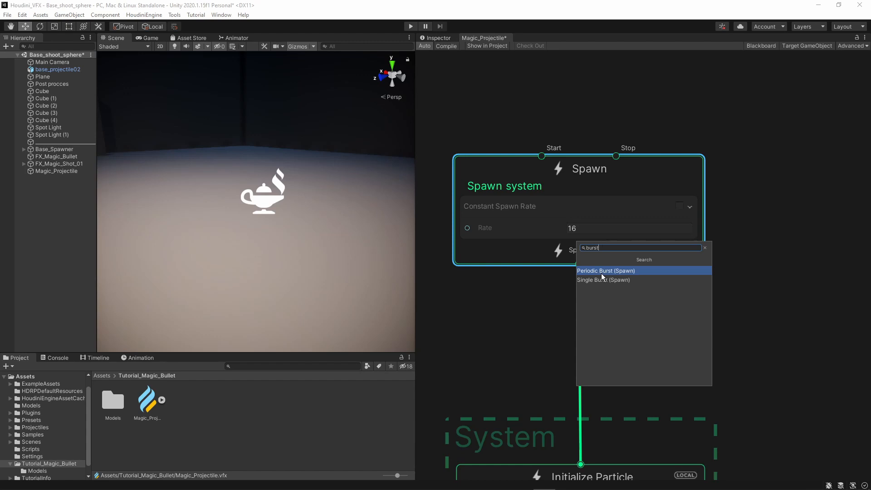
pyautogui.click(596, 271)
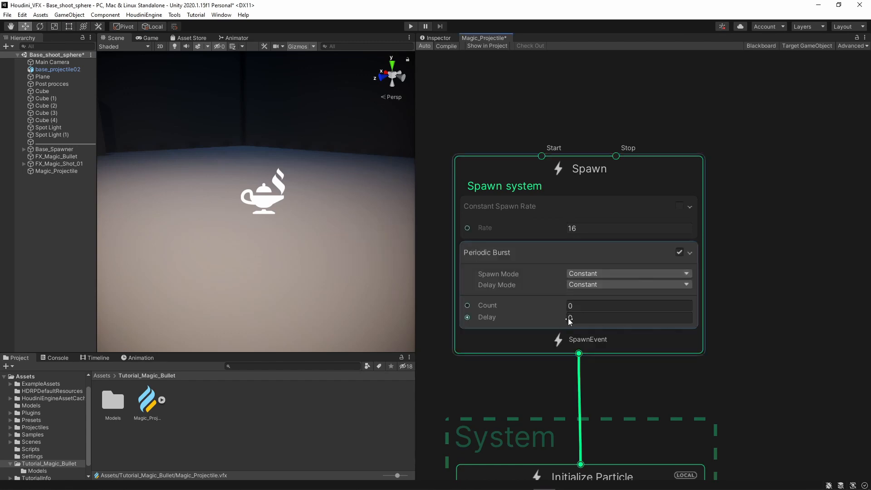
pyautogui.click(584, 306)
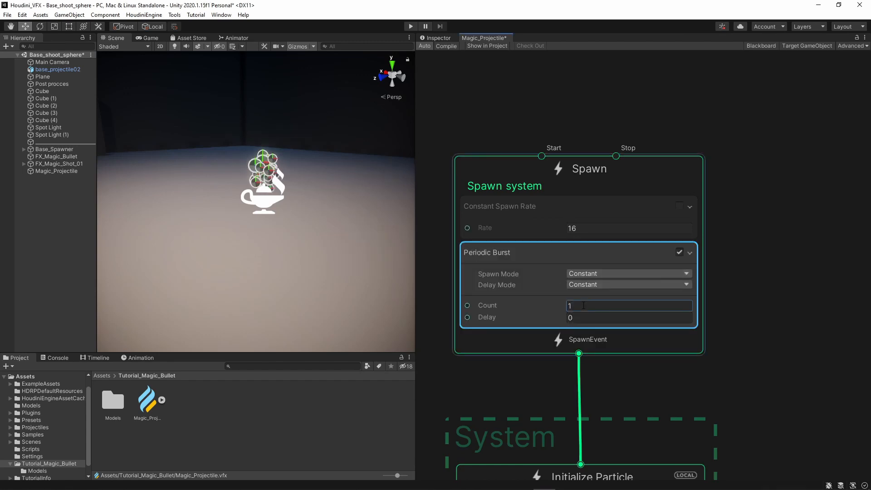
pyautogui.keyDown('alt'); pyautogui.moveTo(275, 200); pyautogui.dragTo(261, 146); pyautogui.keyUp('alt')
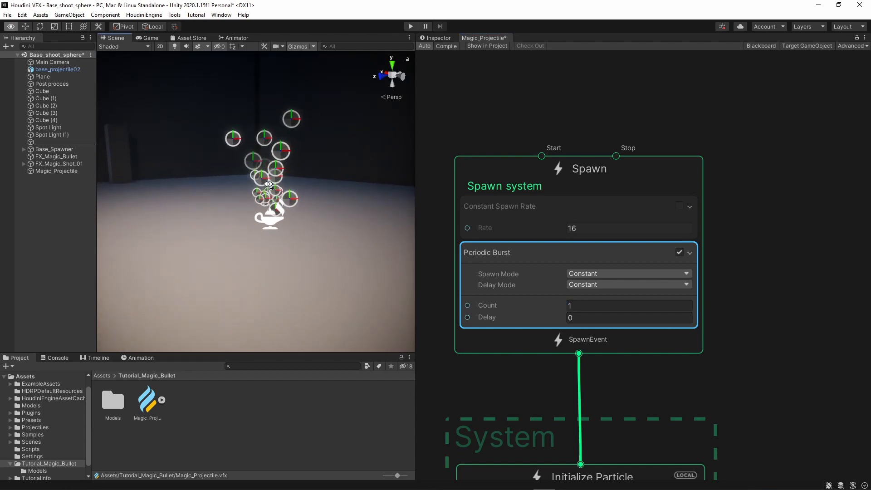
# - Set the Delay of the Periodic Burst block in the Spawn context to 1
pyautogui.moveTo(261, 145); pyautogui.dragTo(266, 185, button='middle')
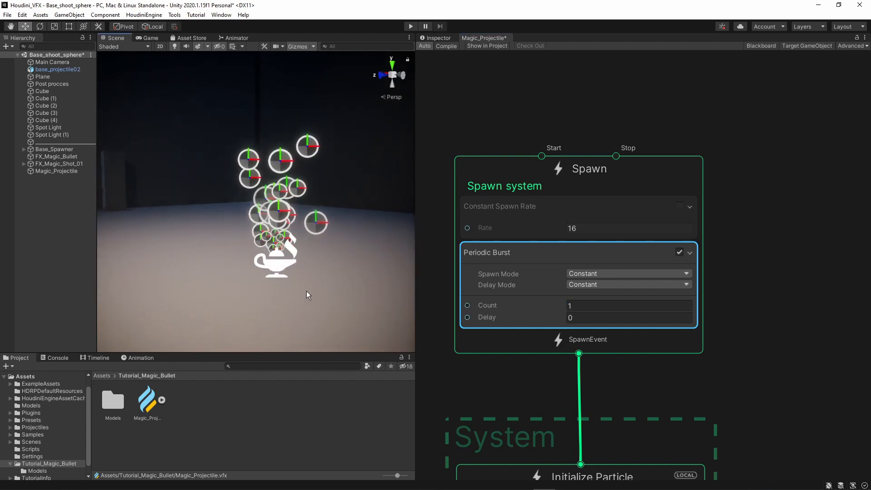
pyautogui.click(593, 321)
pyautogui.write('1')
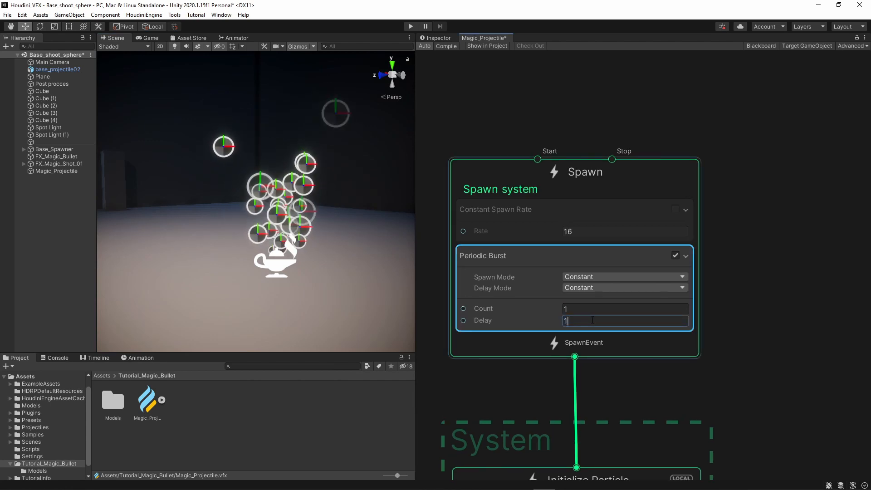
pyautogui.click(760, 292)
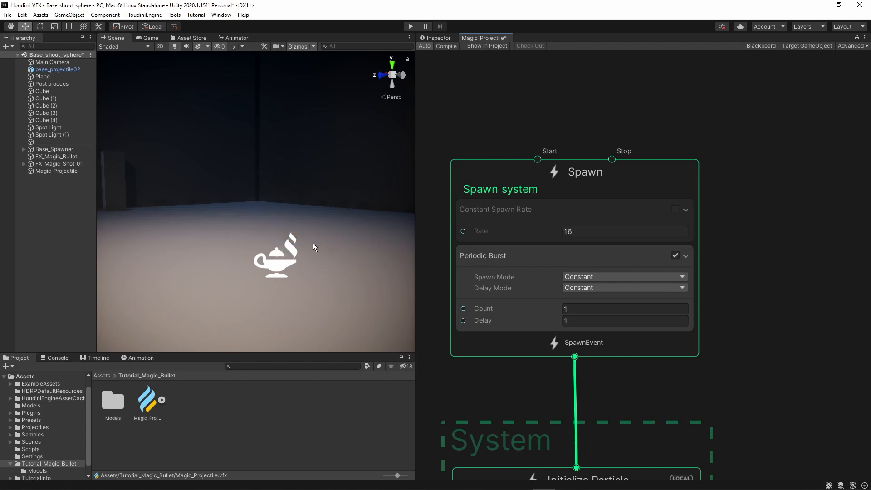
# - Delete the Set Velocity Random and Set Lifetime Random blocks from the Initialize Particle context
pyautogui.moveTo(721, 287); pyautogui.dragTo(714, 203, button='middle')
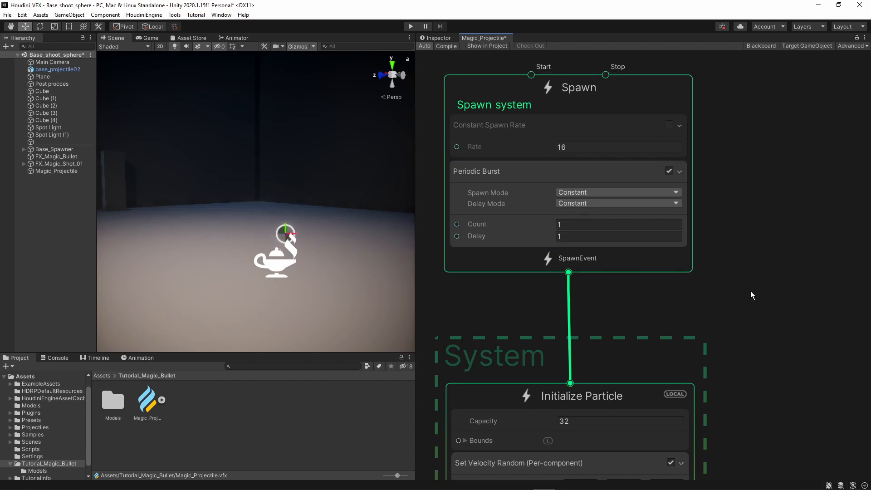
pyautogui.moveTo(735, 292); pyautogui.dragTo(720, 149, button='middle')
pyautogui.moveTo(725, 232); pyautogui.dragTo(736, 174, button='middle')
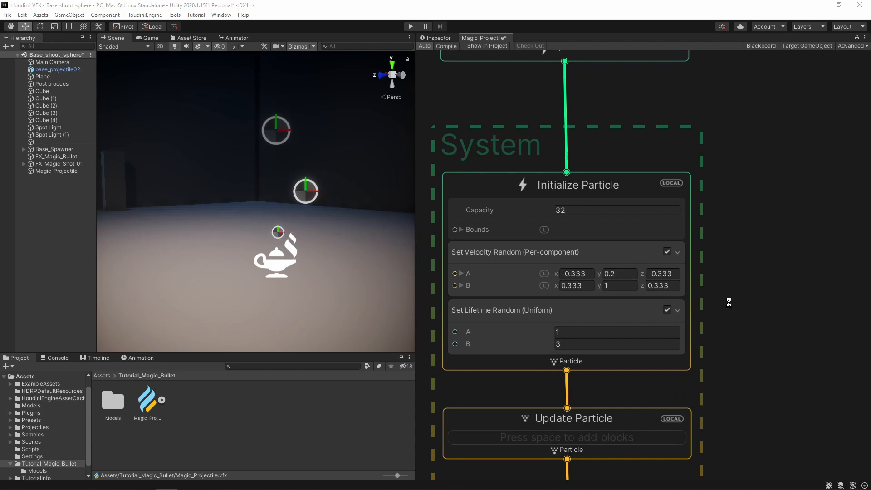
pyautogui.moveTo(728, 299); pyautogui.dragTo(755, 268, button='middle')
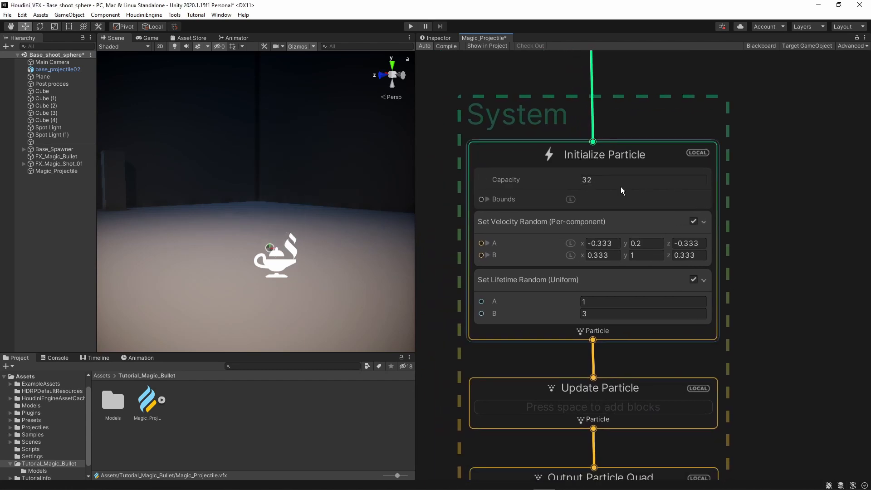
pyautogui.click(578, 180)
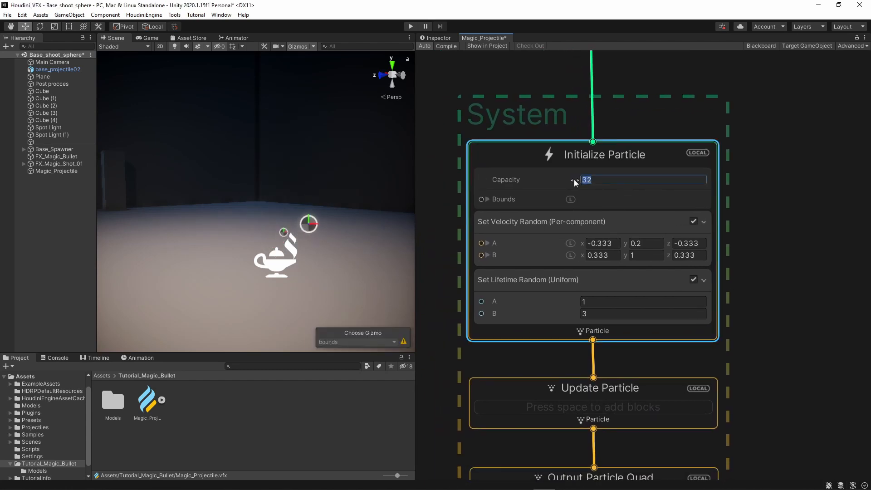
pyautogui.click(765, 194)
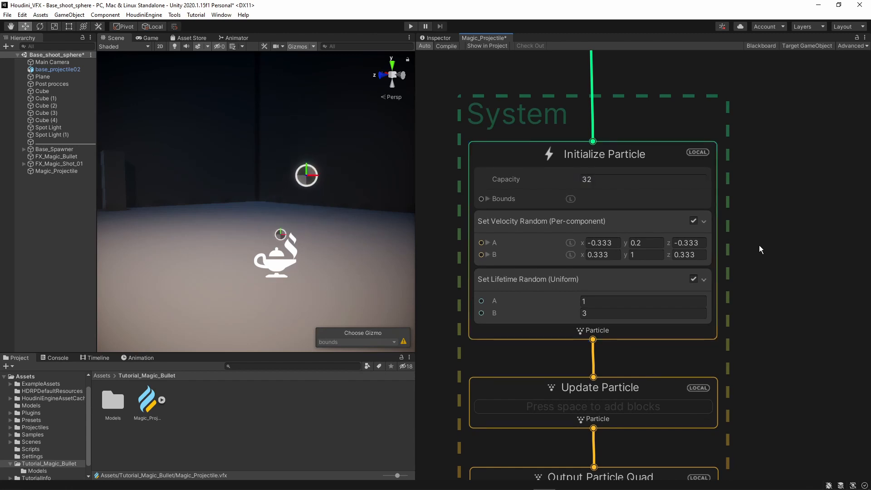
pyautogui.moveTo(759, 245); pyautogui.dragTo(762, 214, button='middle')
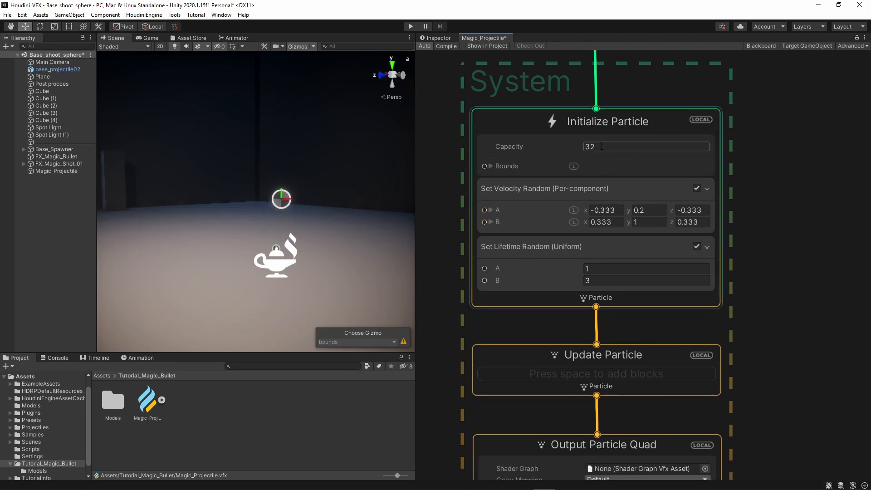
pyautogui.click(623, 192)
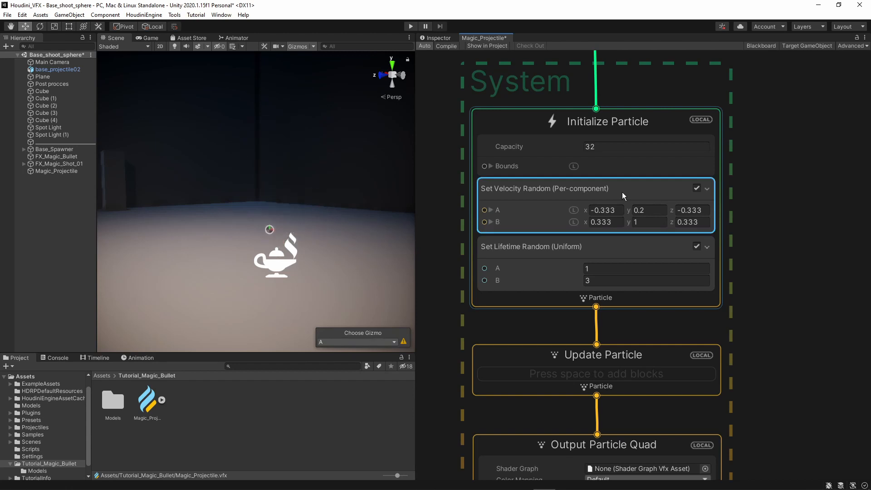
pyautogui.press('Delete')
pyautogui.click(617, 194)
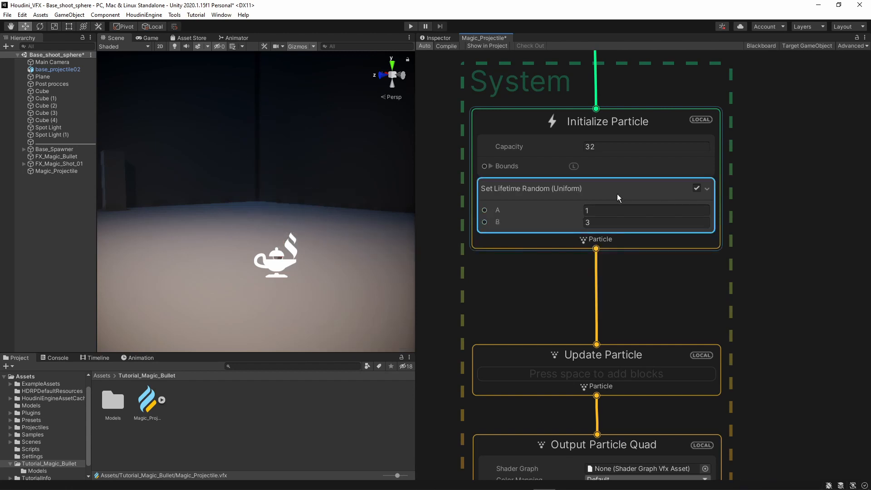
pyautogui.press('Delete')
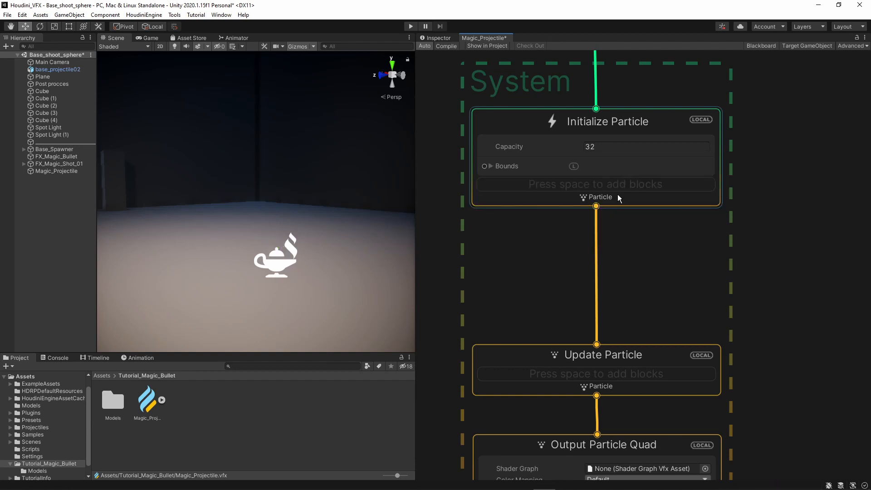
# - Add a Set Velocity block to Initialize Particle and set its Z velocity to 30
pyautogui.click(627, 186)
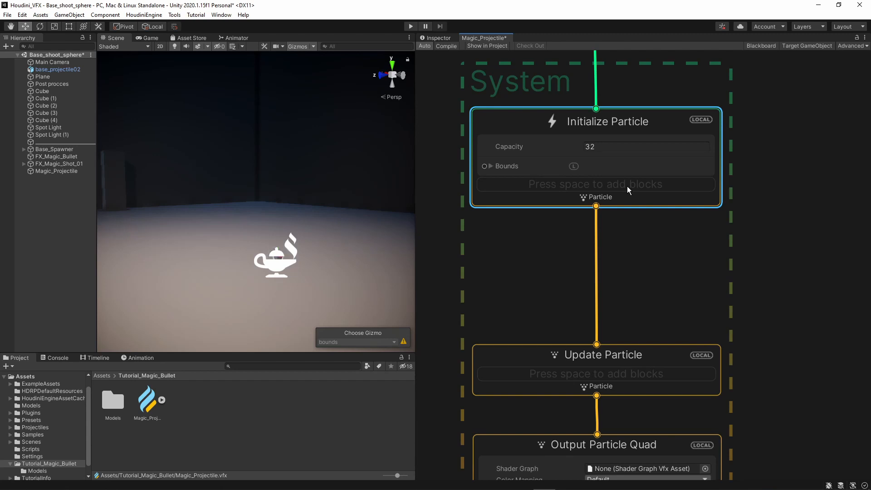
pyautogui.press('space')
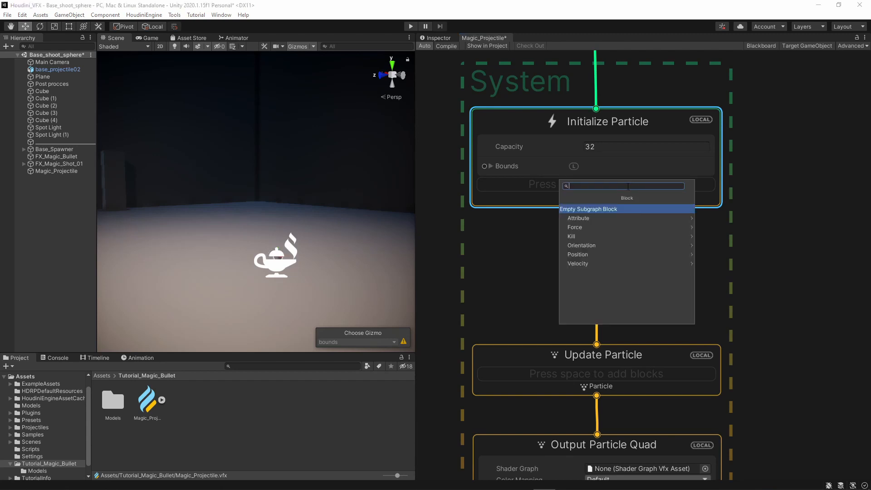
pyautogui.write('set ')
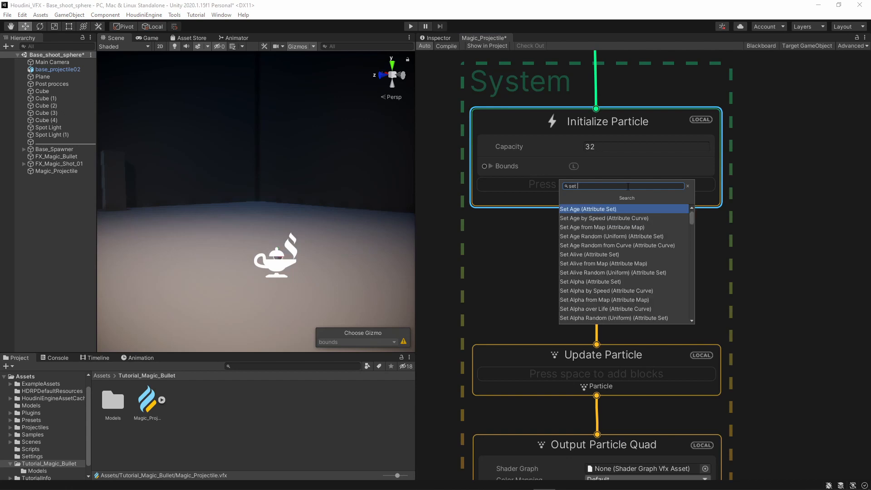
pyautogui.write('vel')
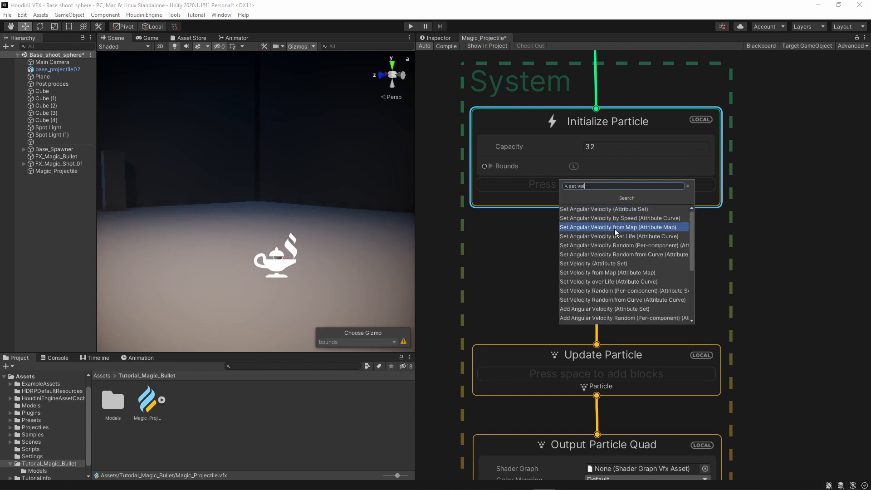
pyautogui.click(598, 263)
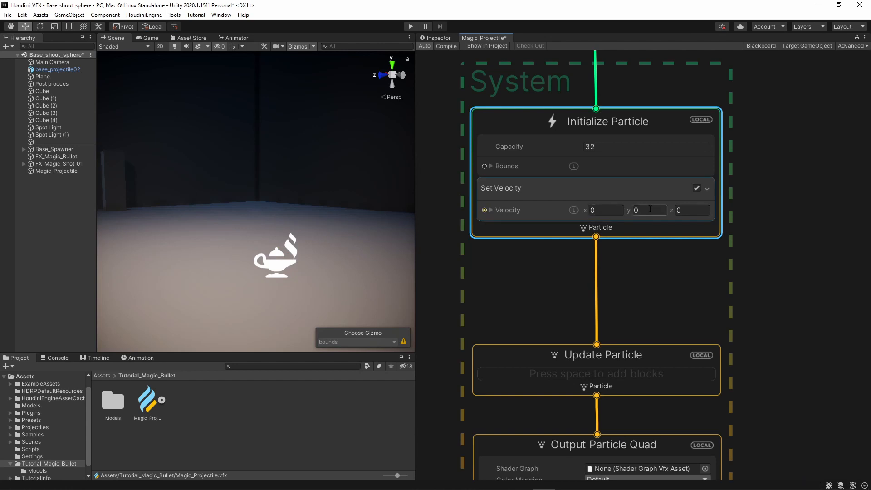
pyautogui.click(685, 210)
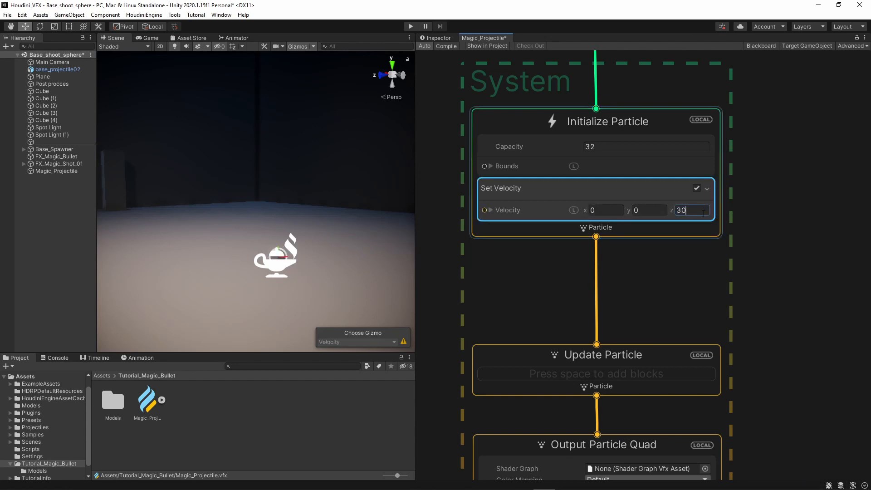
pyautogui.moveTo(318, 231); pyautogui.dragTo(240, 271, button='right')
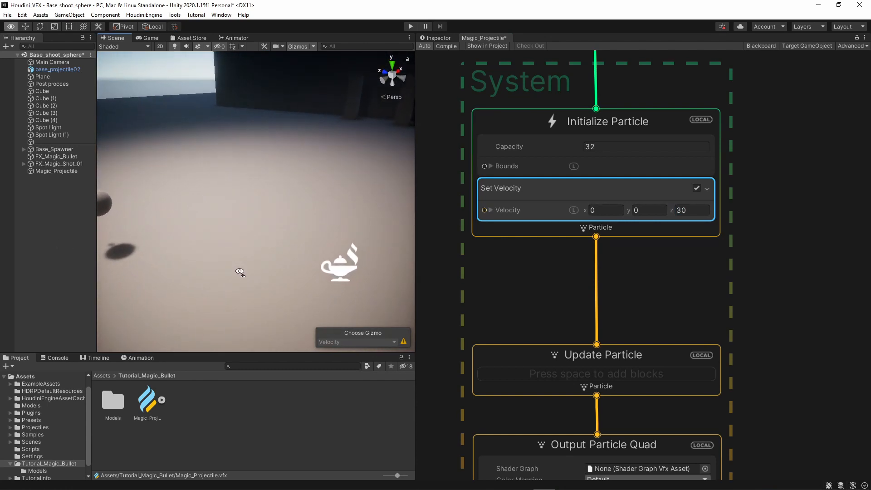
# - Add a Set Lifetime block below Set Velocity in Initialize Particle and set the Lifetime to 0.5
pyautogui.click(622, 232)
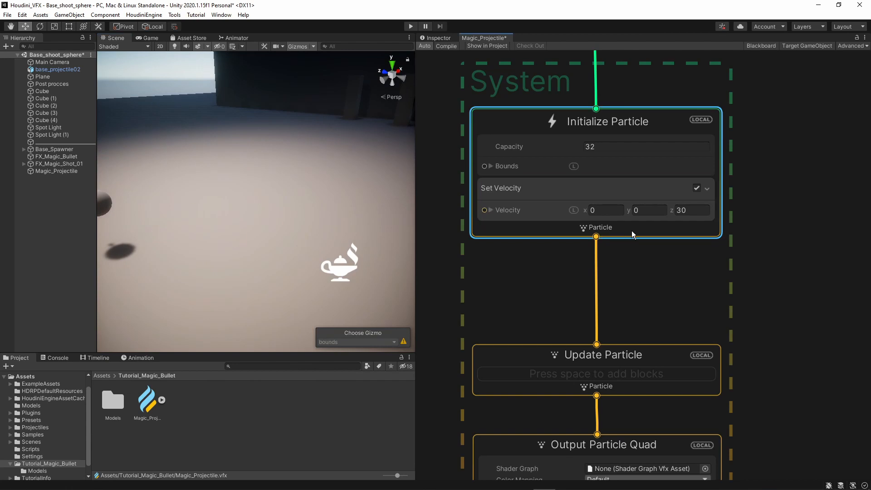
pyautogui.press('space')
pyautogui.write('set li')
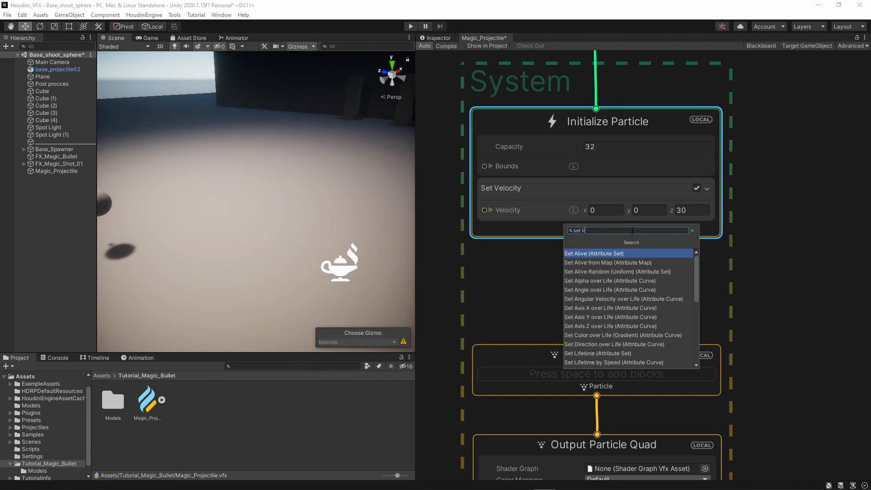
pyautogui.click(594, 354)
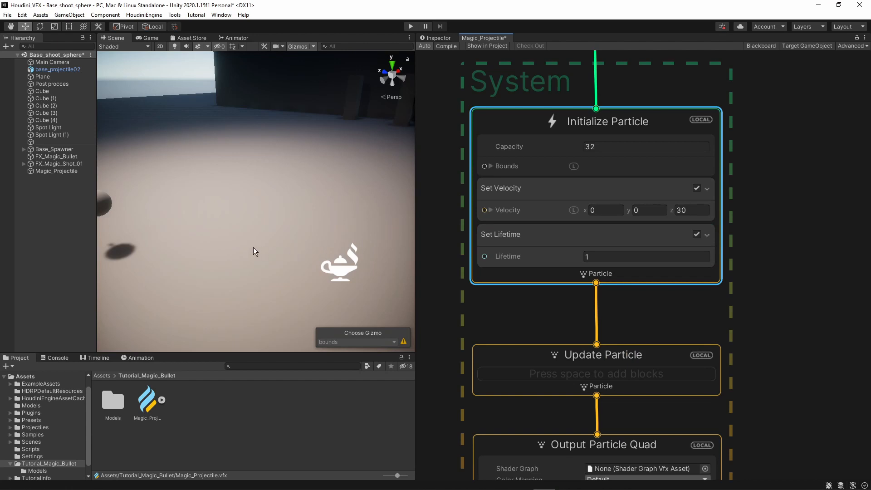
pyautogui.moveTo(284, 244)
pyautogui.mouseDown(button='right')
pyautogui.moveTo(232, 242)
pyautogui.moveTo(291, 241)
pyautogui.mouseUp(button='right')
pyautogui.click(604, 255)
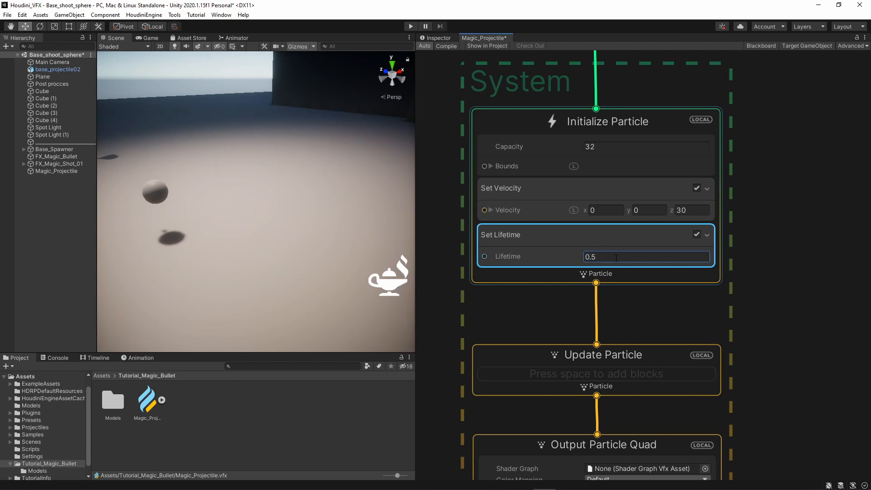
pyautogui.click(384, 281)
pyautogui.moveTo(385, 281); pyautogui.dragTo(394, 293, button='right')
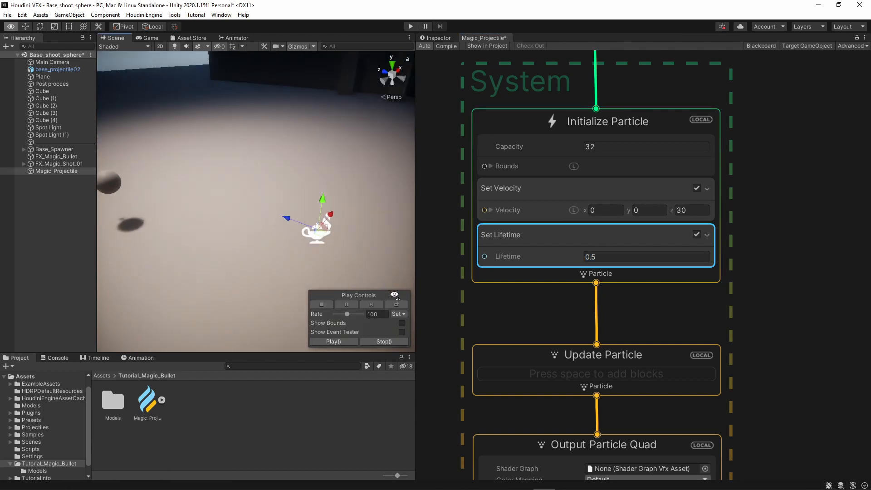
# - Move the Output Particle Quad context down and aside from Update Particle to make room for another output
pyautogui.scroll(-2, 390, 290)
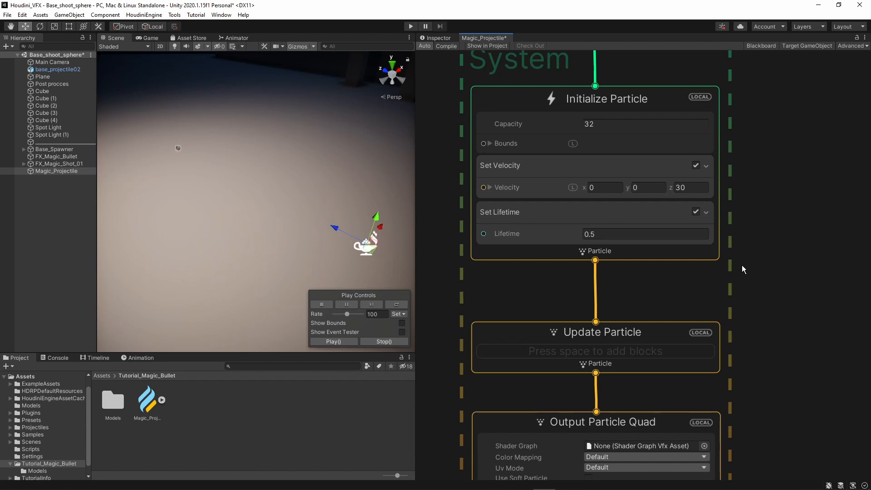
pyautogui.moveTo(746, 311)
pyautogui.mouseDown(button='middle')
pyautogui.moveTo(740, 225)
pyautogui.moveTo(745, 256)
pyautogui.mouseUp(button='middle')
pyautogui.moveTo(746, 321); pyautogui.dragTo(747, 232, button='middle')
pyautogui.moveTo(748, 283); pyautogui.dragTo(747, 226, button='middle')
pyautogui.scroll(-1, 746, 227)
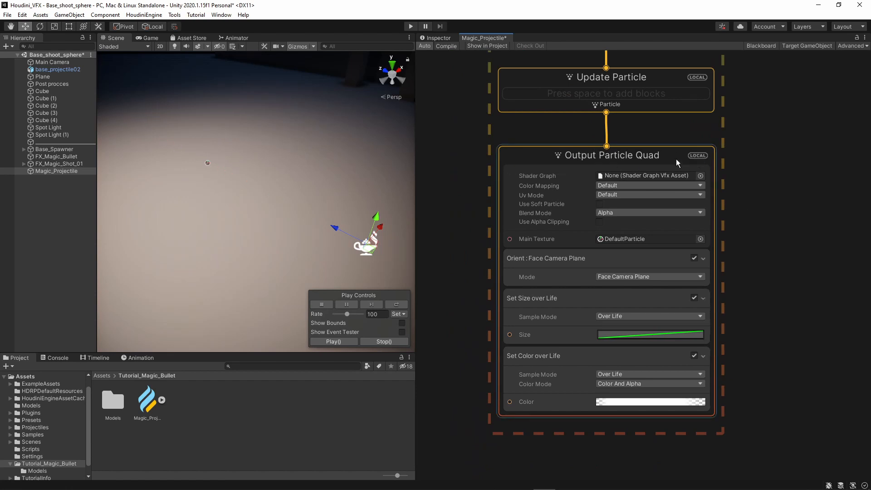
pyautogui.moveTo(671, 157); pyautogui.dragTo(622, 185)
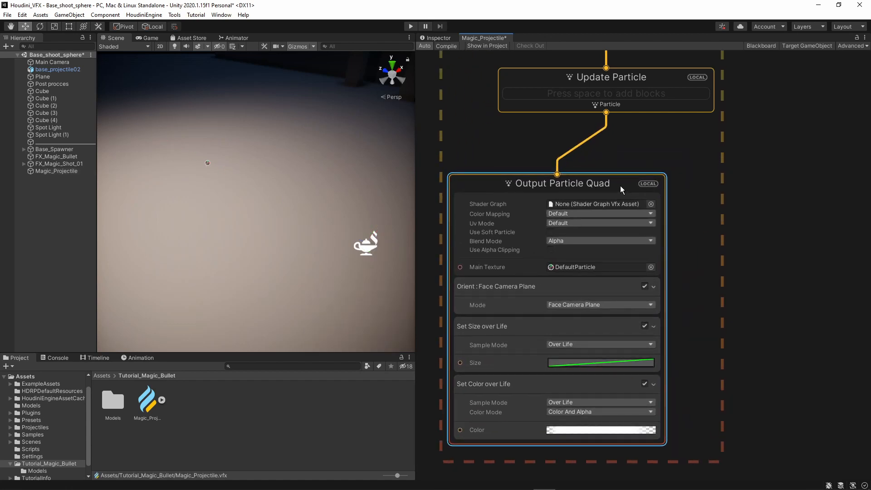
pyautogui.moveTo(726, 224); pyautogui.dragTo(690, 232, button='middle')
# - Add an Output Particle Mesh context beside Output Particle Quad and connect it to Update Particle
pyautogui.click(720, 234)
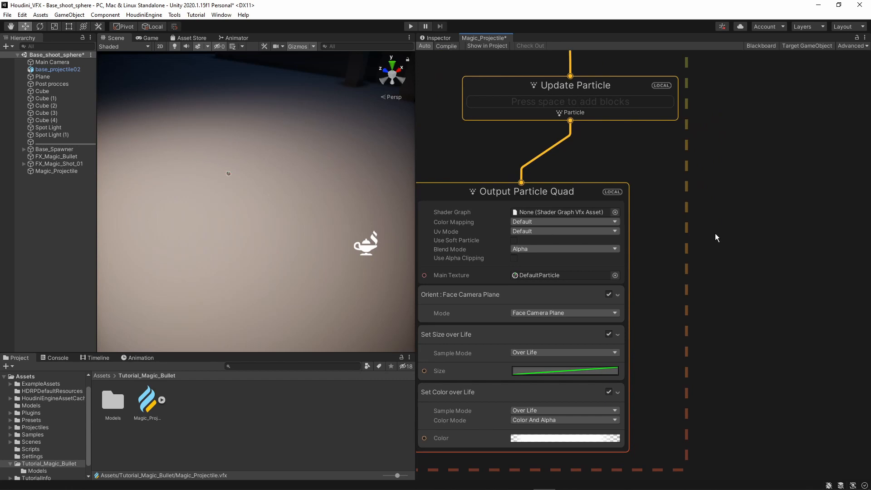
pyautogui.press('space')
pyautogui.write('mesh')
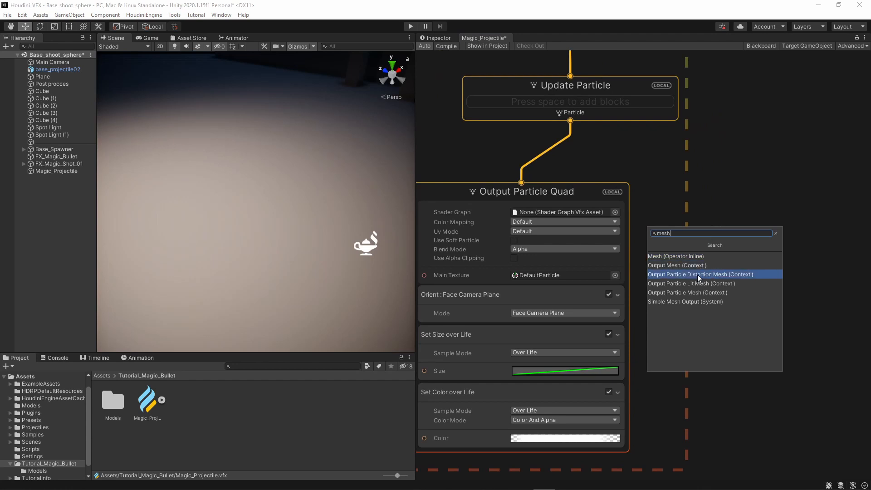
pyautogui.click(675, 292)
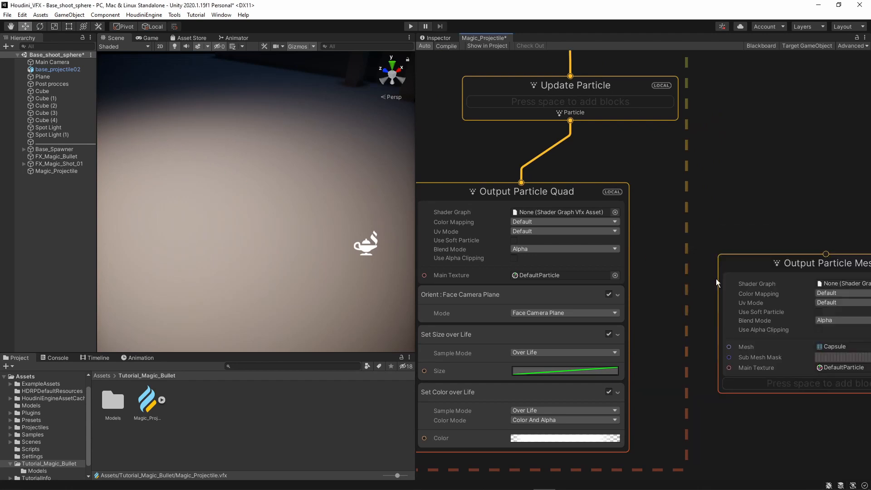
pyautogui.scroll(-1, 726, 245)
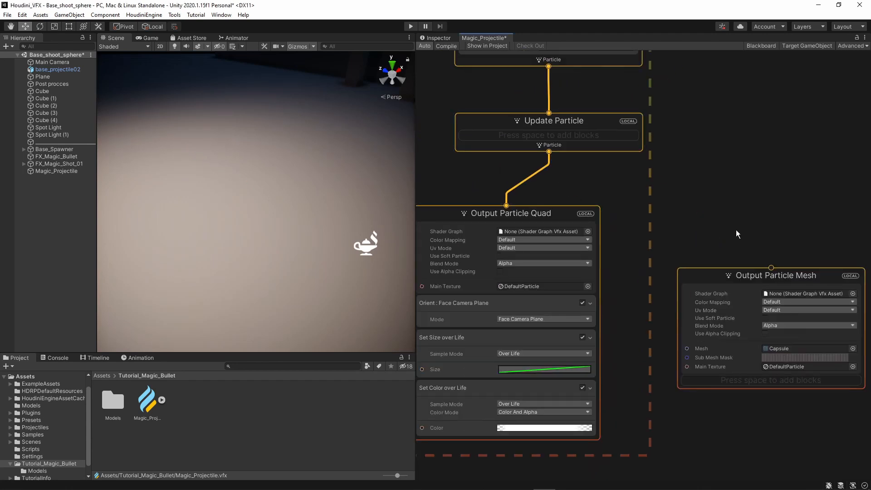
pyautogui.moveTo(772, 268); pyautogui.dragTo(539, 160)
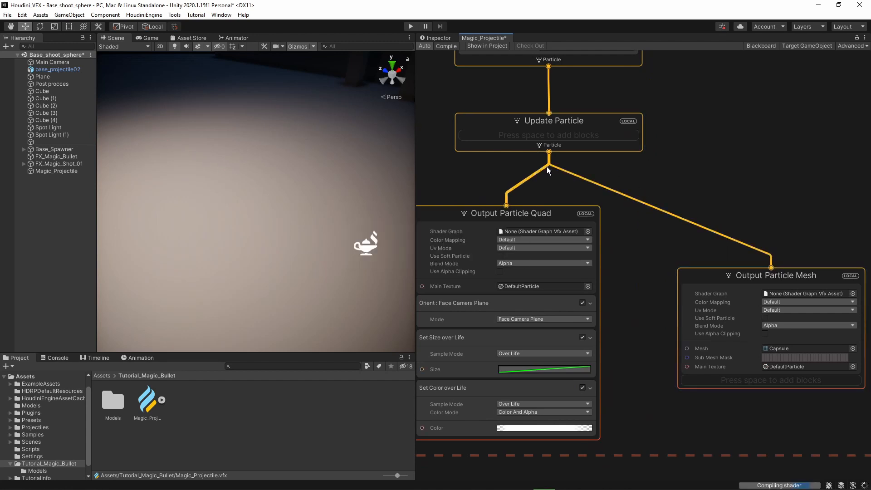
# - Delete the Output Particle Quad context and move Output Particle Mesh directly below Update Particle
pyautogui.click(532, 224)
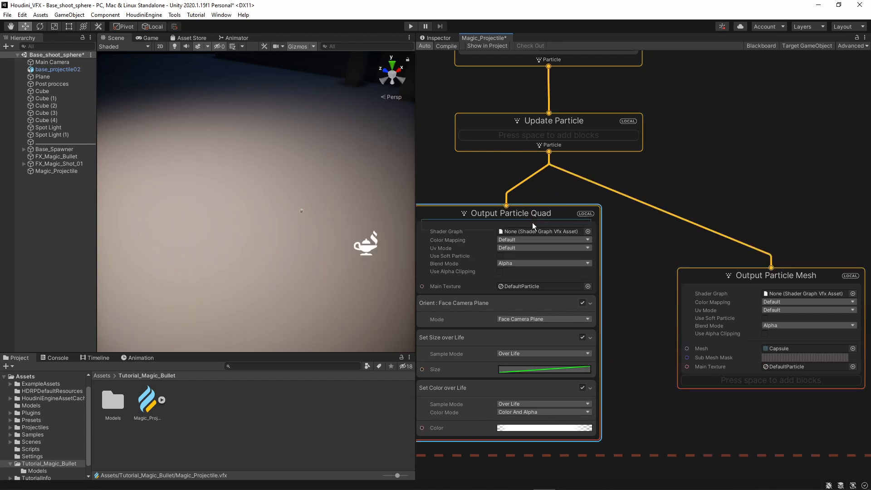
pyautogui.scroll(-3, 532, 222)
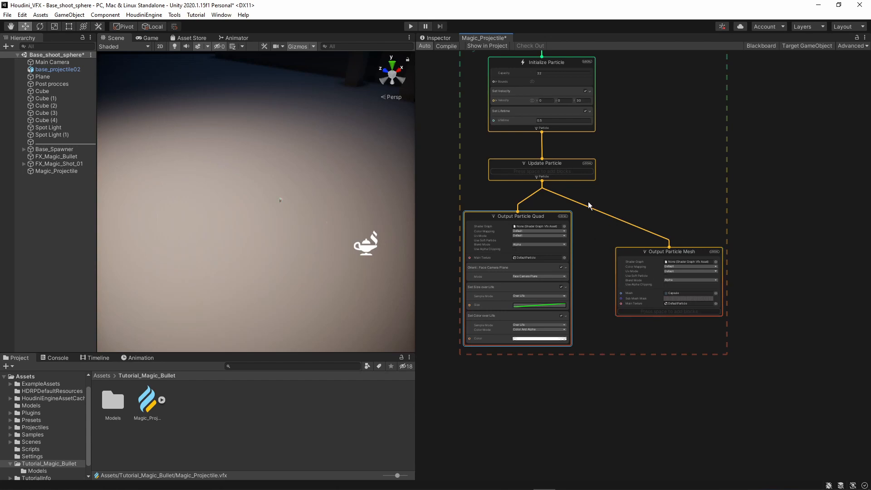
pyautogui.moveTo(590, 247); pyautogui.dragTo(578, 243)
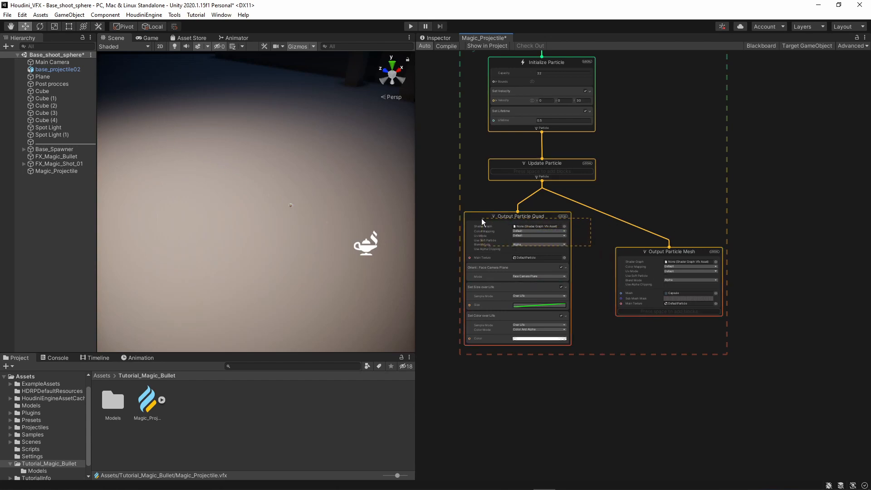
pyautogui.moveTo(481, 221); pyautogui.dragTo(451, 225)
pyautogui.press('Delete')
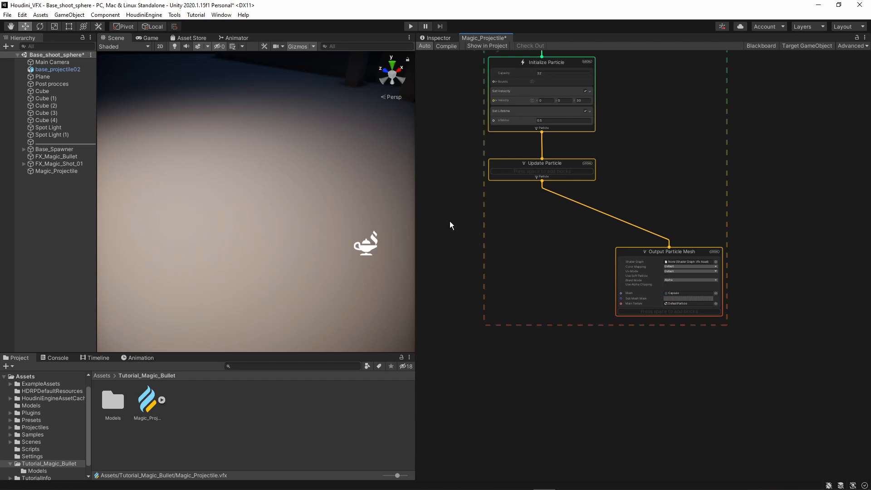
pyautogui.moveTo(684, 253); pyautogui.dragTo(554, 200)
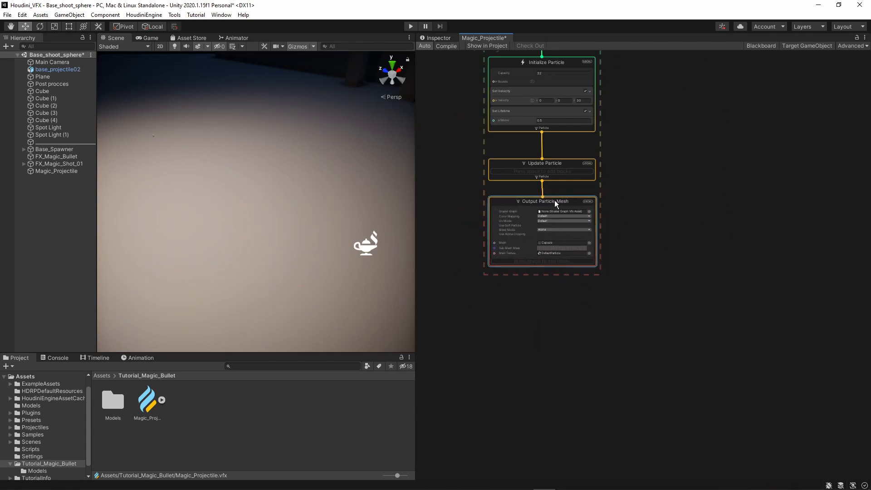
# - Set the mesh of Output Particle Mesh to Magic_Projectile_01
pyautogui.scroll(5, 544, 213)
pyautogui.scroll(1, 538, 217)
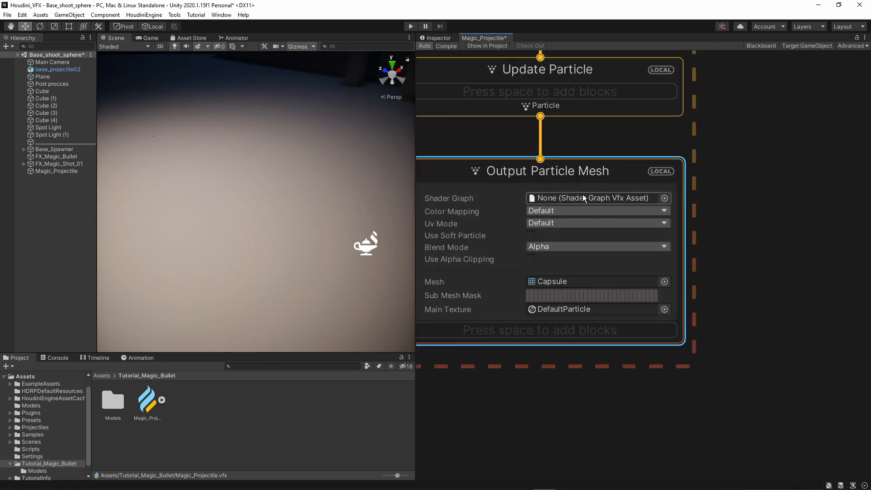
pyautogui.scroll(-1, 517, 211)
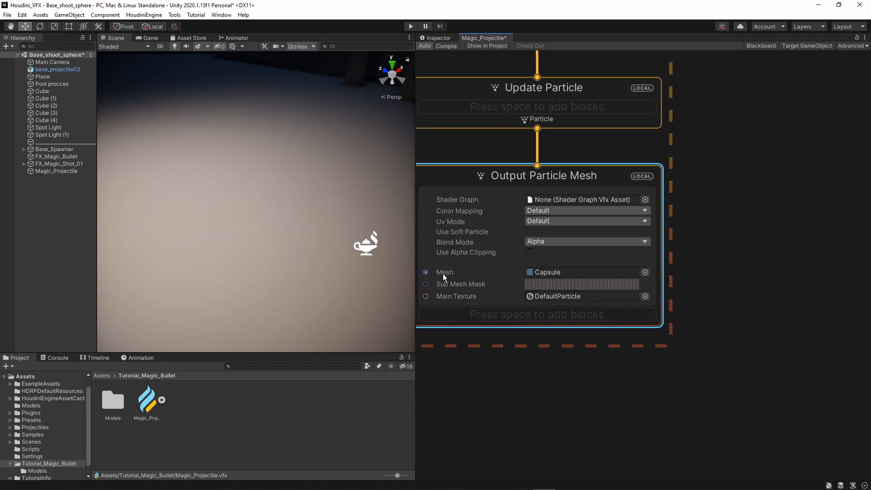
pyautogui.click(670, 276)
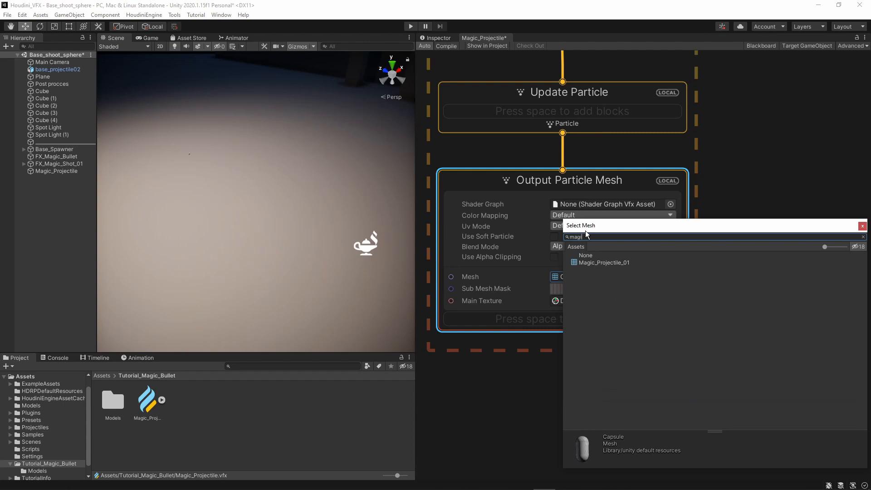
pyautogui.click(618, 263)
pyautogui.doubleClick(618, 263)
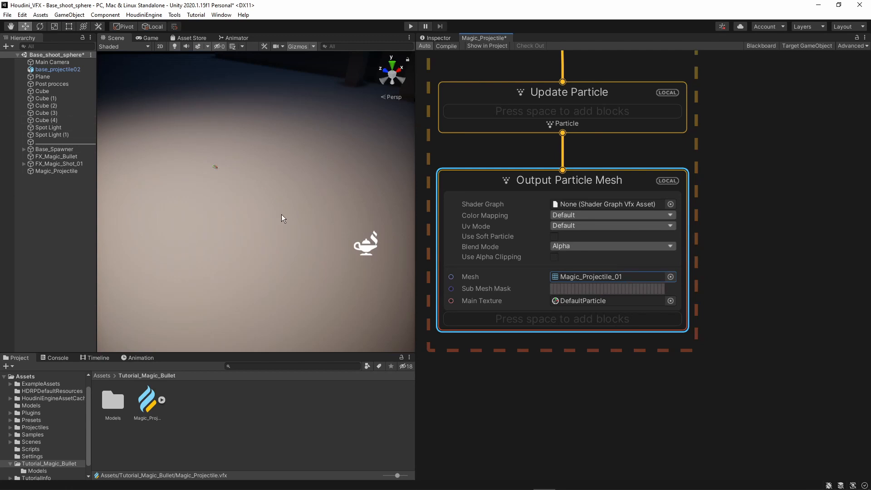
pyautogui.click(750, 353)
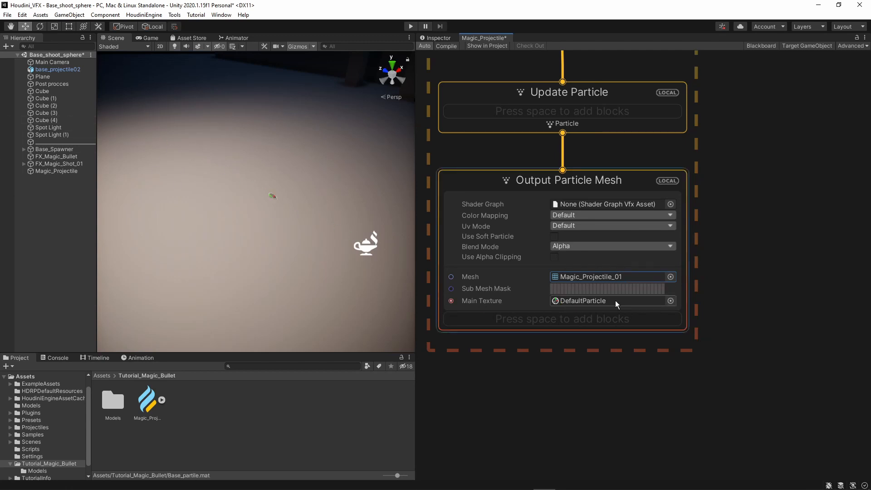
# - Set the main texture of Output Particle Mesh to White1px
pyautogui.click(669, 301)
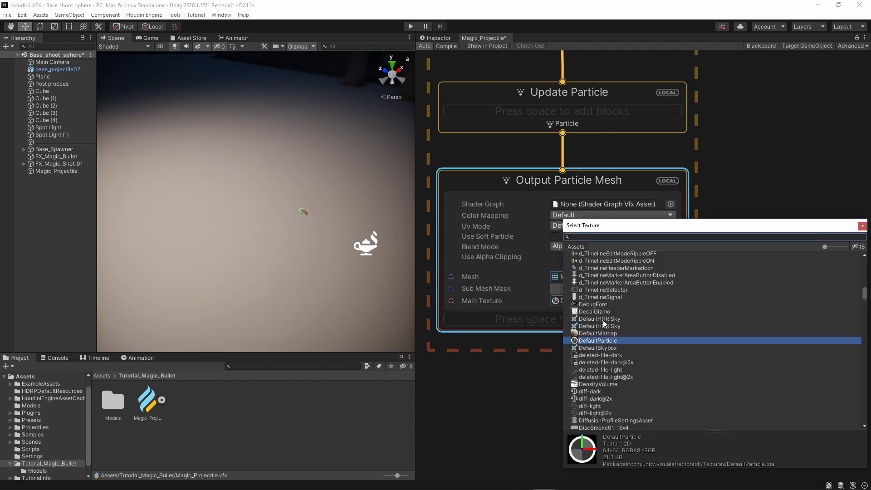
pyautogui.scroll(-5, 604, 323)
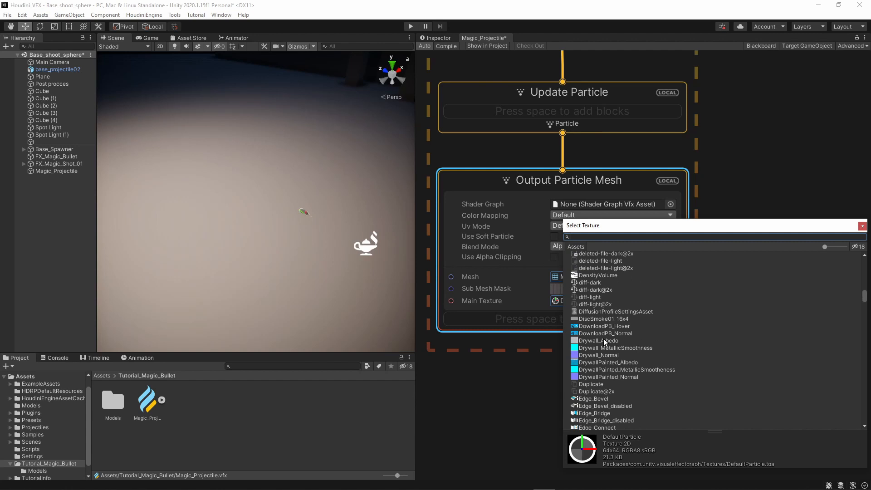
pyautogui.scroll(-10, 605, 343)
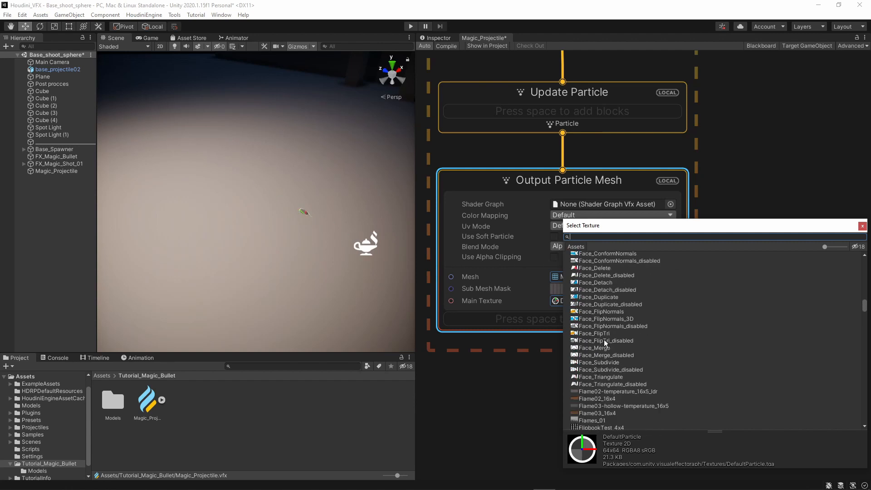
pyautogui.scroll(-12, 603, 339)
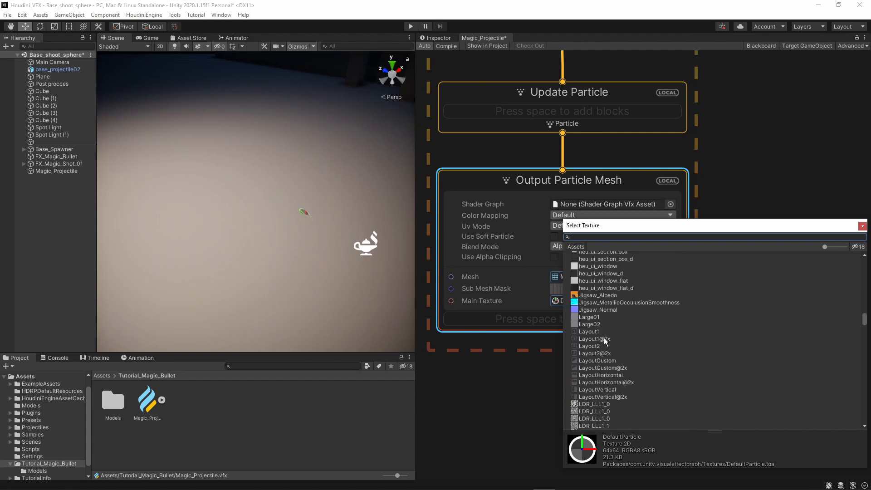
pyautogui.scroll(-10, 603, 337)
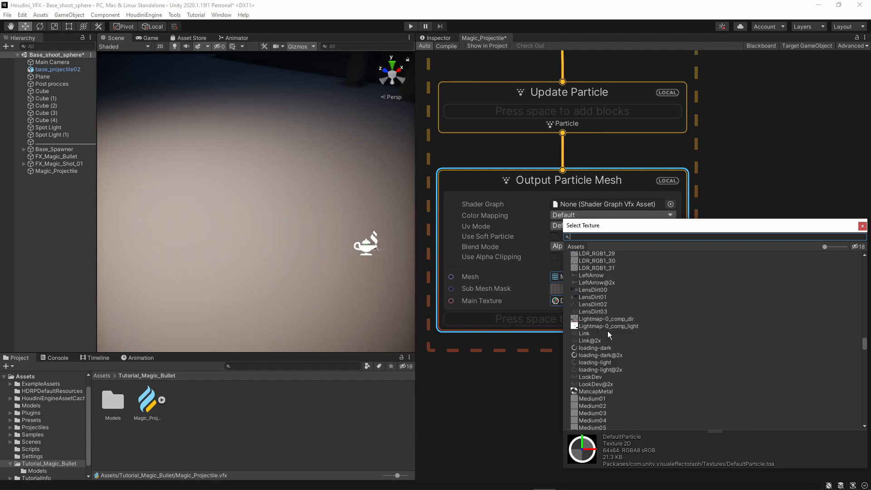
pyautogui.moveTo(560, 301); pyautogui.dragTo(453, 302)
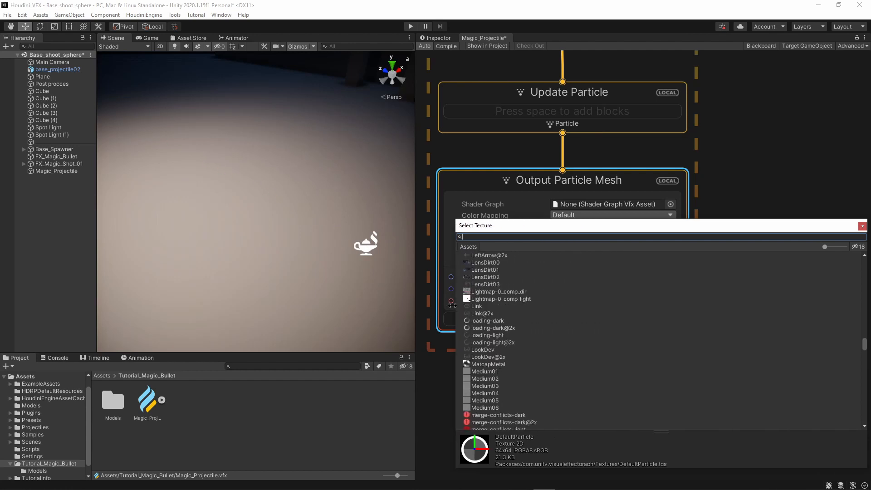
pyautogui.scroll(-5, 531, 332)
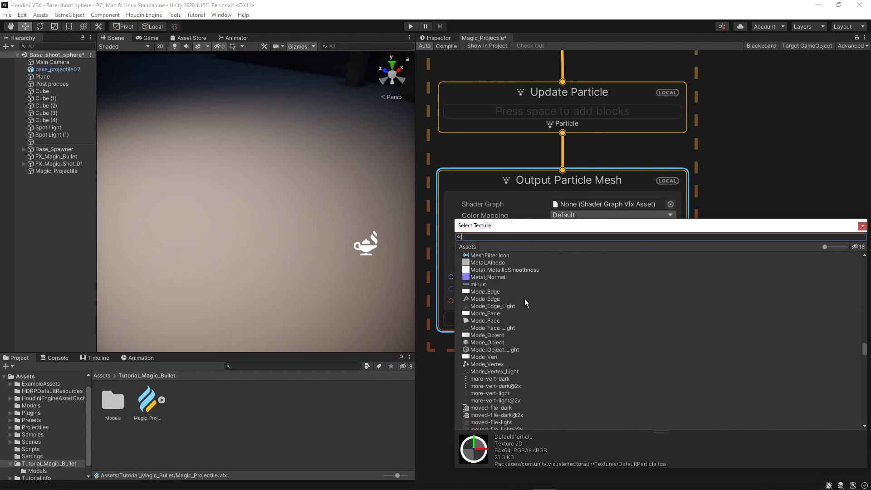
pyautogui.write('whit')
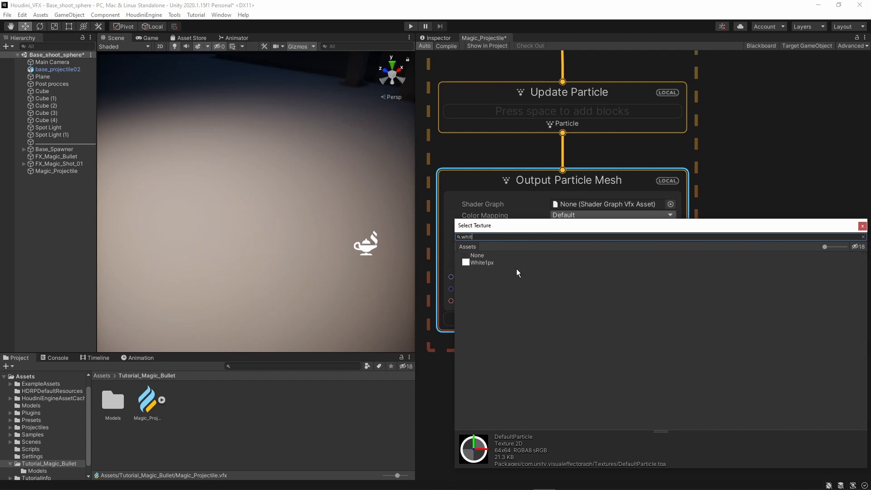
pyautogui.doubleClick(481, 263)
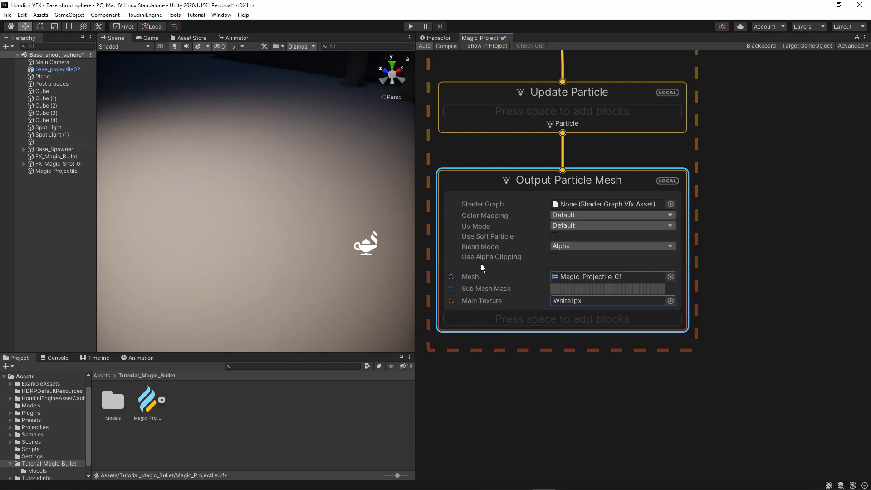
pyautogui.click(621, 424)
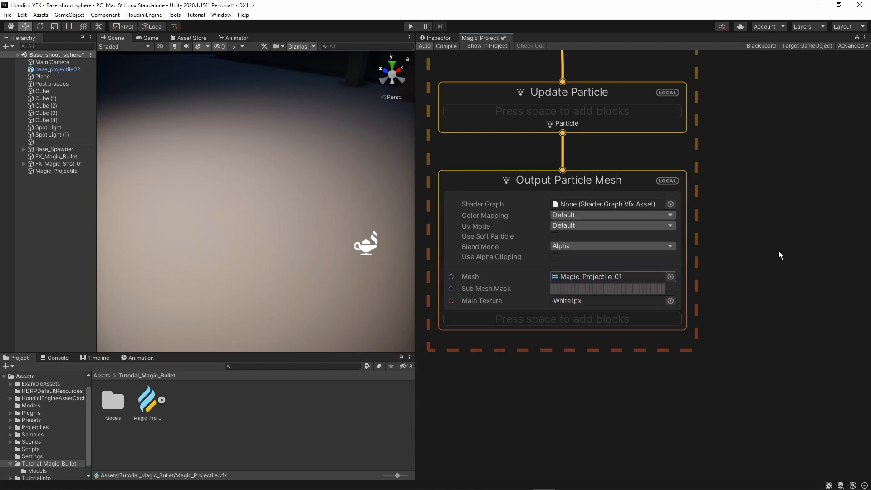
# - Add an Add Scale Random (Per-component) block below Set Lifetime in Initialize Particle
pyautogui.moveTo(779, 209); pyautogui.dragTo(774, 273, button='middle')
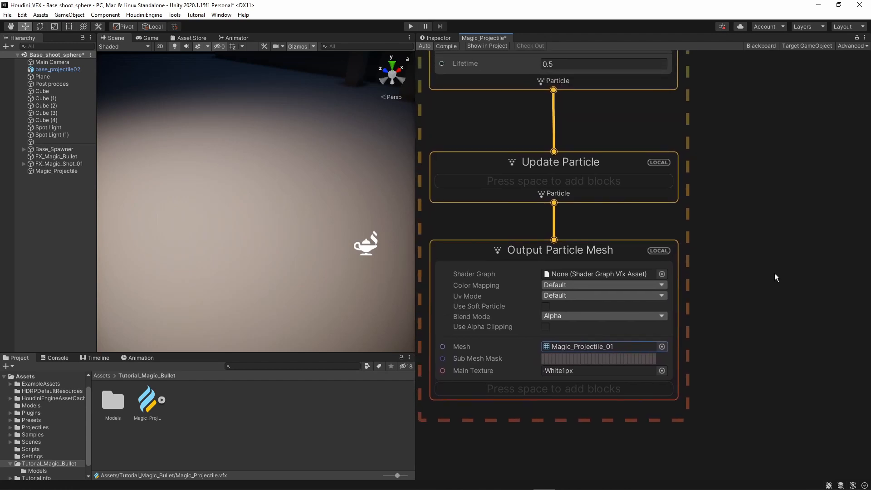
pyautogui.scroll(-4, 752, 238)
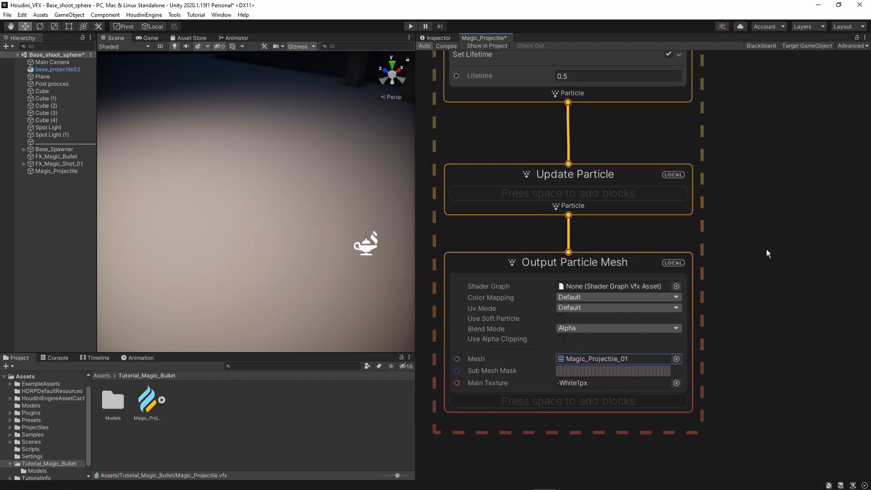
pyautogui.scroll(-2, 718, 269)
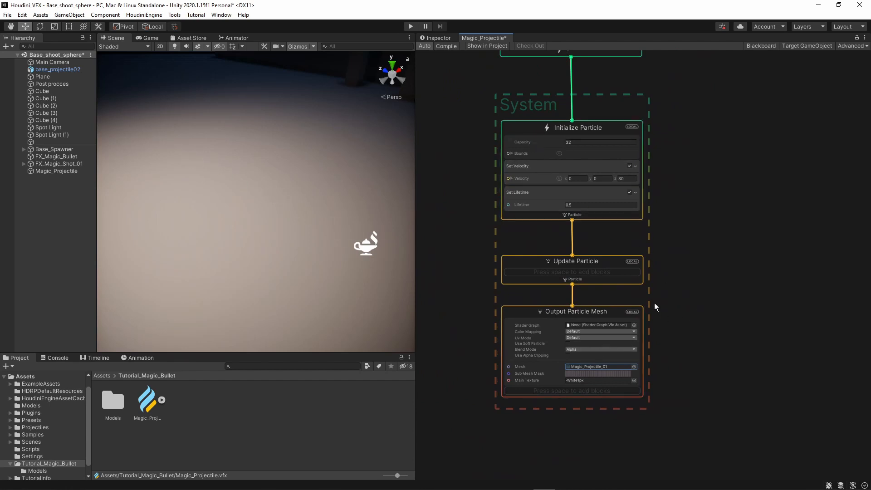
pyautogui.click(572, 140)
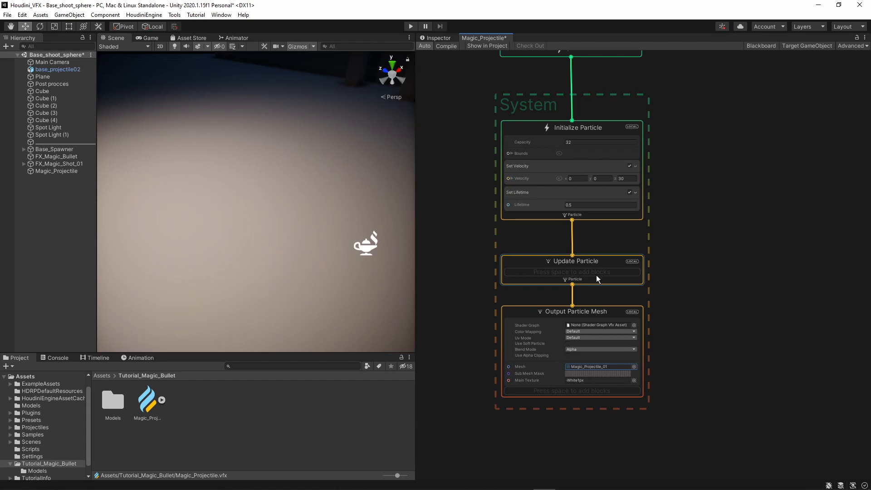
pyautogui.moveTo(712, 238); pyautogui.dragTo(717, 284, button='middle')
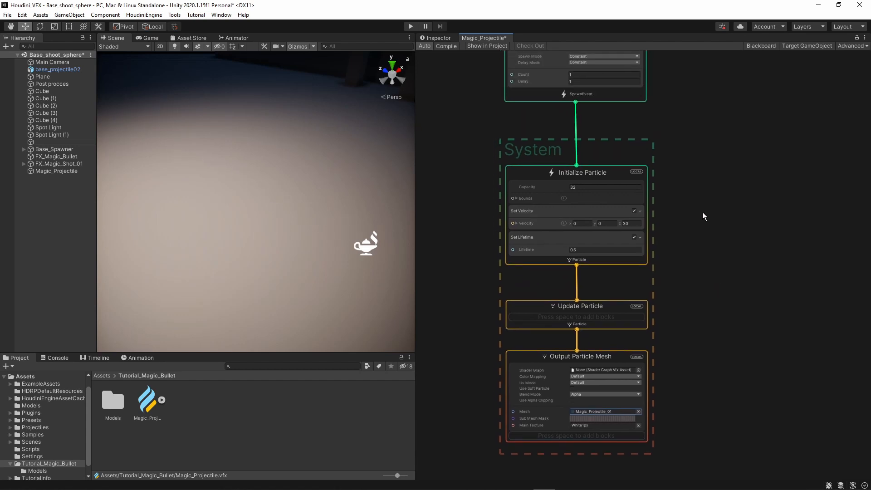
pyautogui.click(614, 172)
pyautogui.scroll(2, 606, 181)
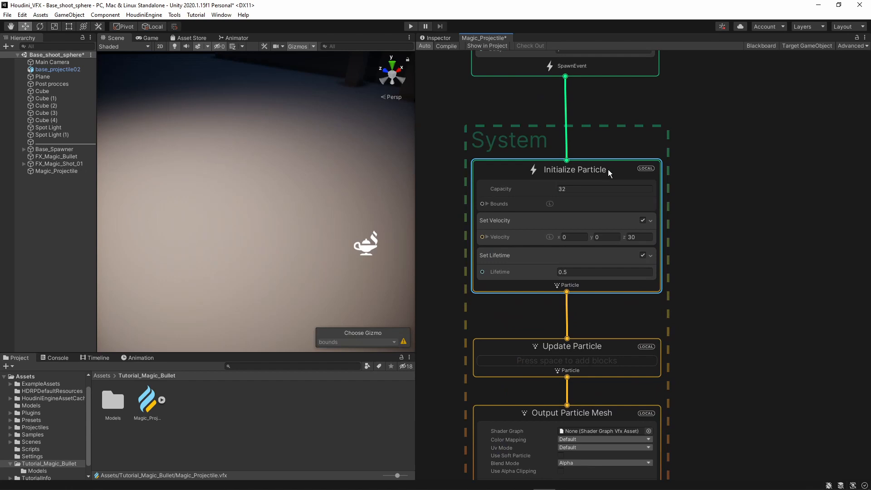
pyautogui.press('space')
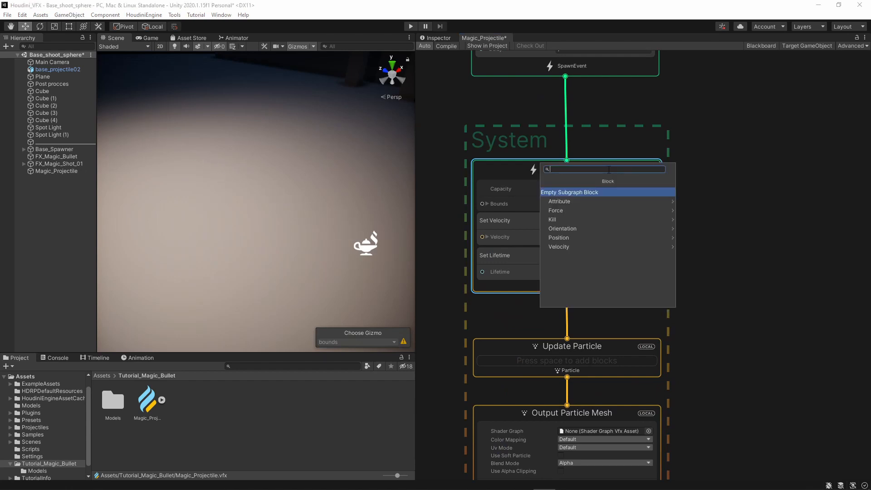
pyautogui.write('add sca')
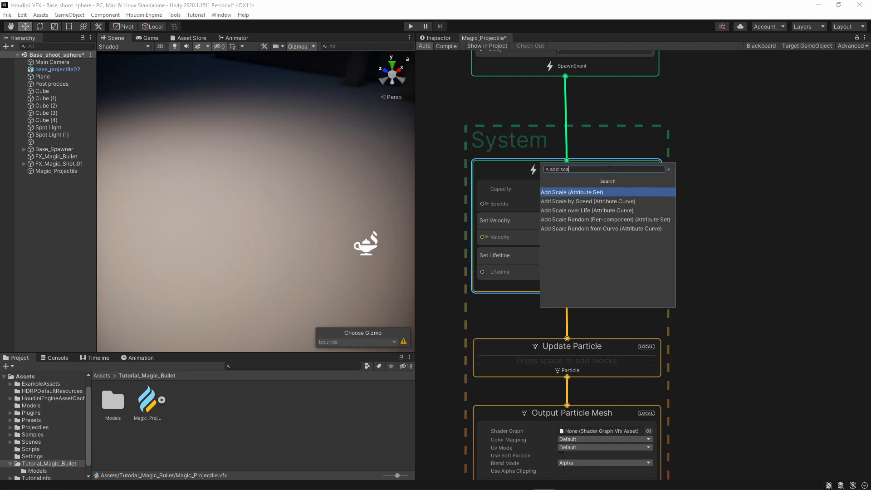
pyautogui.click(585, 220)
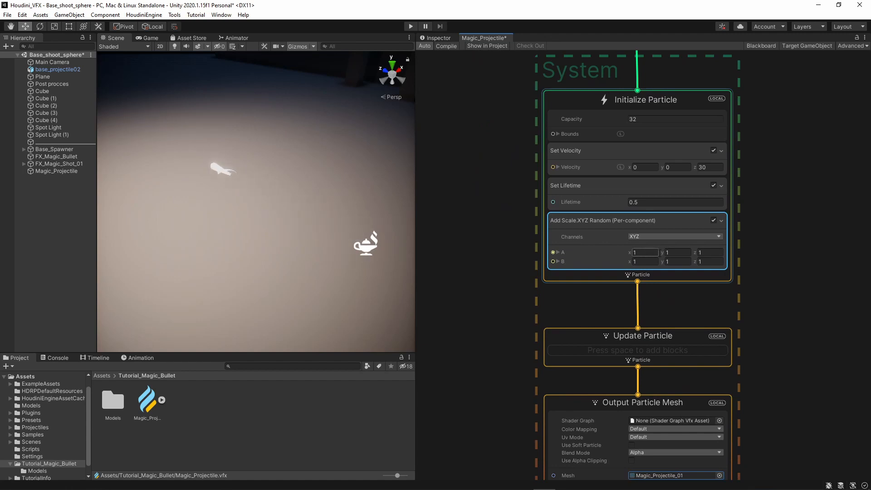
# - Expand the A and B components of the Add Scale Random block and add an inline float operator beside Initialize Particle
pyautogui.click(558, 252)
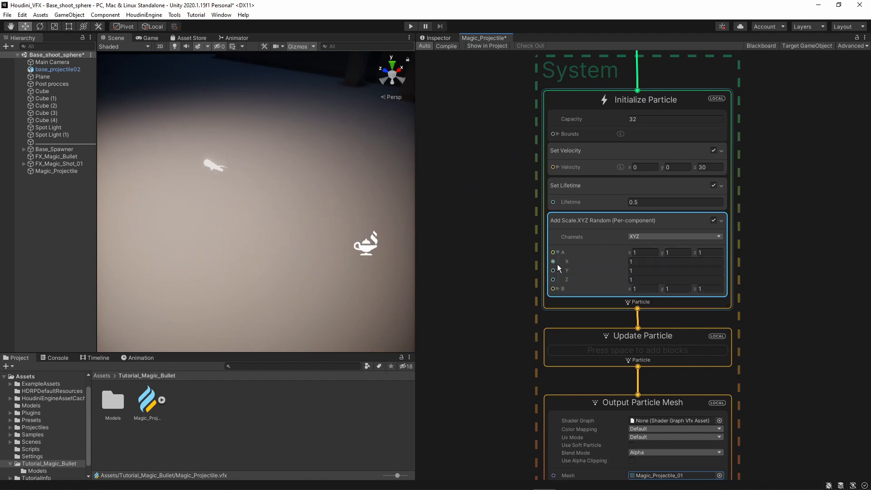
pyautogui.click(558, 289)
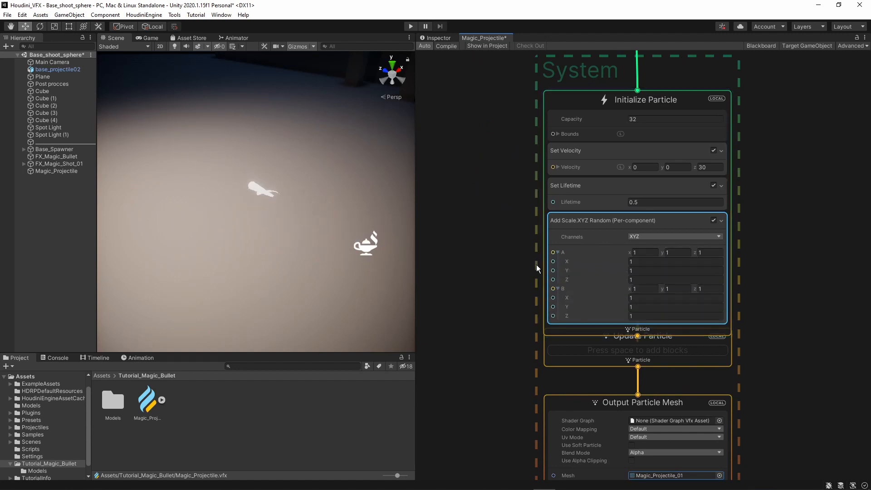
pyautogui.moveTo(502, 271); pyautogui.dragTo(555, 272, button='middle')
pyautogui.click(462, 239)
pyautogui.moveTo(479, 243); pyautogui.dragTo(491, 241, button='middle')
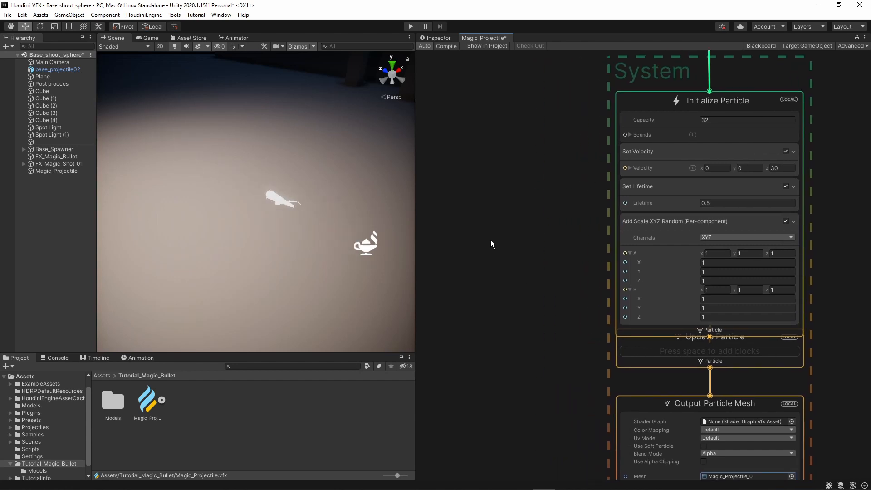
pyautogui.press('space')
pyautogui.write('float')
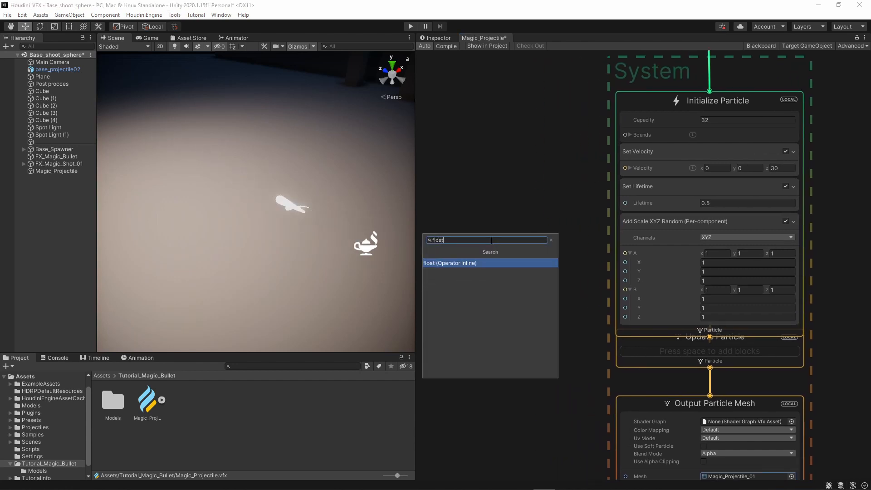
pyautogui.click(480, 262)
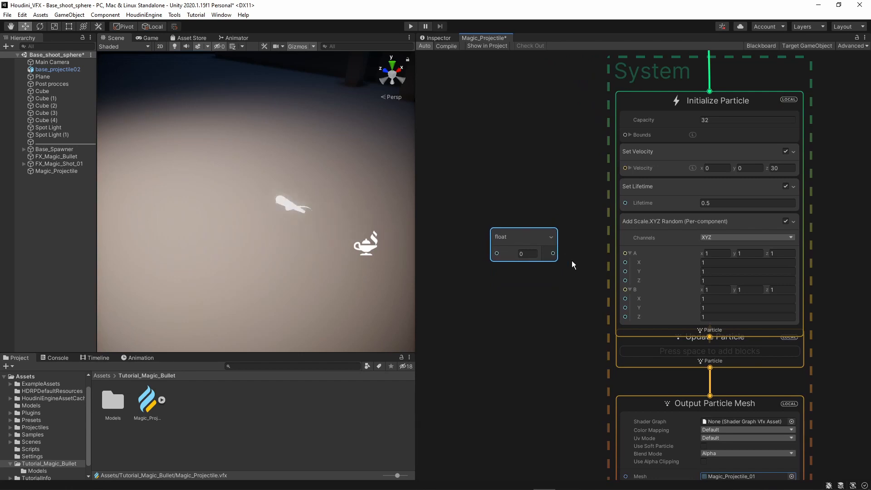
# - Connect the float operator's output to the X, Y and Z inputs of A in the Add Scale Random block
pyautogui.moveTo(553, 254); pyautogui.dragTo(625, 263)
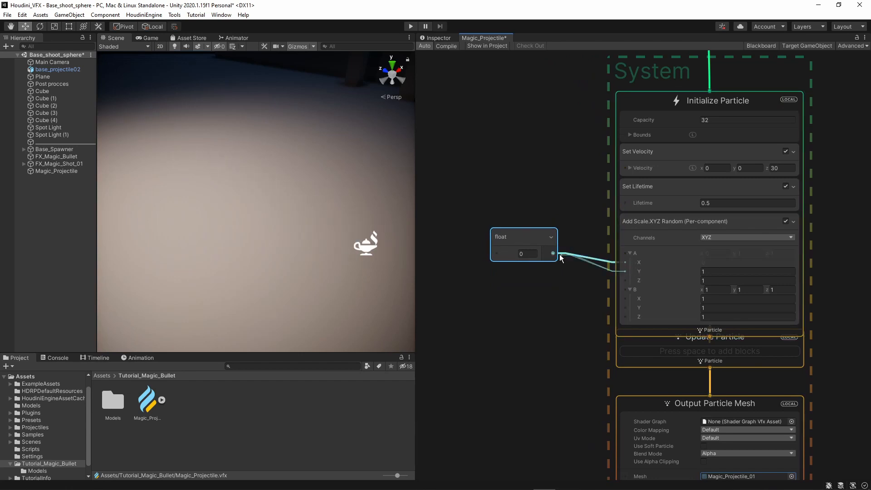
pyautogui.moveTo(552, 253); pyautogui.dragTo(553, 252)
pyautogui.moveTo(625, 282); pyautogui.dragTo(625, 282)
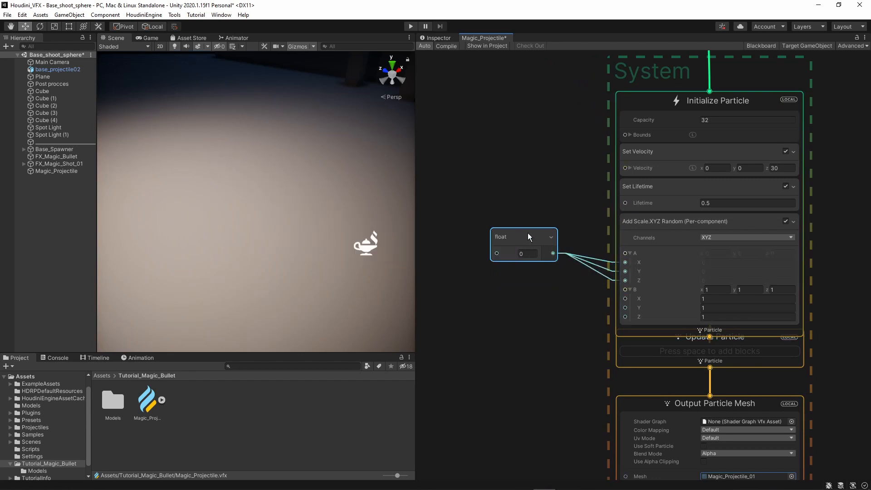
# - Duplicate the float operator and connect the copy to the X, Y and Z inputs of B, placing it below the original
pyautogui.moveTo(527, 232); pyautogui.dragTo(502, 220)
pyautogui.hotkey('ctrl', 'd')
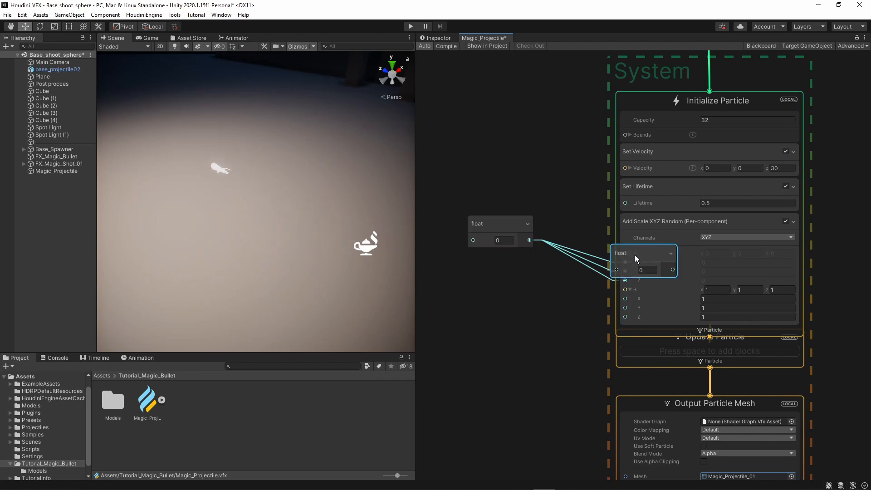
pyautogui.moveTo(542, 311); pyautogui.dragTo(623, 317)
pyautogui.moveTo(513, 295); pyautogui.dragTo(495, 294)
# - Set both float operators feeding the random scale to 20
pyautogui.click(503, 241)
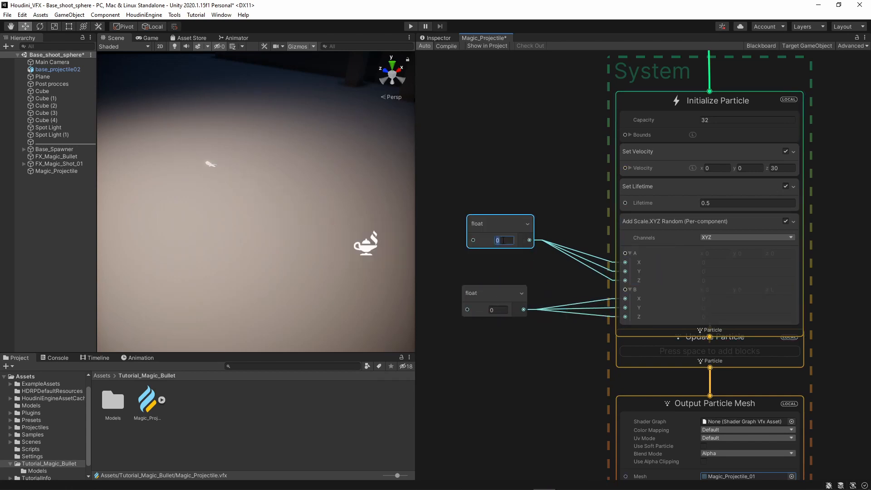
pyautogui.write('20')
pyautogui.click(495, 310)
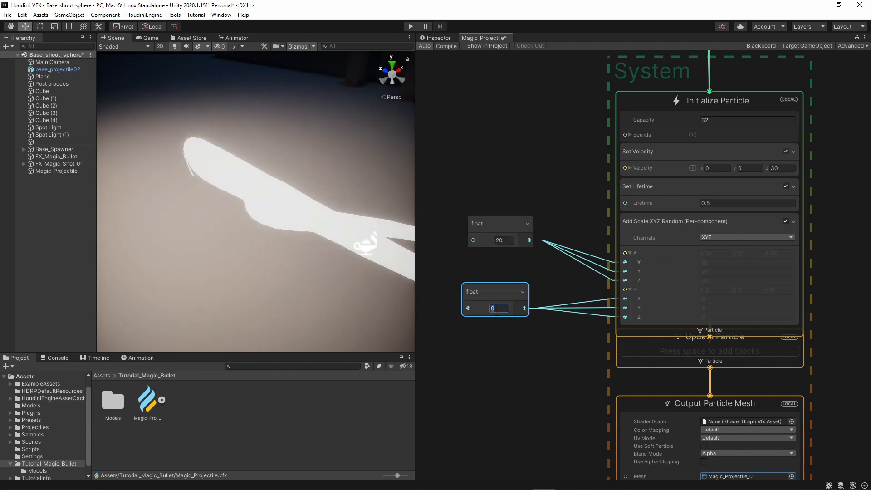
pyautogui.write('20')
pyautogui.click(514, 358)
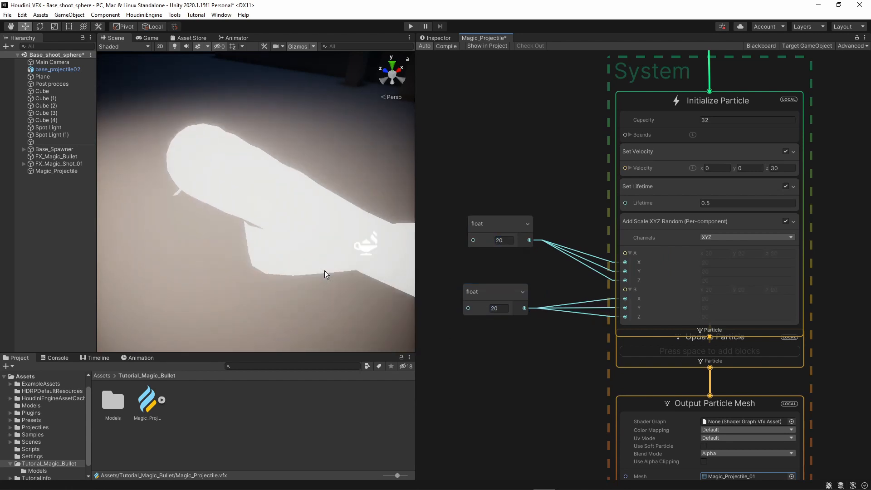
# - Set both float operators feeding scale A and B to 5
pyautogui.click(506, 241)
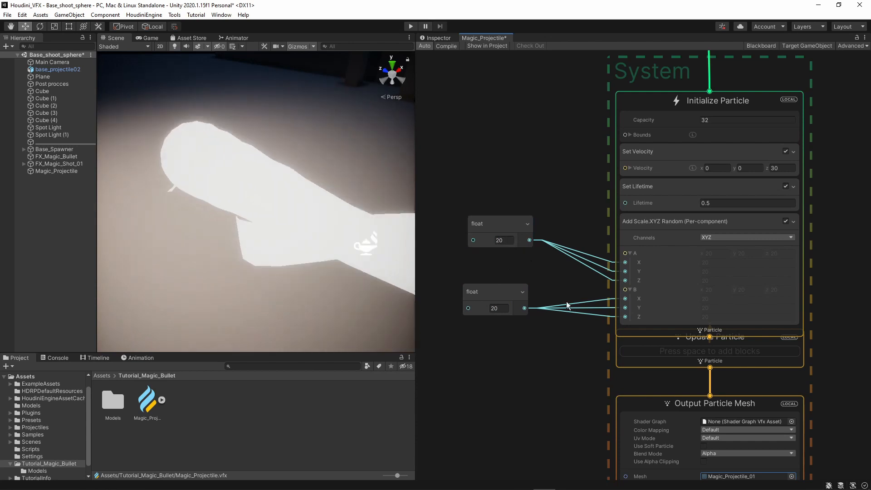
pyautogui.scroll(-5, 535, 315)
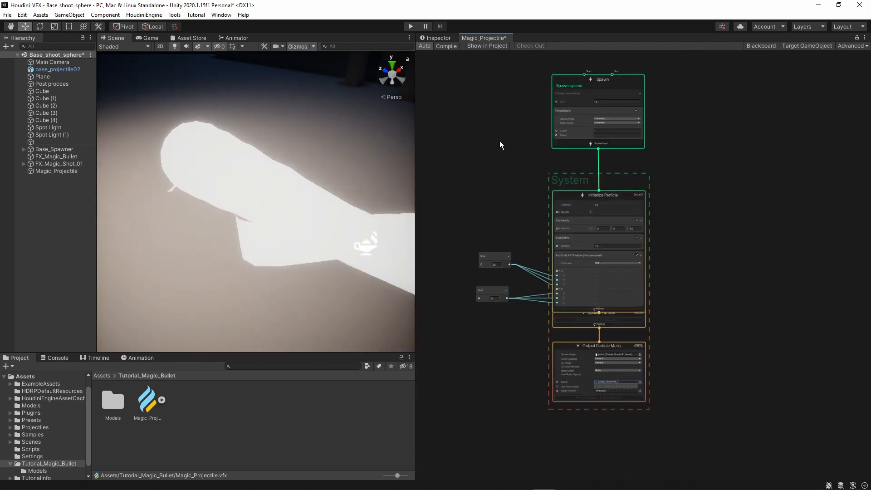
pyautogui.moveTo(497, 110); pyautogui.dragTo(640, 248)
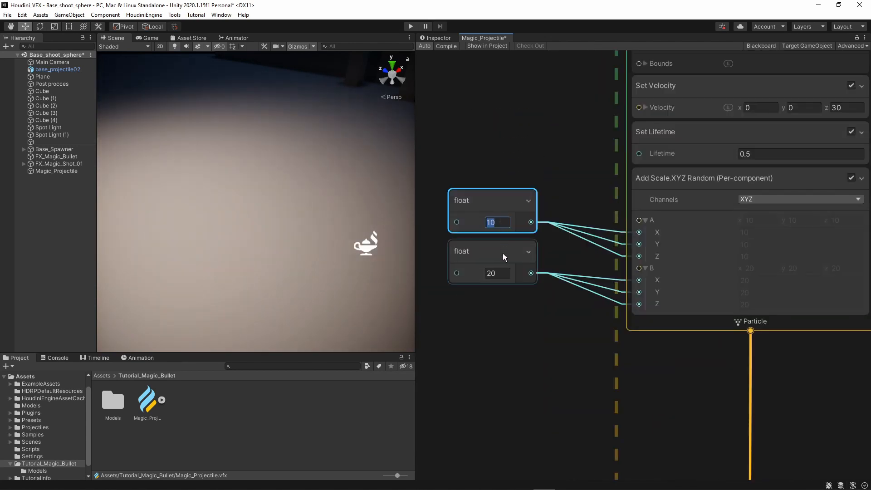
pyautogui.write('5')
pyautogui.click(497, 273)
pyautogui.write('5')
pyautogui.click(520, 345)
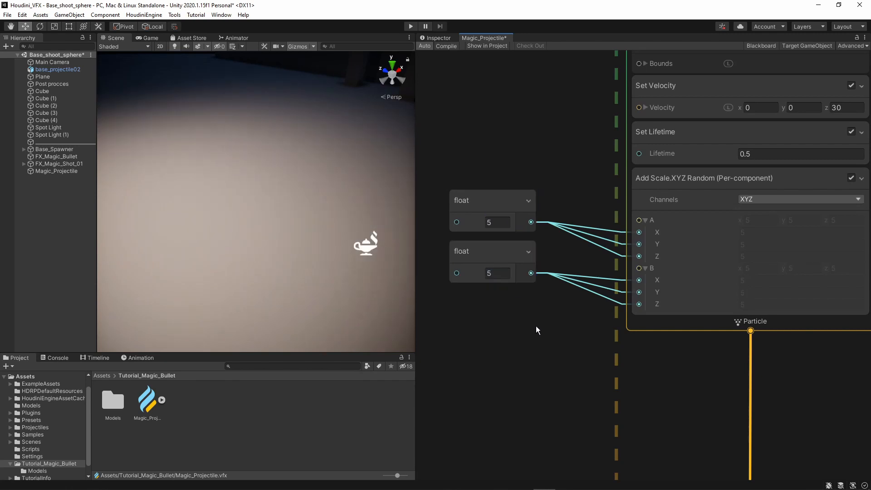
# - Move the Update Particle context up, closer to Initialize Particle
pyautogui.scroll(-3, 506, 304)
pyautogui.scroll(3, 576, 411)
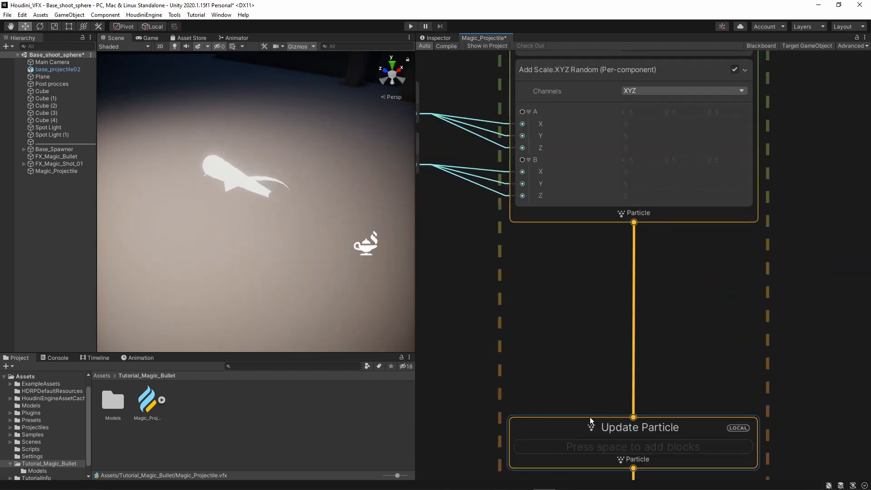
pyautogui.moveTo(589, 422); pyautogui.dragTo(592, 330)
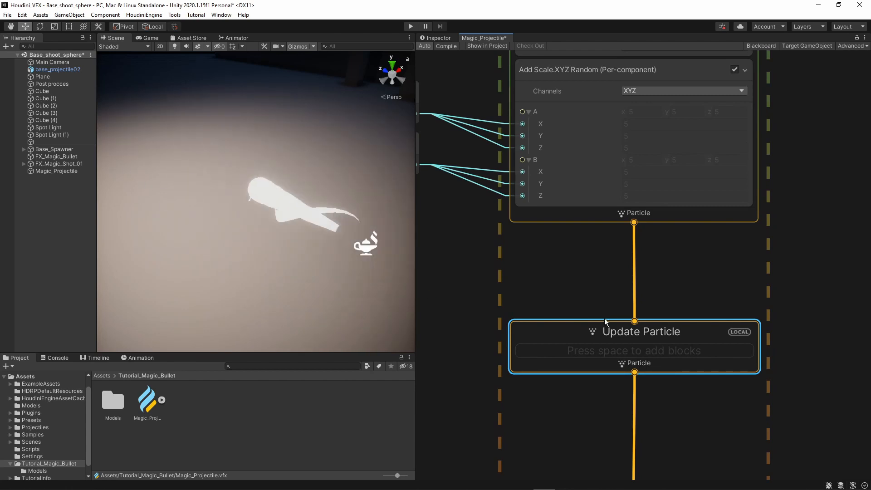
# - Add an Add Angle Random (Per-component) block to Update Particle
pyautogui.scroll(-3, 576, 239)
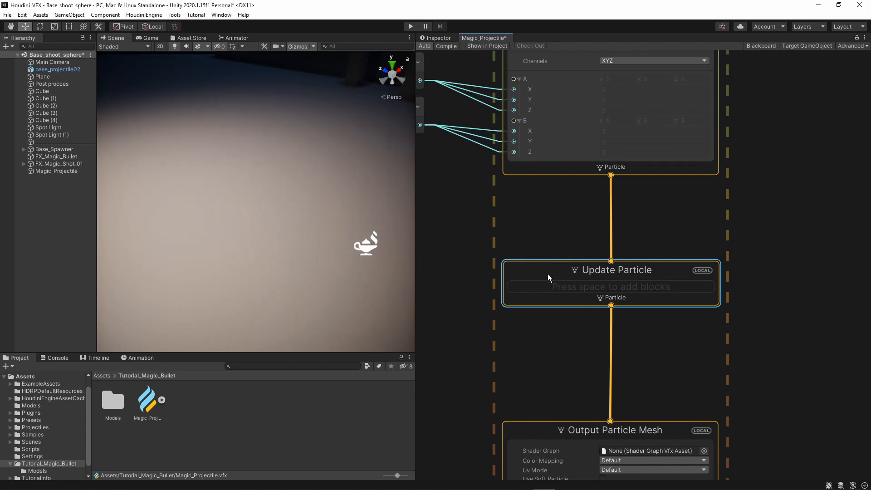
pyautogui.press('space')
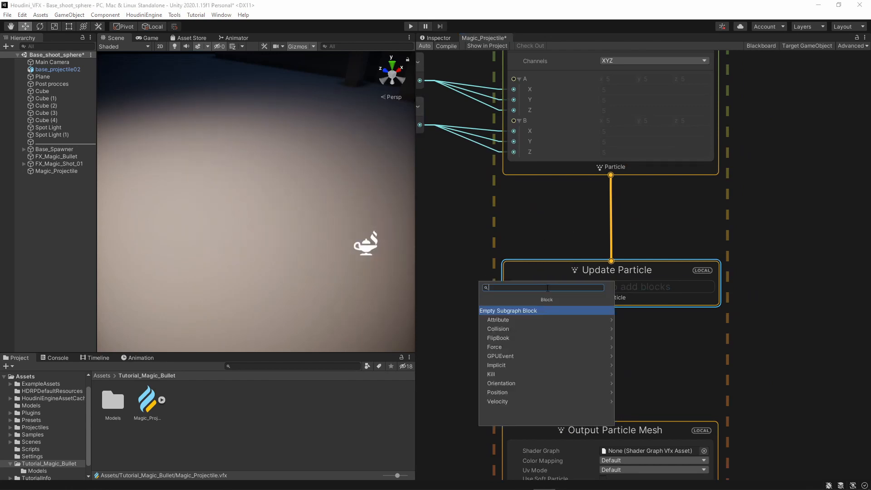
pyautogui.write('add angle')
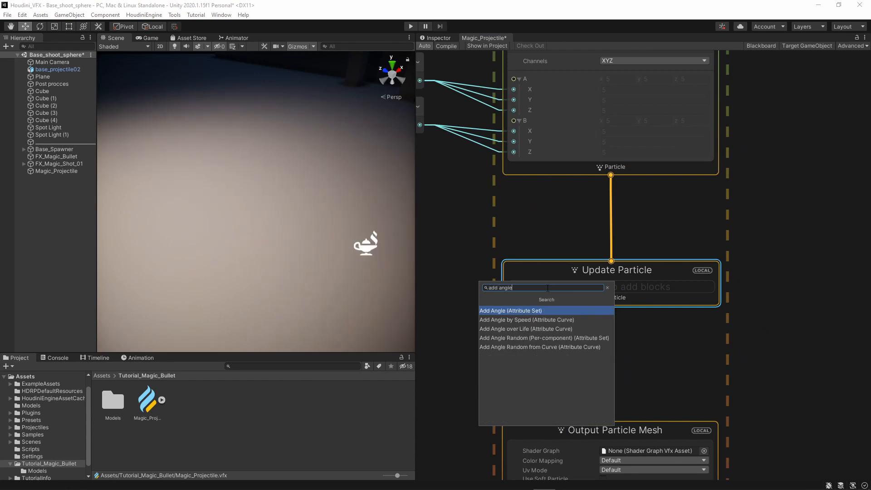
pyautogui.click(534, 341)
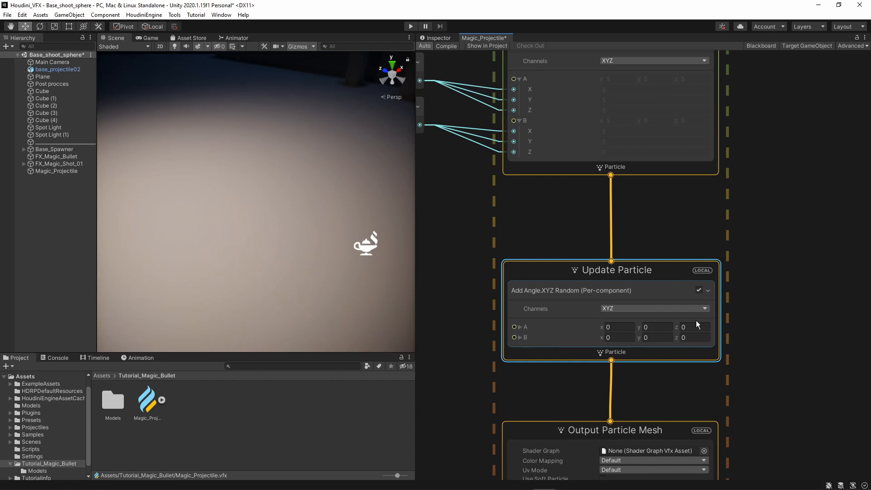
# - Try different Z angles for A and B in the Add Angle Random block, ending with 5 for both
pyautogui.click(702, 328)
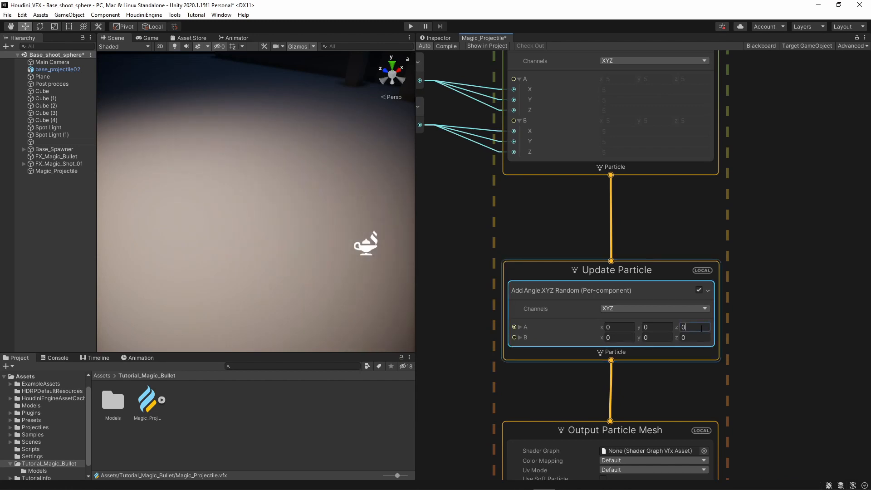
pyautogui.write('-1')
pyautogui.click(702, 340)
pyautogui.write('-10')
pyautogui.click(695, 326)
pyautogui.press('BackSpace')
pyautogui.press('BackSpace')
pyautogui.write('1')
pyautogui.click(699, 337)
pyautogui.write('10')
# - Set the particle lifetime in Initialize Particle to 1 and view the flying projectile from another angle in the scene
pyautogui.click(807, 344)
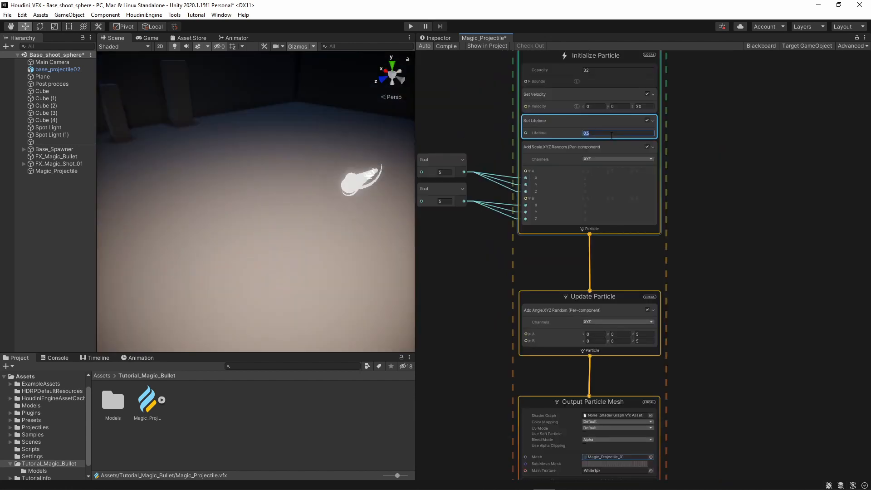
pyautogui.write('1')
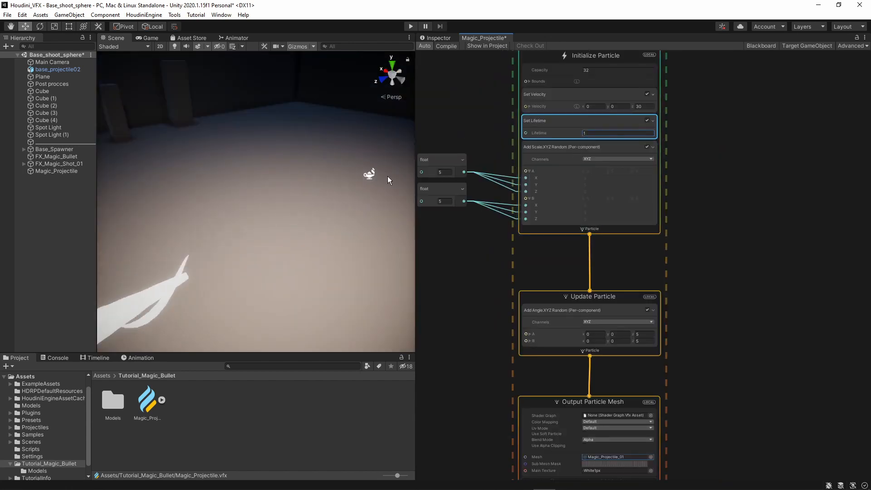
pyautogui.moveTo(273, 226); pyautogui.dragTo(302, 170, button='right')
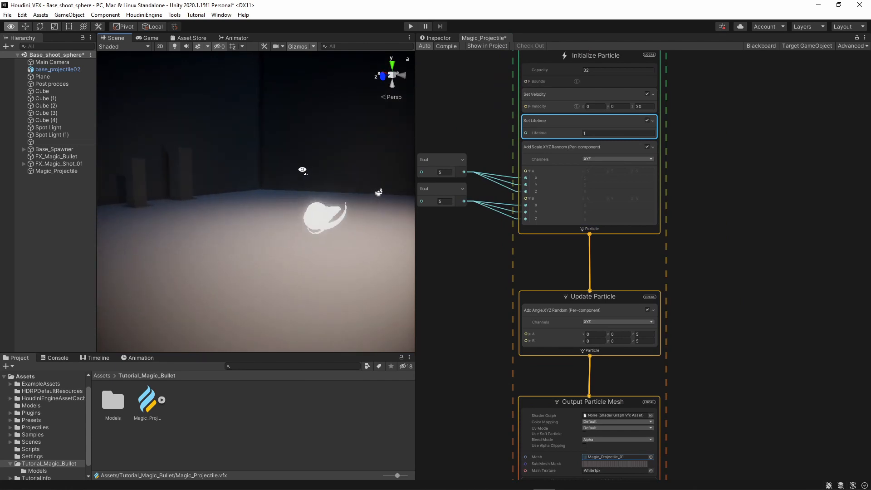
pyautogui.click(730, 276)
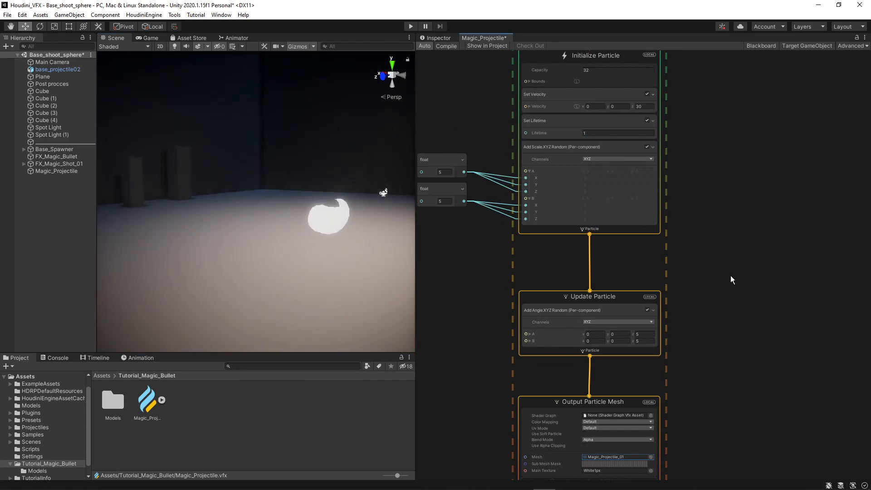
# - Set the Z angle of the Add Angle Random block to 4 for A and 10 for B
pyautogui.scroll(4, 644, 343)
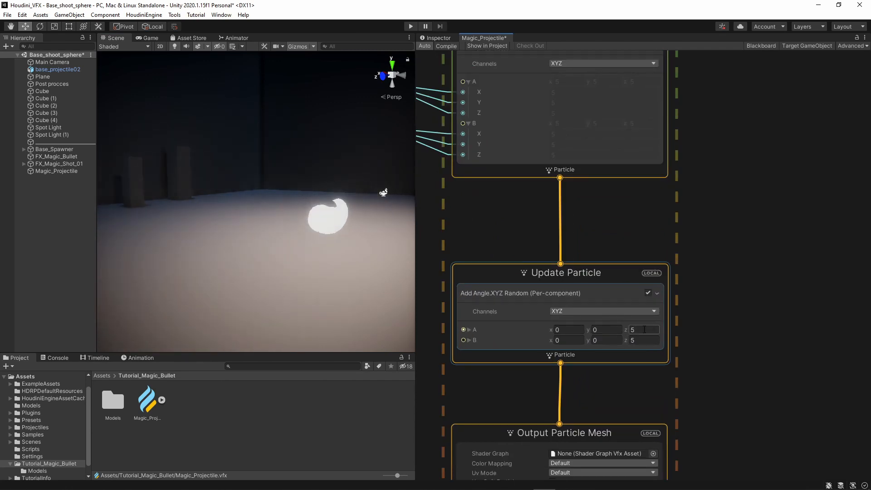
pyautogui.click(640, 331)
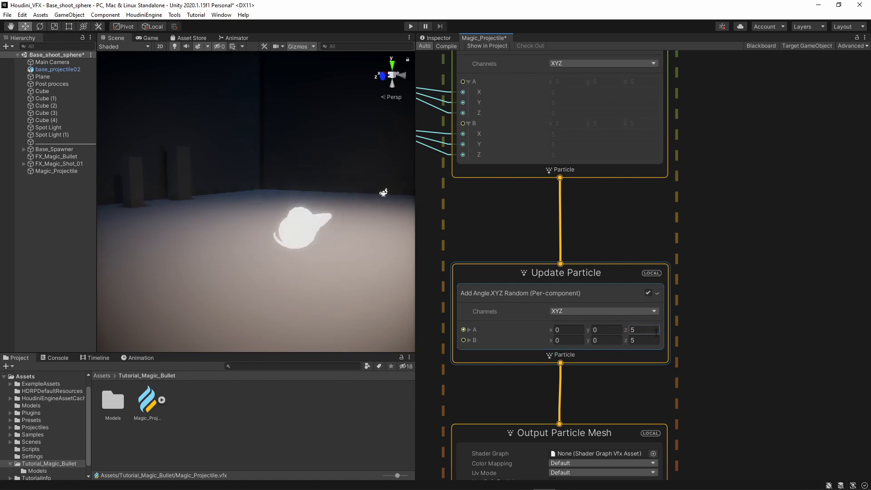
pyautogui.write('1')
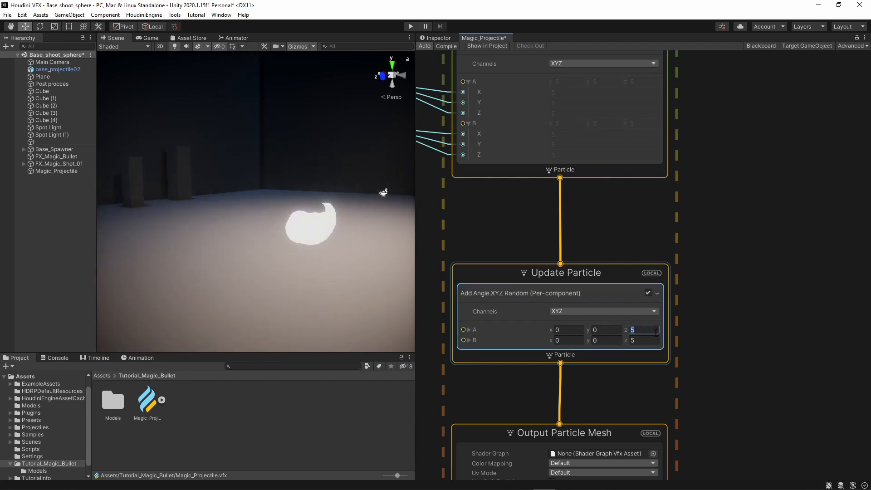
pyautogui.click(709, 334)
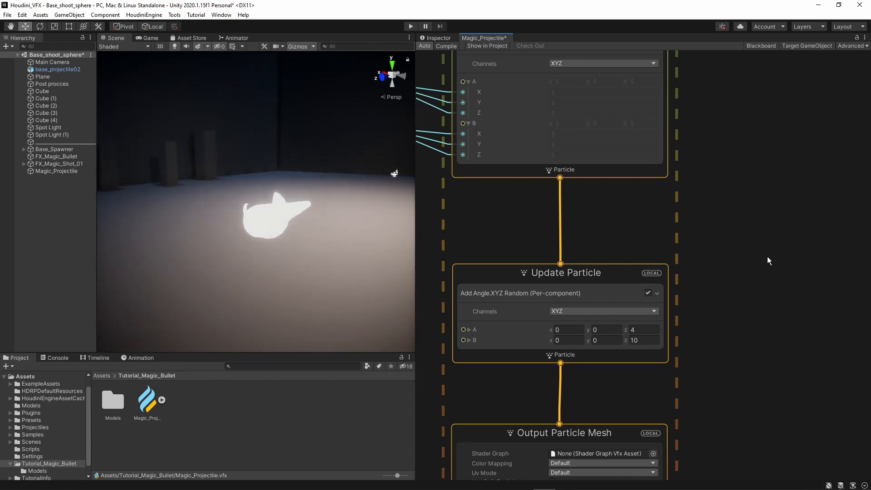
pyautogui.scroll(-2, 768, 259)
pyautogui.scroll(-4, 767, 259)
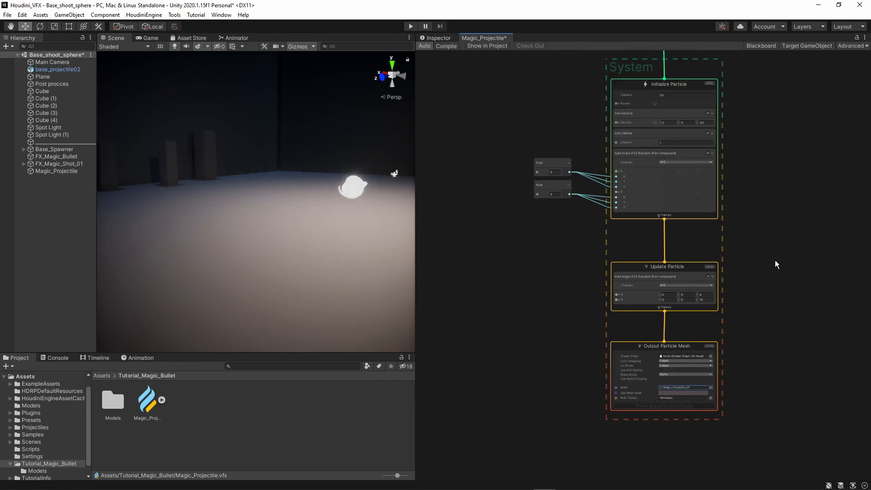